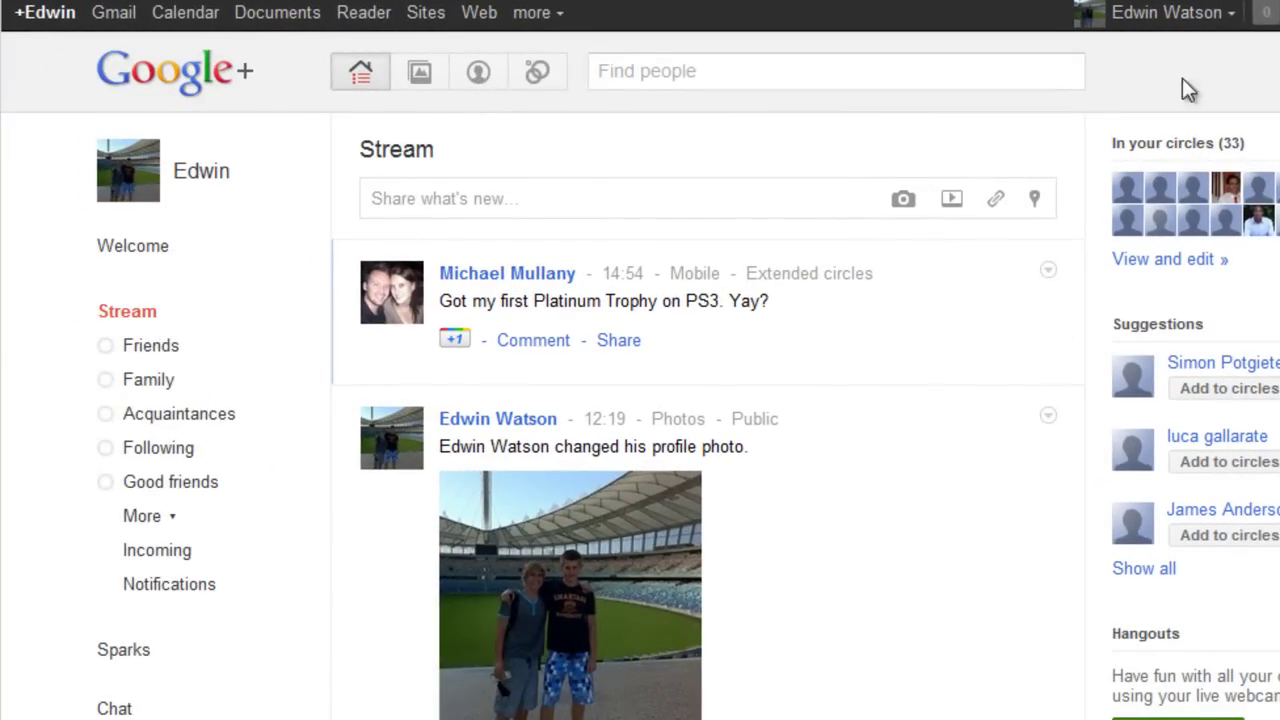
Step: Open the account menu from your name in the top bar and go to your own profile
{"action": "left_click", "coordinate": [1186, 16]}
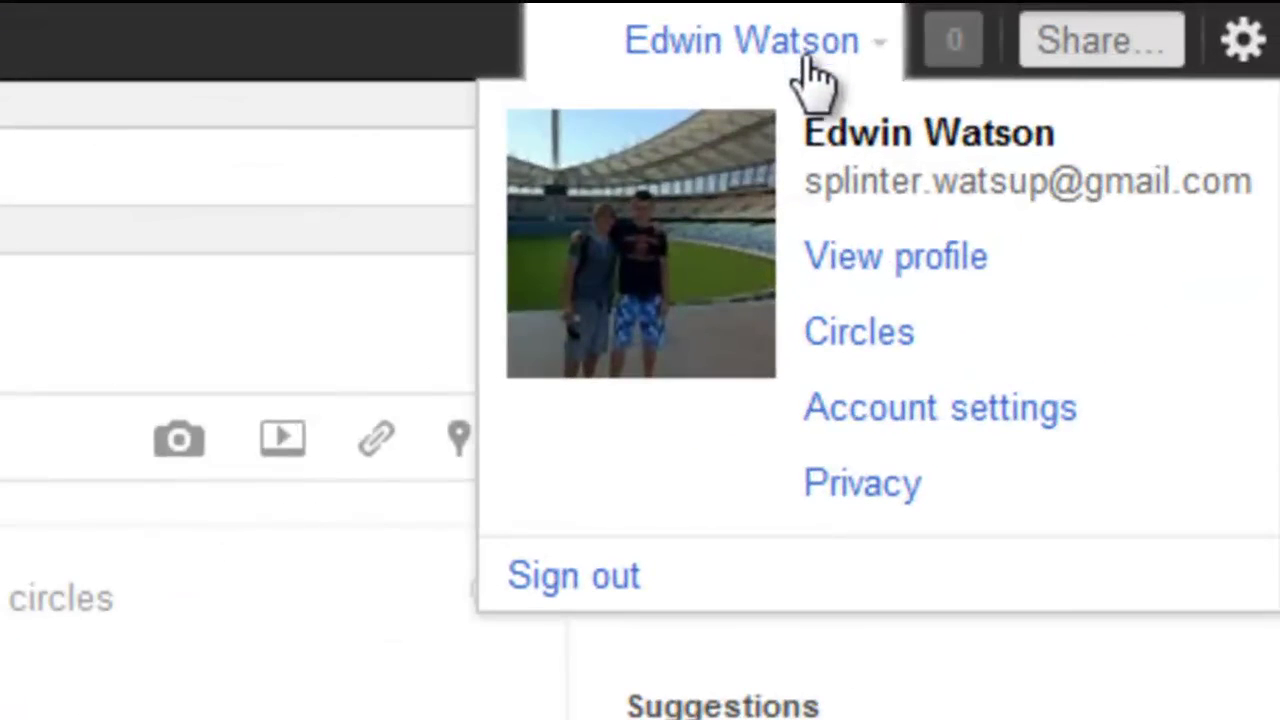
{"action": "left_click", "coordinate": [914, 260]}
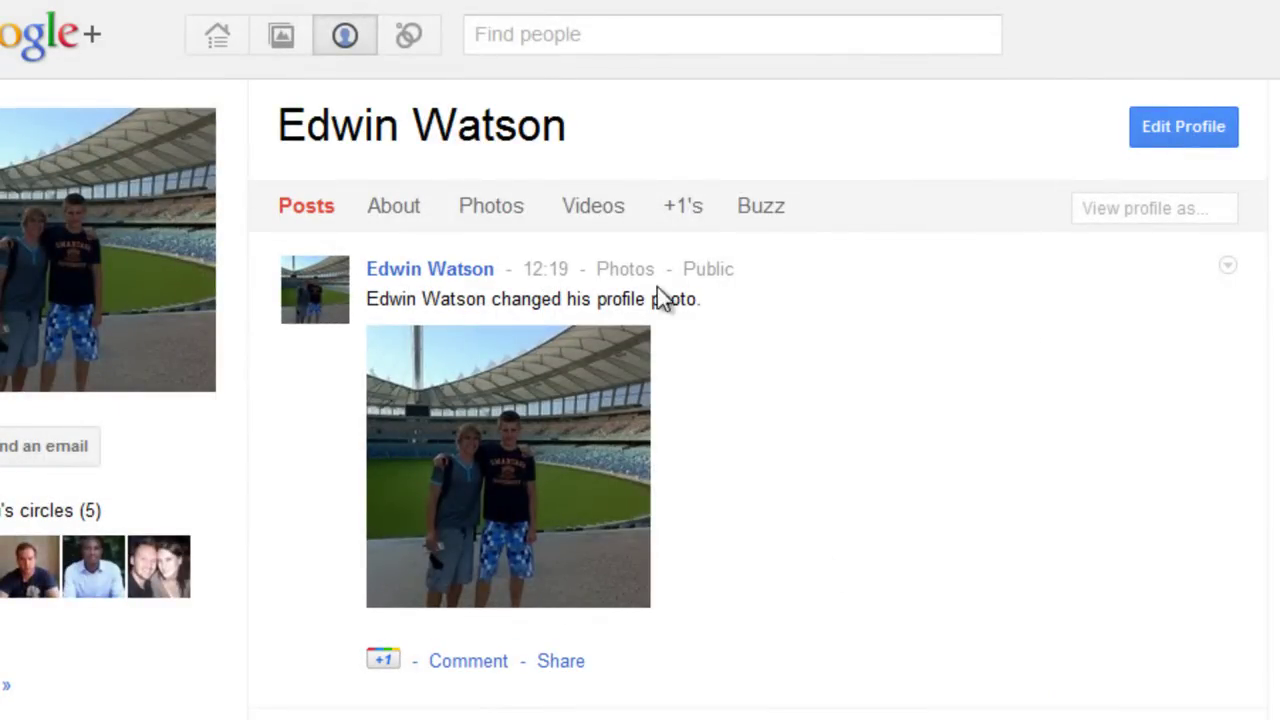
Step: Put your profile into Edit Profile mode and look over the About fields
{"action": "left_click_drag", "start_coordinate": [286, 126], "coordinate": [614, 148]}
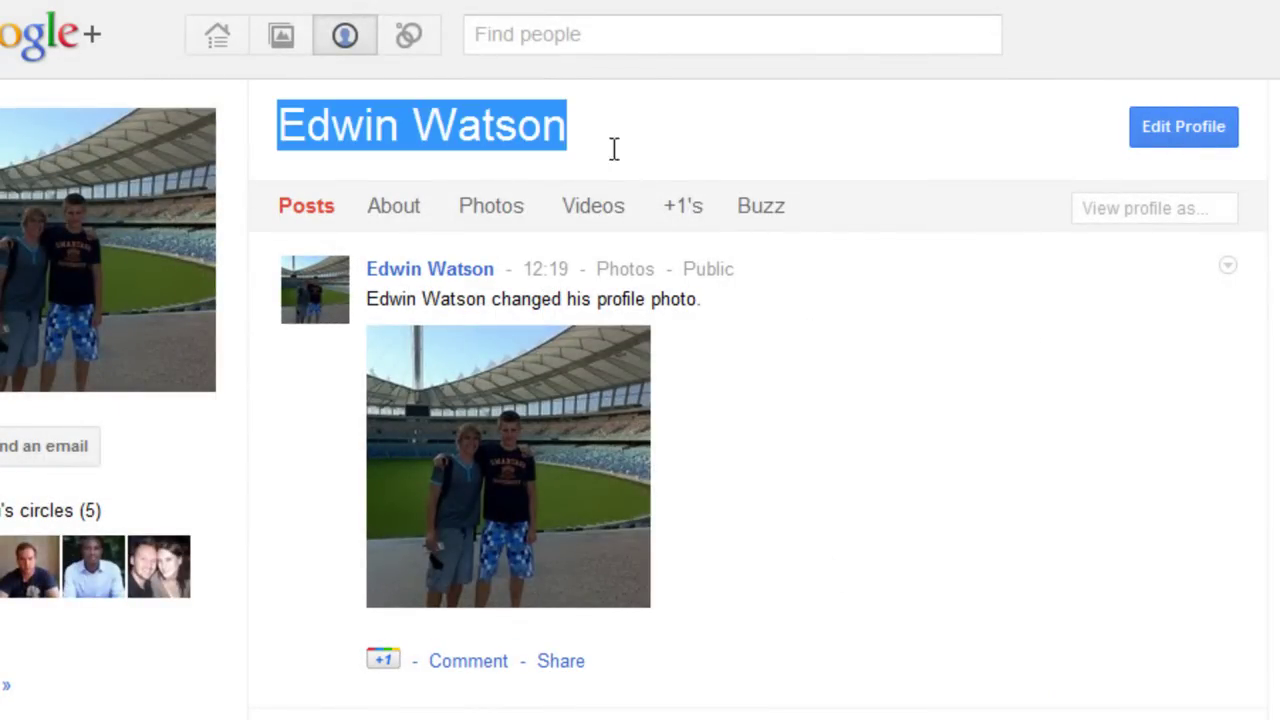
{"action": "left_click", "coordinate": [1213, 138]}
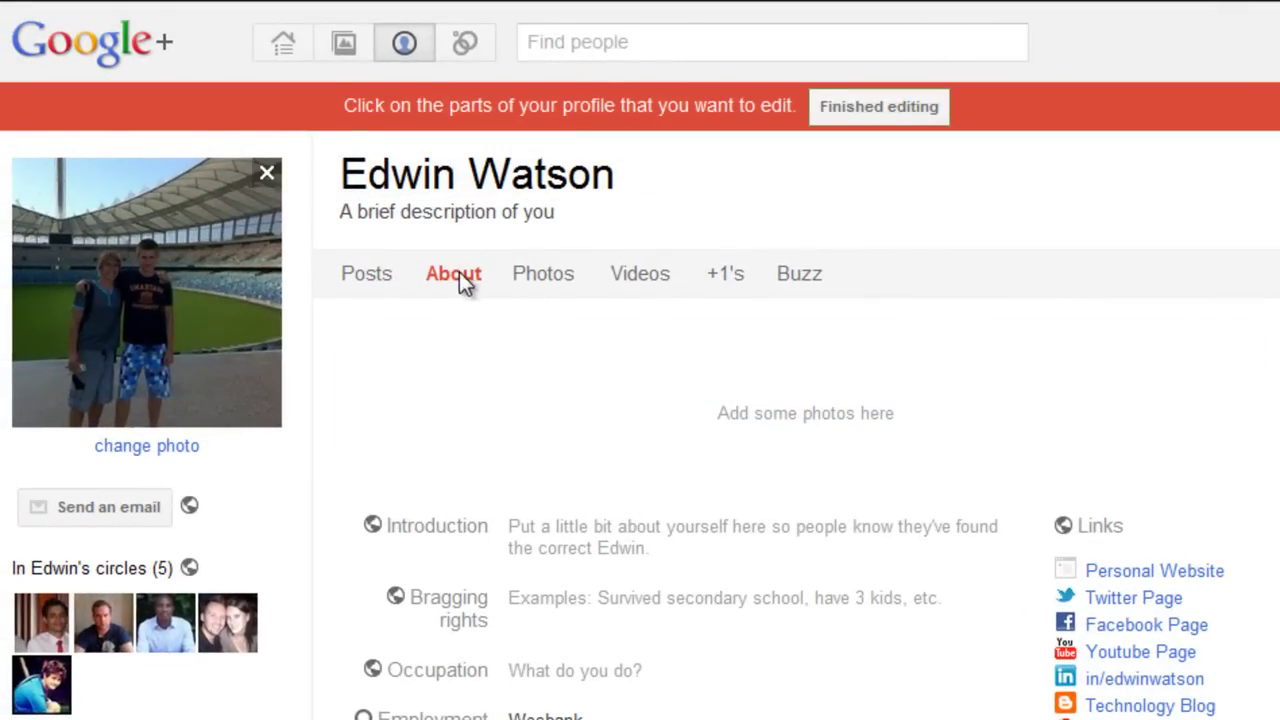
{"action": "scroll", "coordinate": [470, 320], "scroll_direction": "down", "scroll_amount": 7}
{"action": "scroll", "coordinate": [560, 620], "scroll_direction": "up", "scroll_amount": 7}
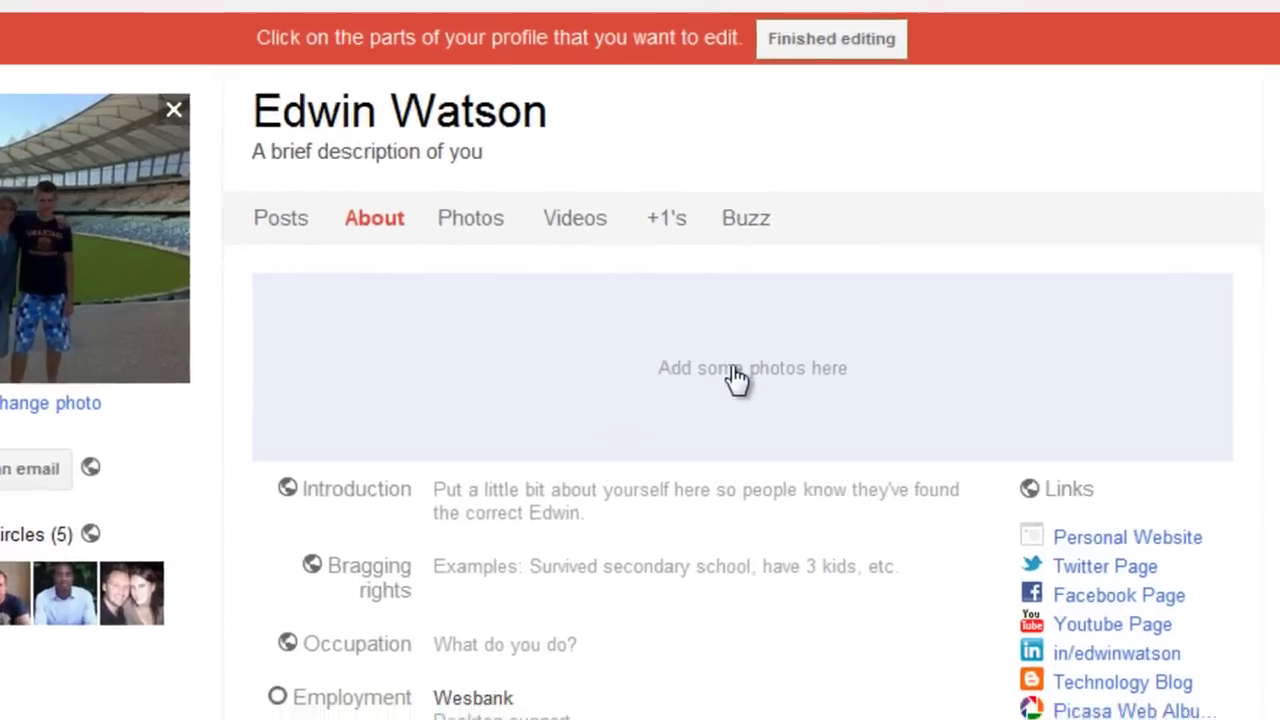
Step: Upload the second image from Documents\Google plus as the first scrapbook photo
{"action": "left_click", "coordinate": [737, 378]}
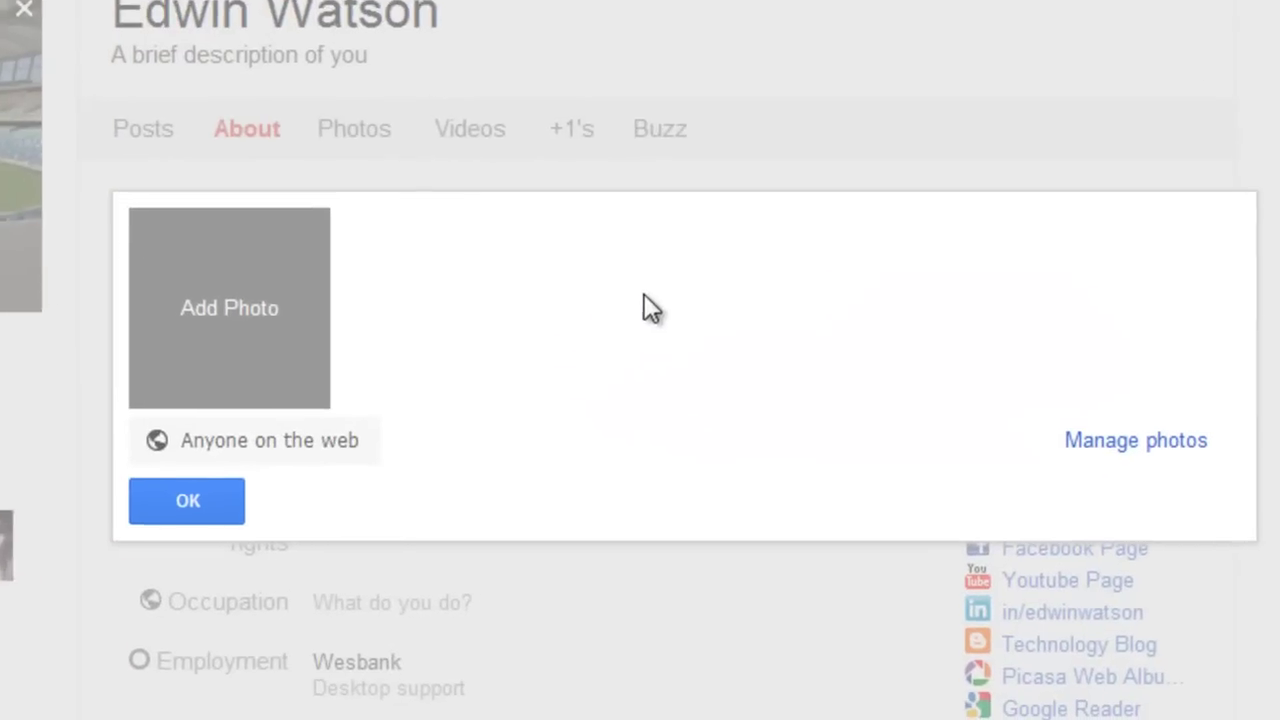
{"action": "left_click", "coordinate": [259, 315]}
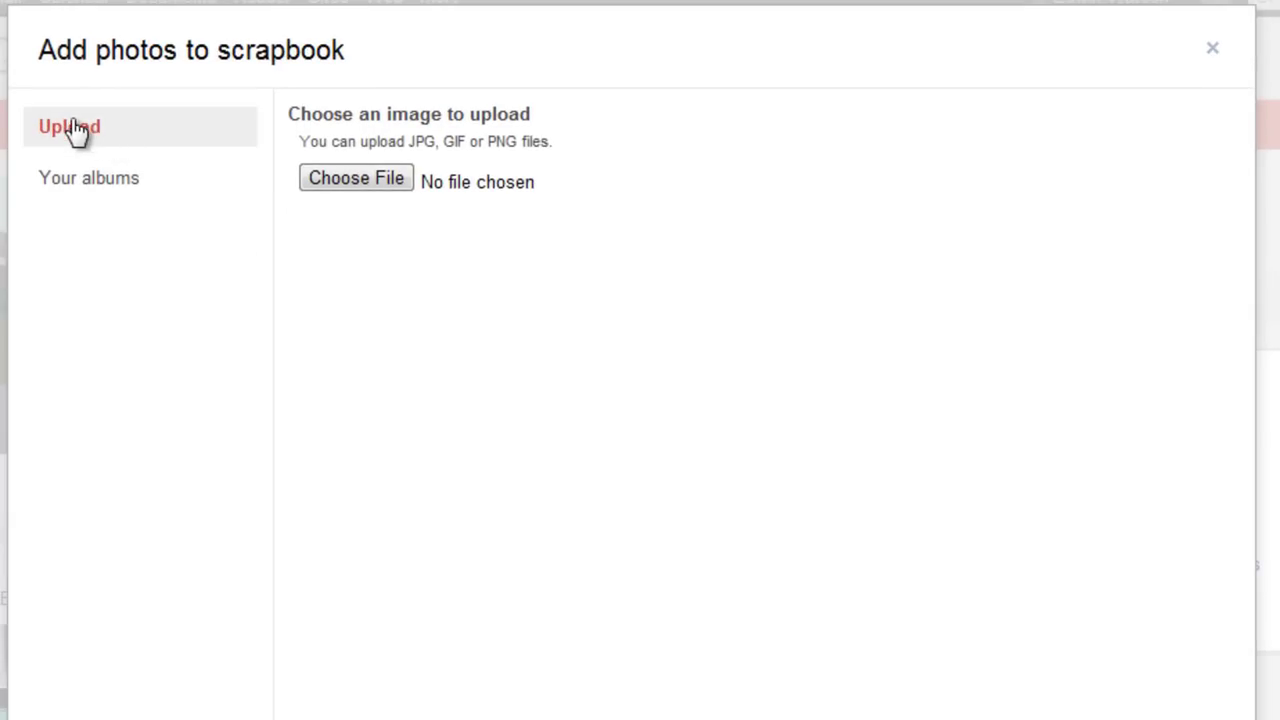
{"action": "left_click", "coordinate": [90, 198]}
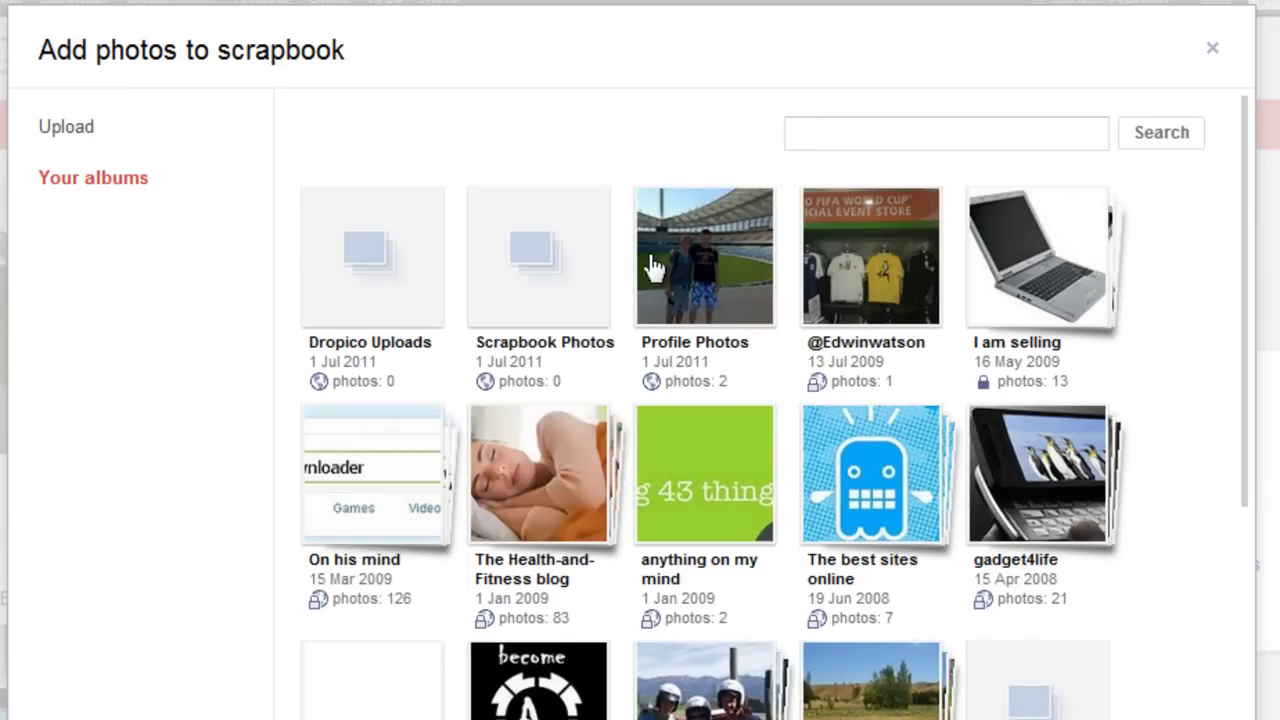
{"action": "left_click", "coordinate": [113, 147]}
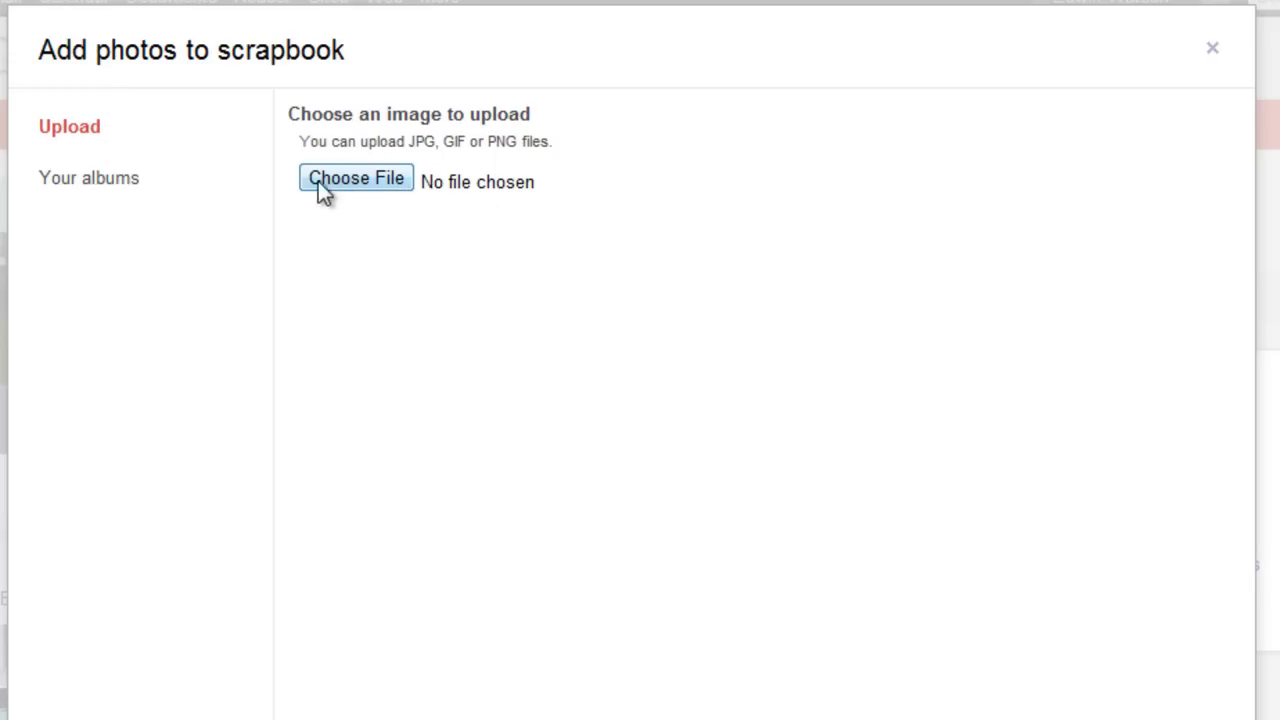
{"action": "left_click", "coordinate": [356, 178]}
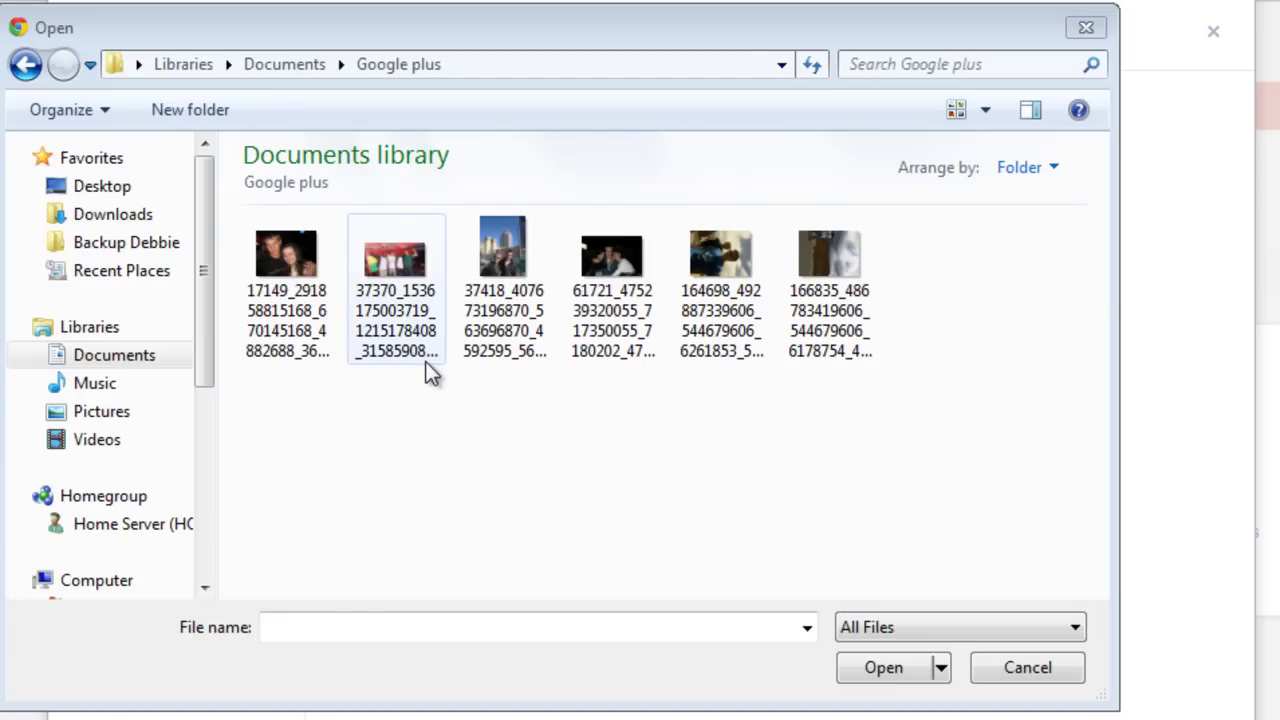
{"action": "left_click", "coordinate": [419, 307]}
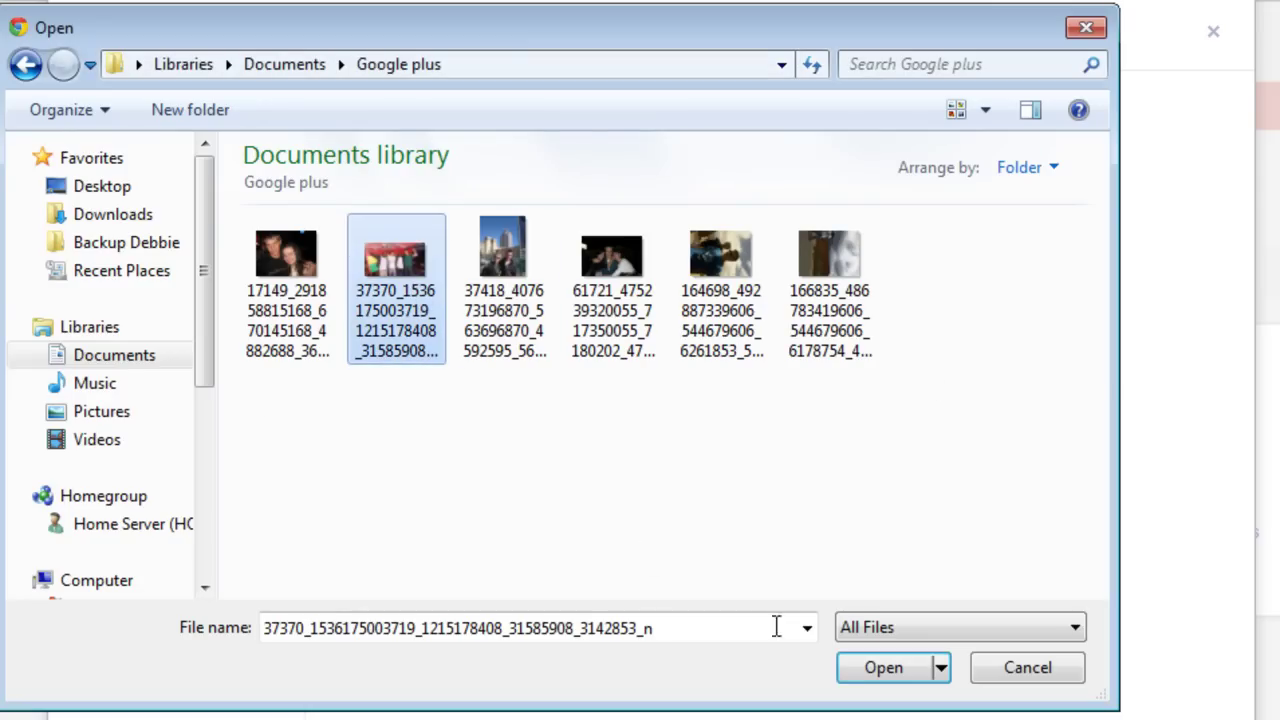
{"action": "left_click", "coordinate": [886, 670]}
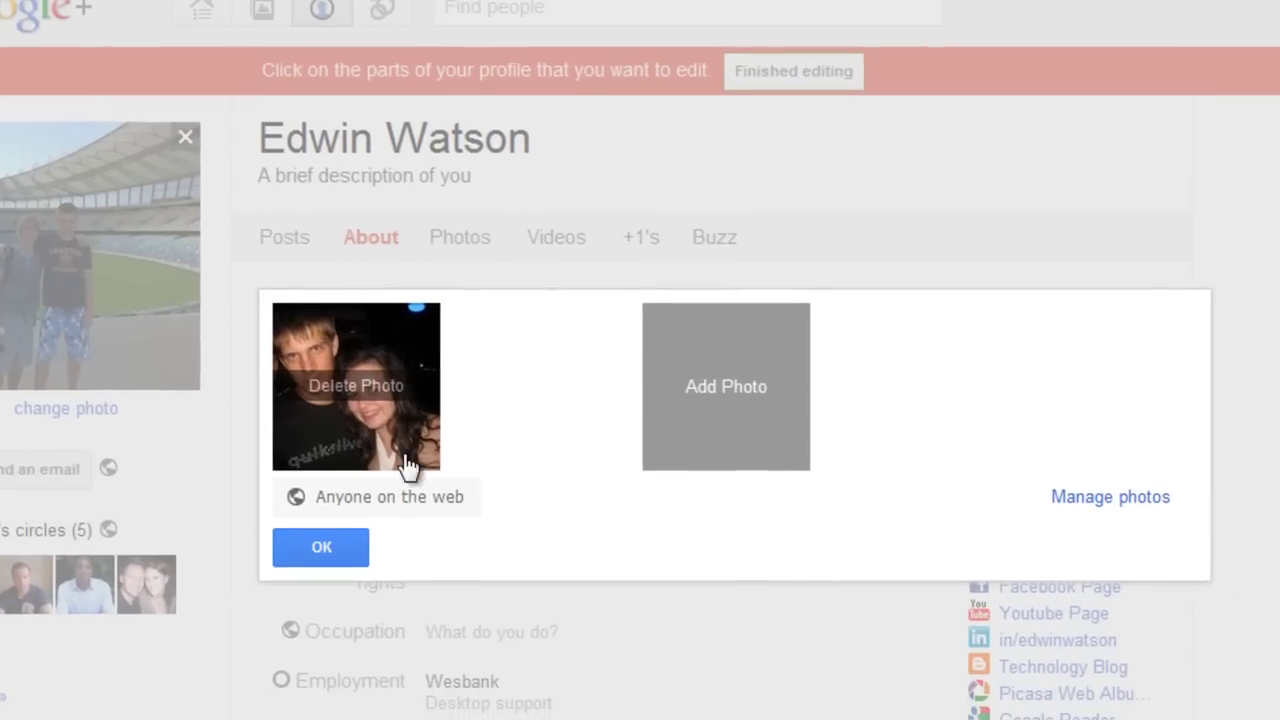
Step: Upload the third image from the Google plus folder and confirm the five-photo scrapbook
{"action": "mouse_move", "coordinate": [409, 466]}
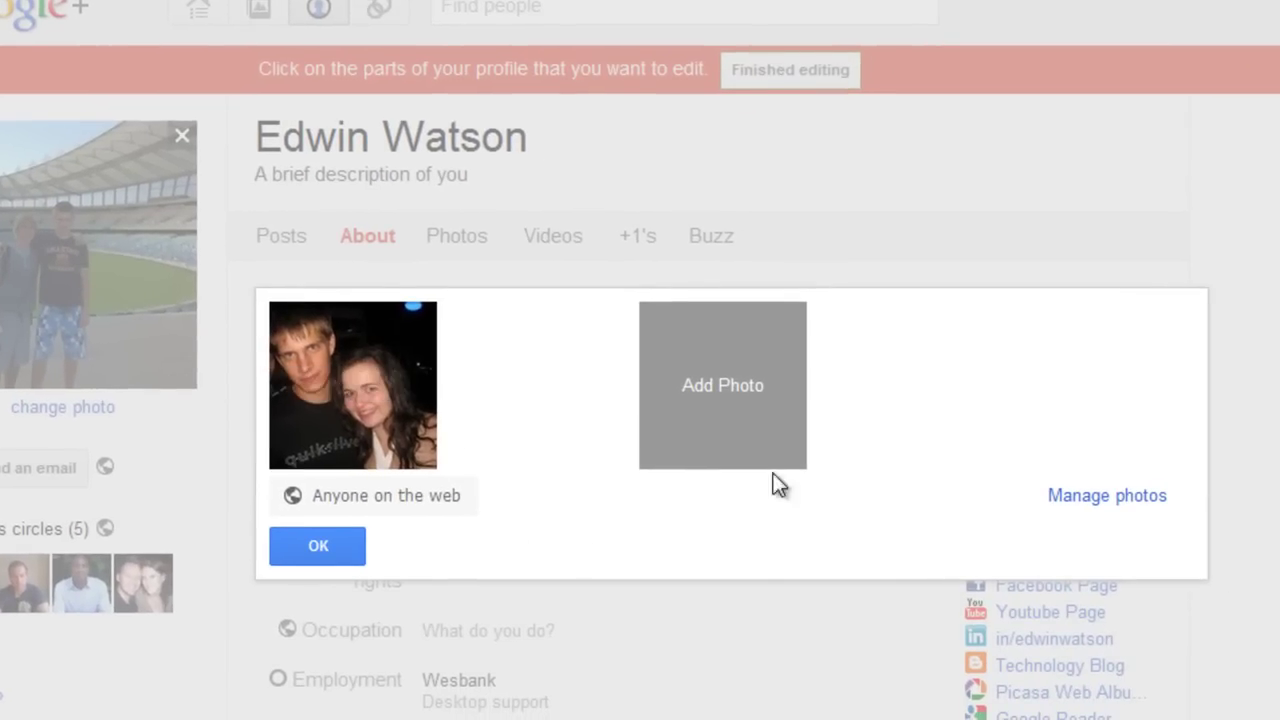
{"action": "left_click", "coordinate": [735, 378]}
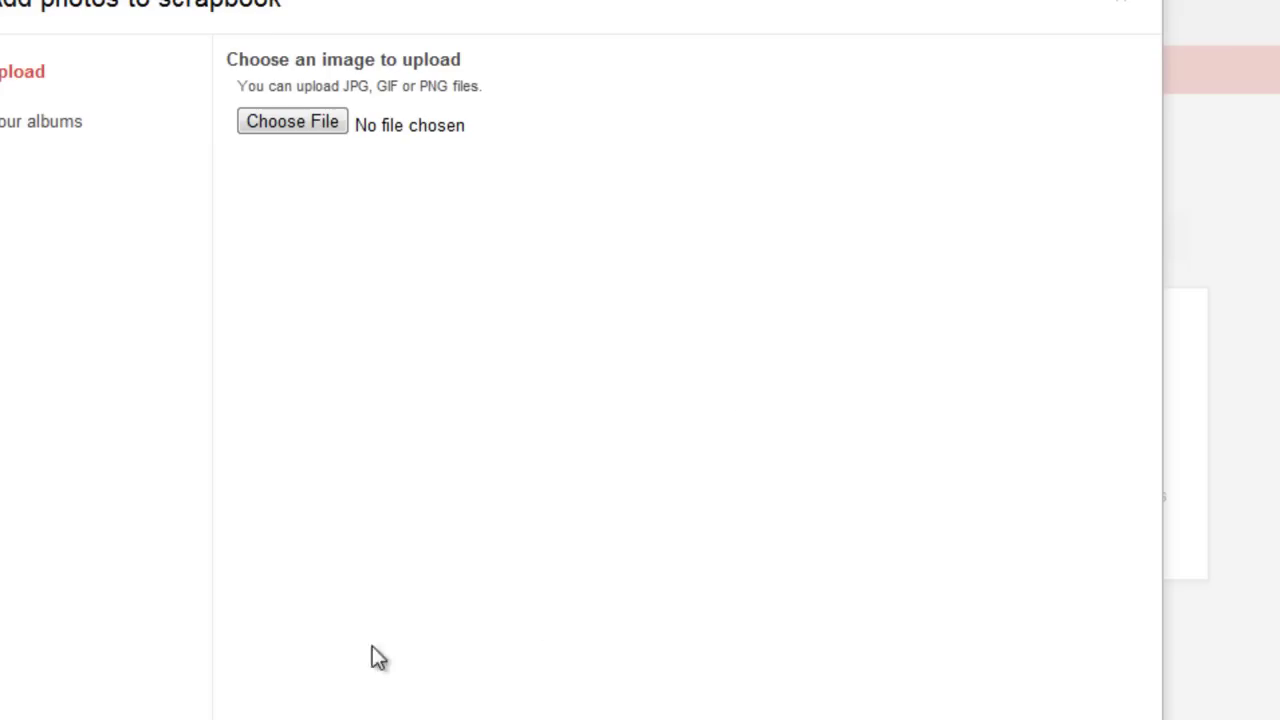
{"action": "left_click", "coordinate": [287, 129]}
{"action": "double_click", "coordinate": [420, 228]}
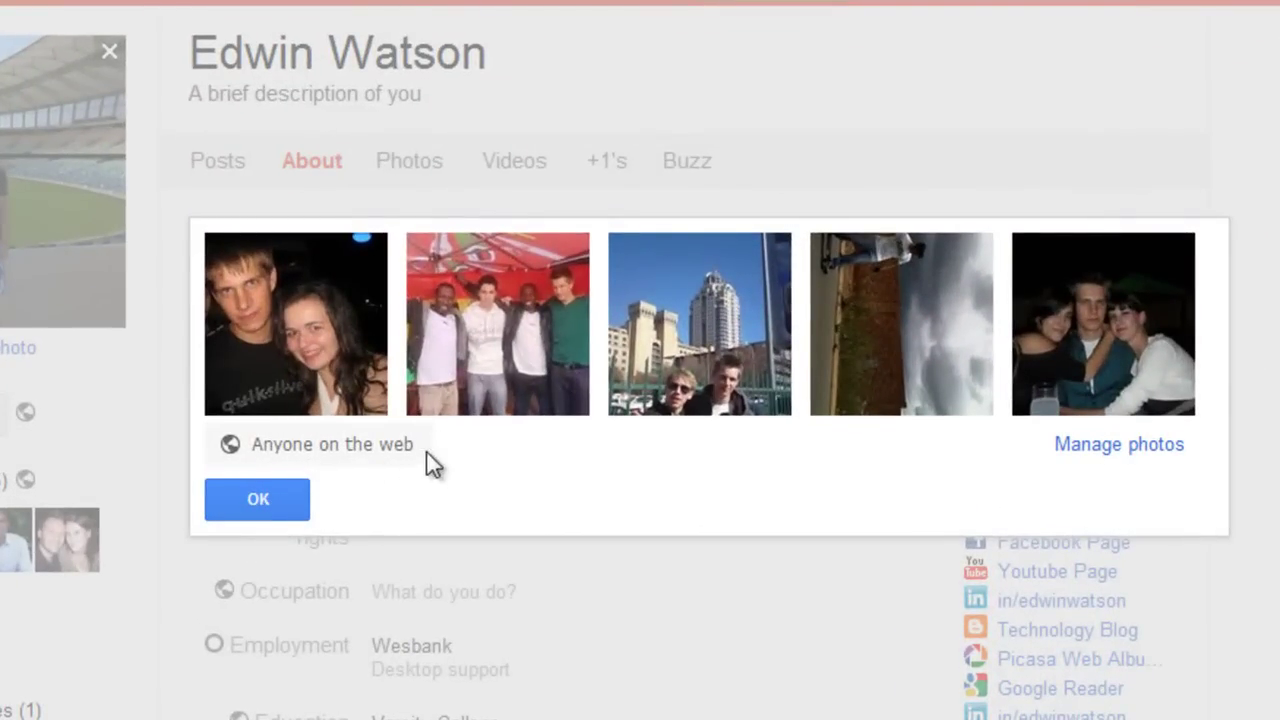
{"action": "left_click", "coordinate": [274, 502]}
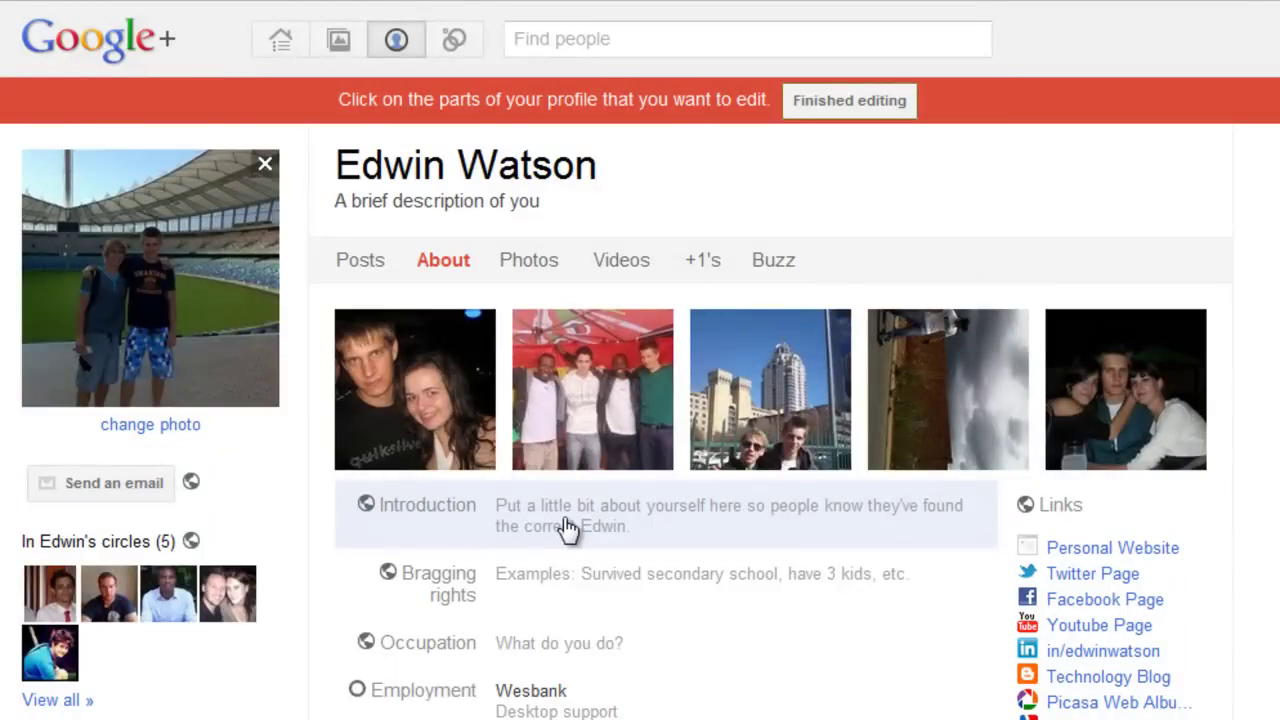
Step: Paste the IT, web entrepreneur and gaming self-description into Introduction, public, and save
{"action": "left_click", "coordinate": [566, 528]}
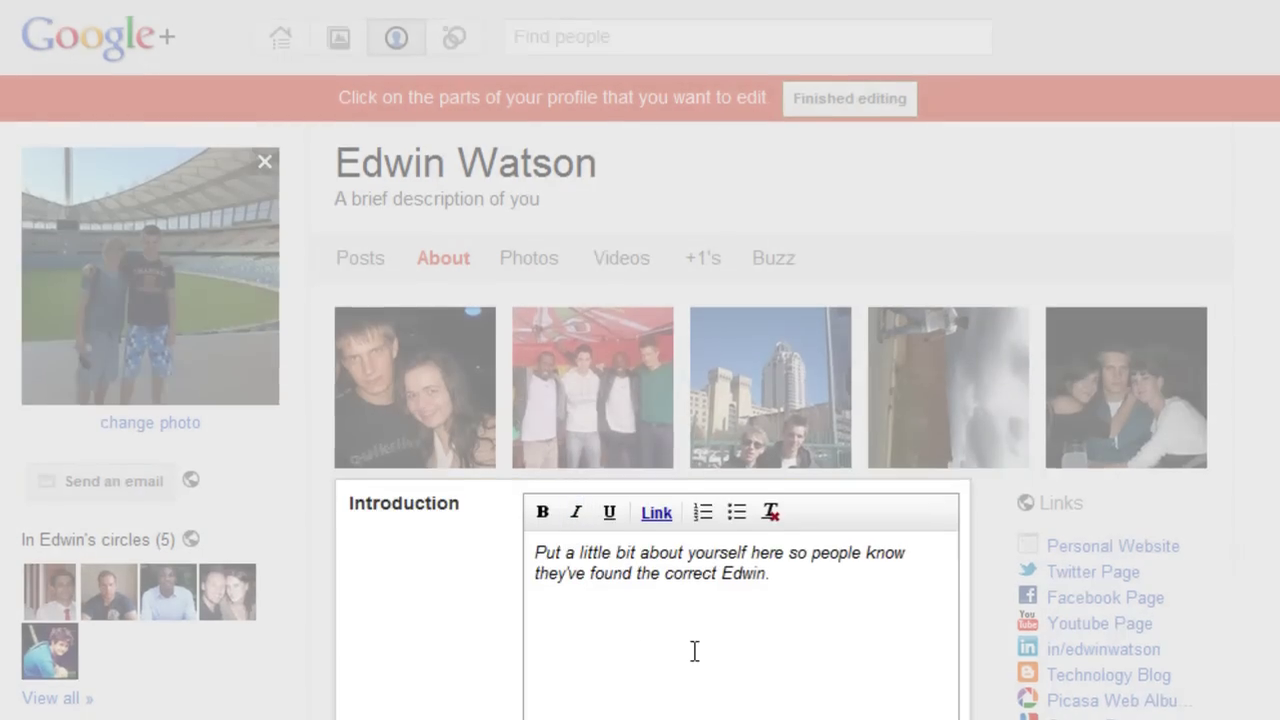
{"action": "left_click", "coordinate": [731, 547]}
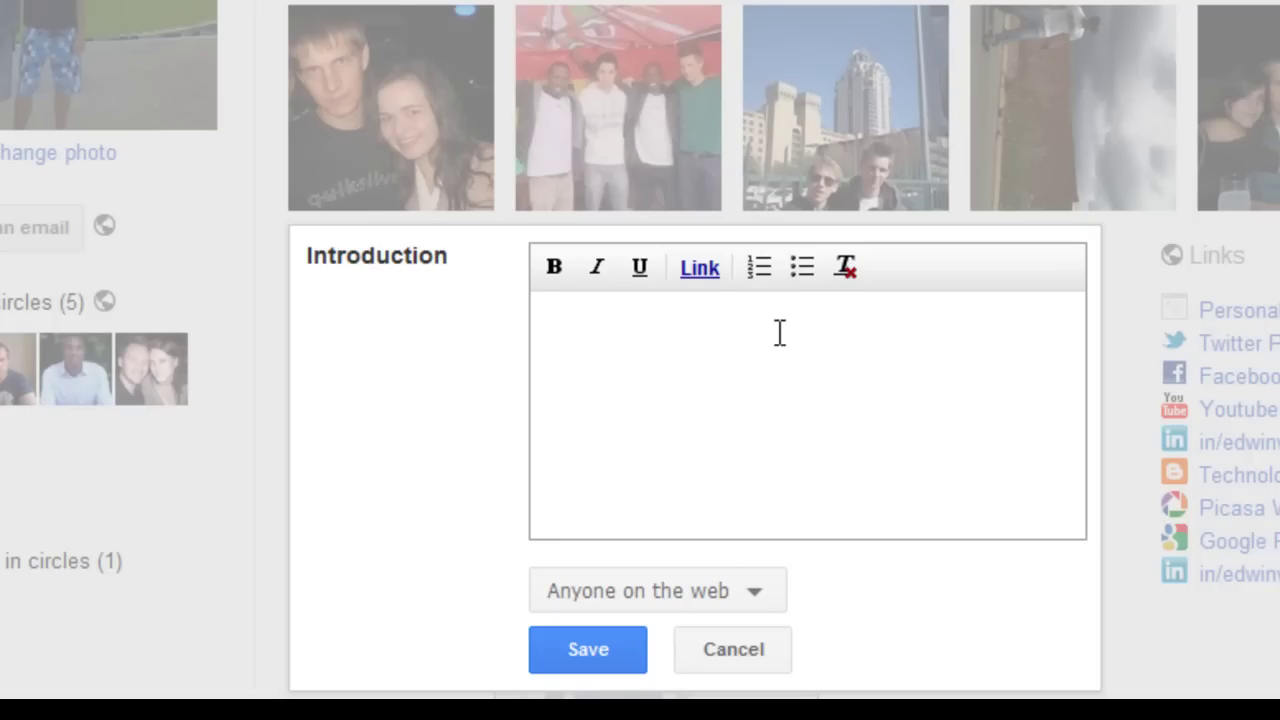
{"action": "right_click", "coordinate": [726, 361]}
{"action": "left_click", "coordinate": [806, 540]}
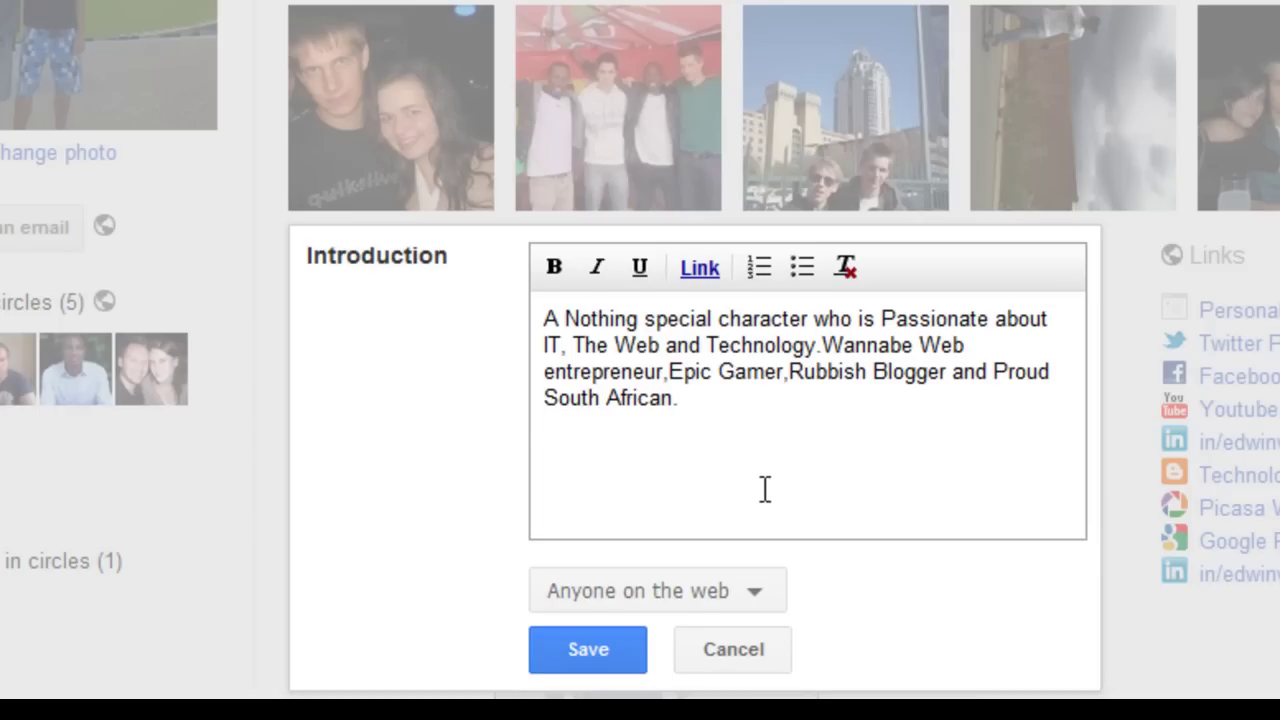
{"action": "left_click", "coordinate": [726, 592]}
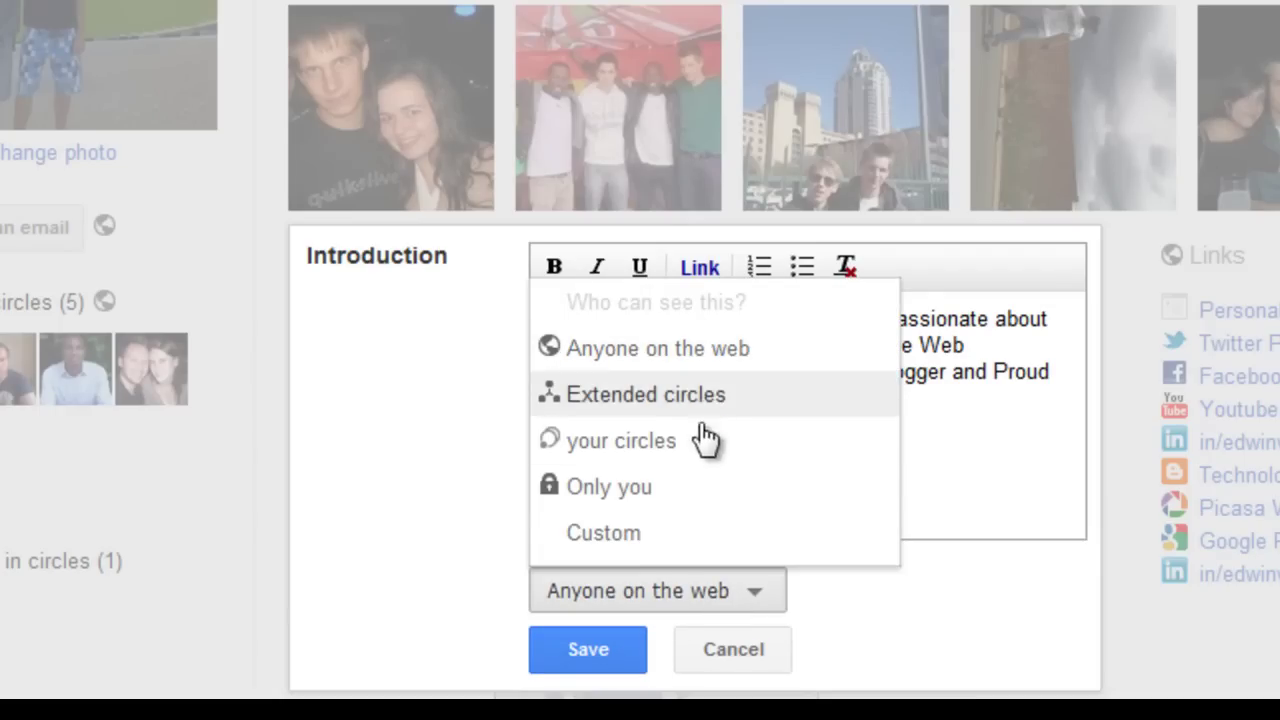
{"action": "left_click", "coordinate": [703, 366]}
{"action": "left_click", "coordinate": [690, 591]}
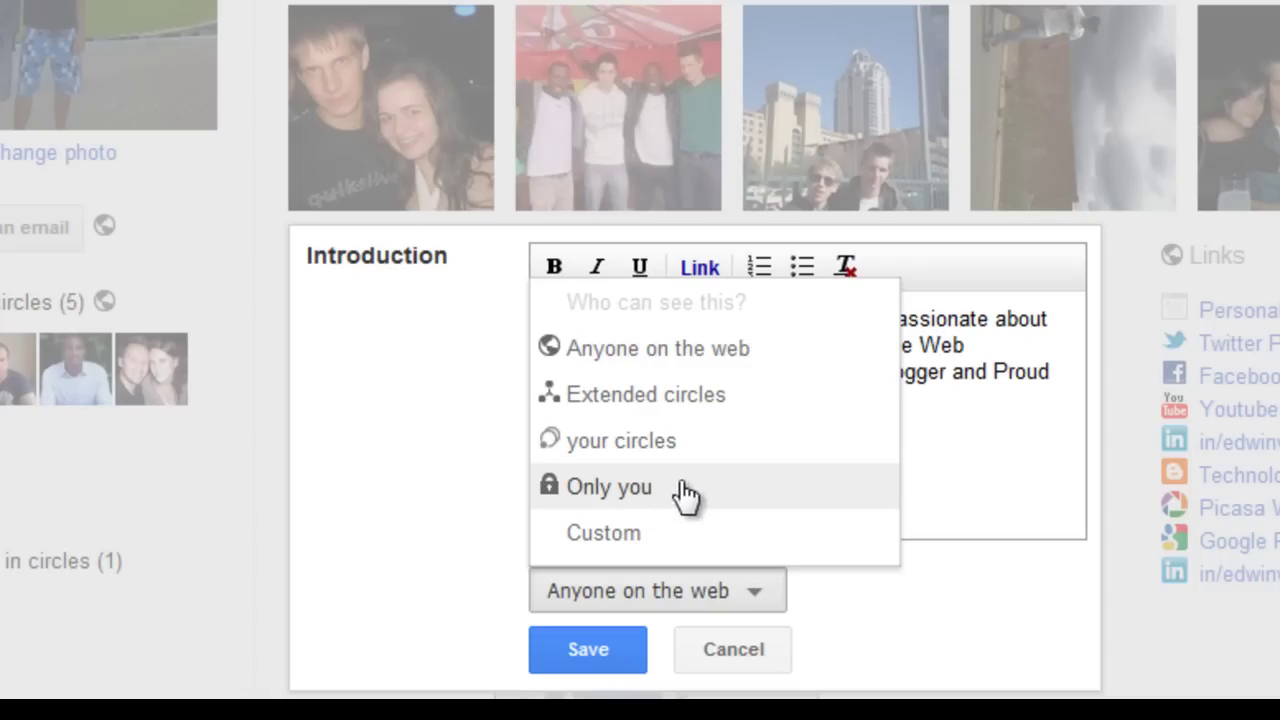
{"action": "left_click", "coordinate": [589, 660]}
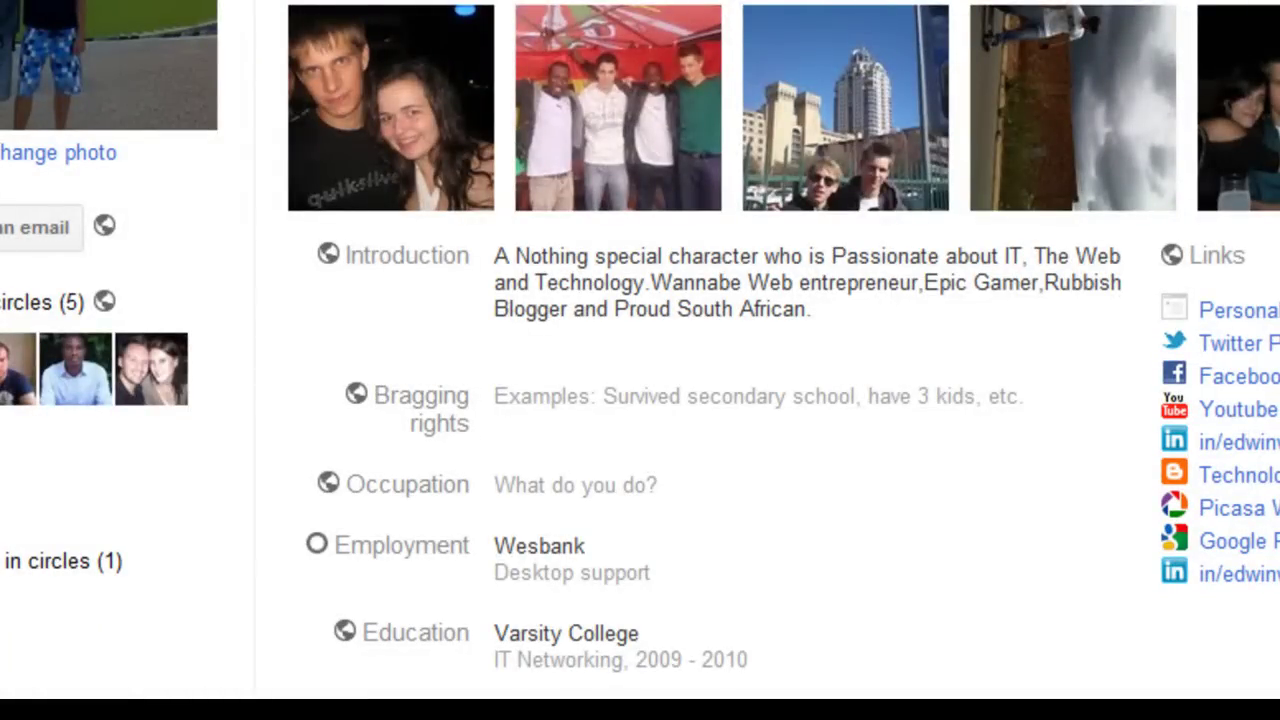
Step: Paste the twitter-addict bragging rights sentence, set it to Anyone on the web, and save
{"action": "left_click", "coordinate": [617, 403]}
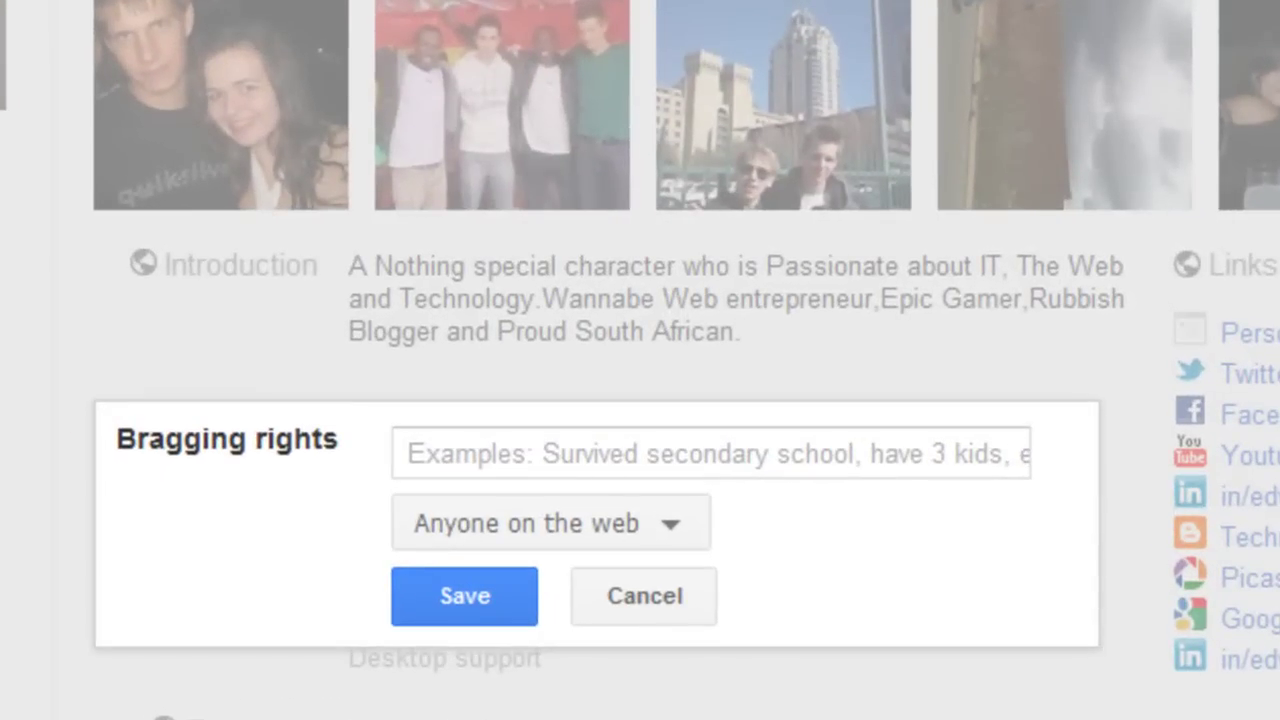
{"action": "left_click", "coordinate": [526, 445]}
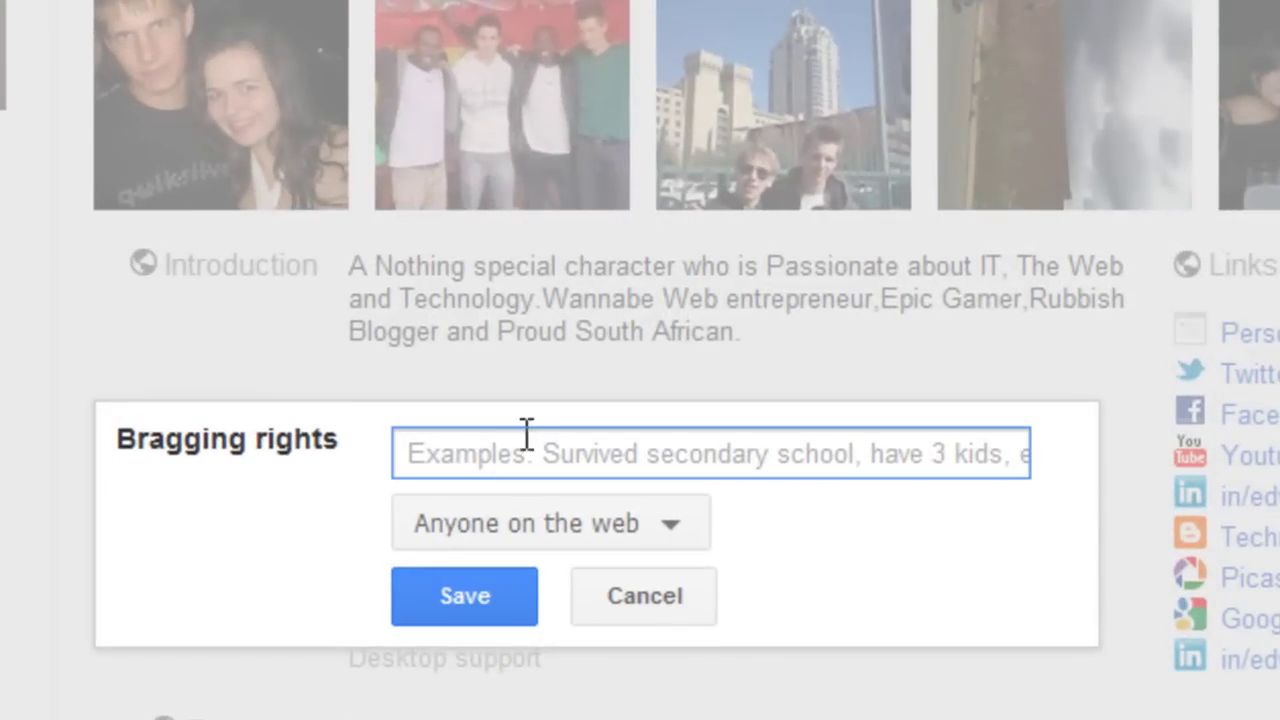
{"action": "right_click", "coordinate": [516, 452]}
{"action": "left_click", "coordinate": [660, 688]}
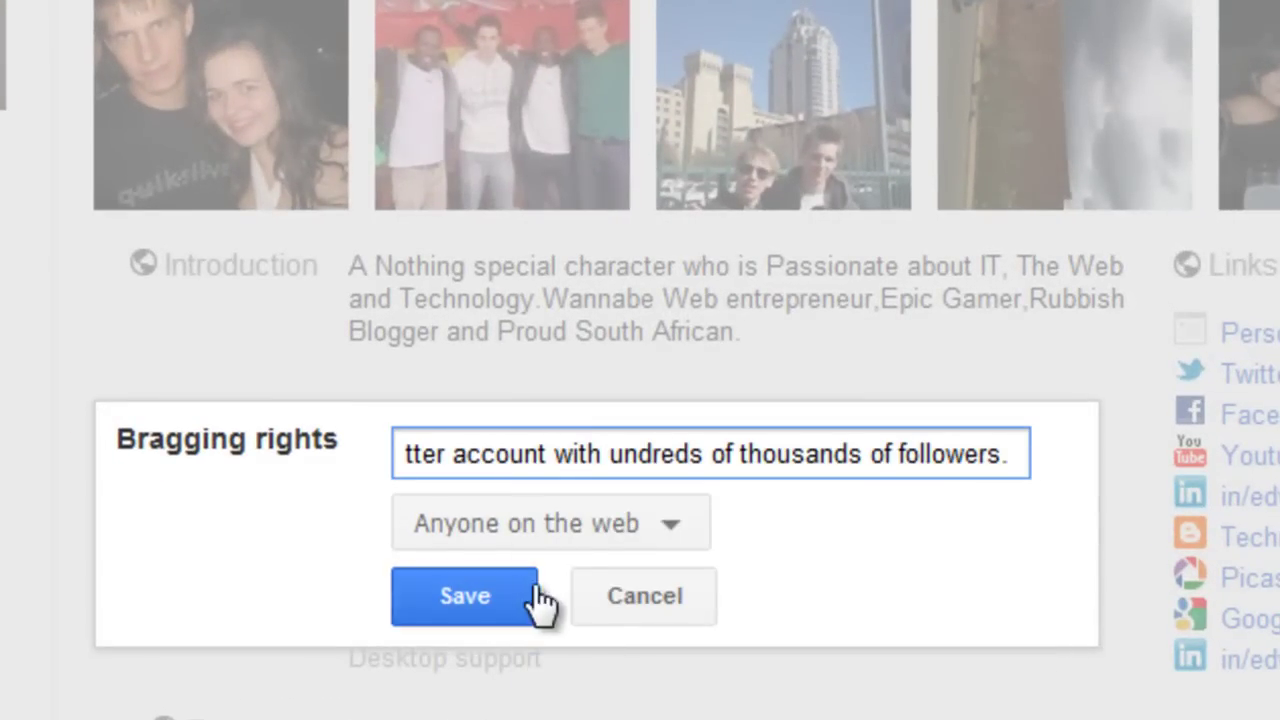
{"action": "left_click", "coordinate": [568, 540]}
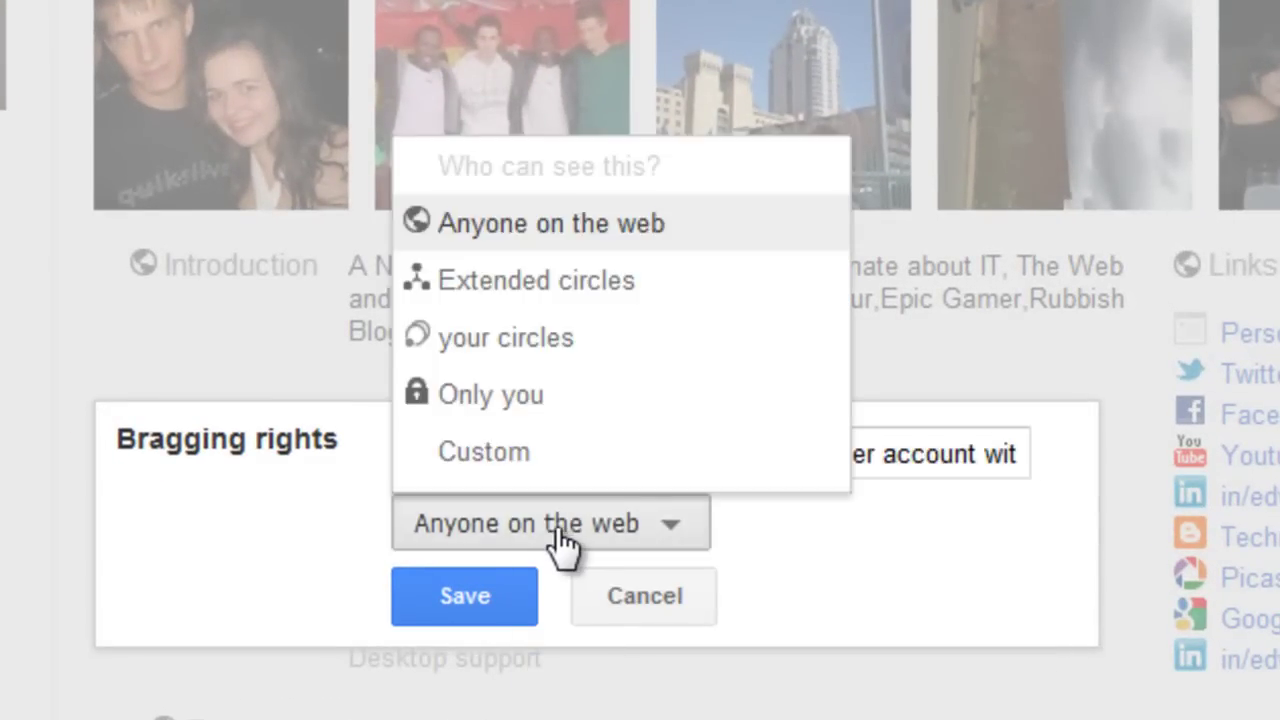
{"action": "left_click", "coordinate": [600, 232]}
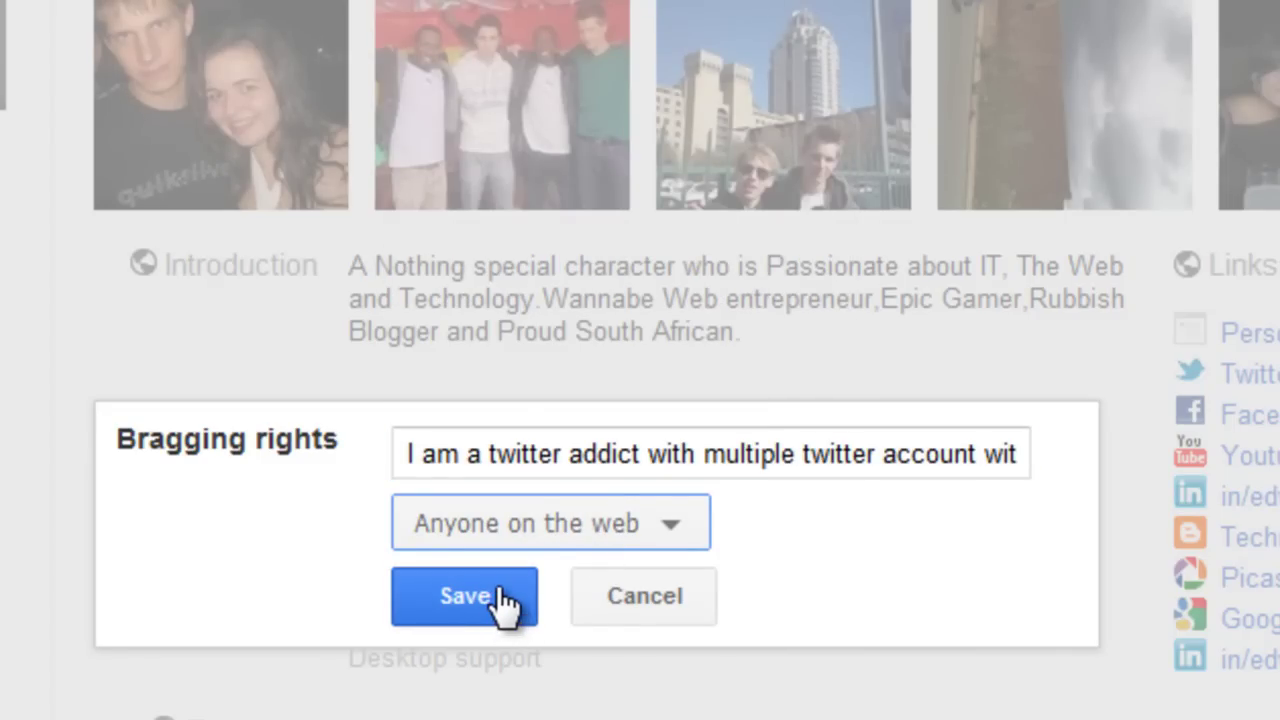
{"action": "left_click", "coordinate": [588, 535]}
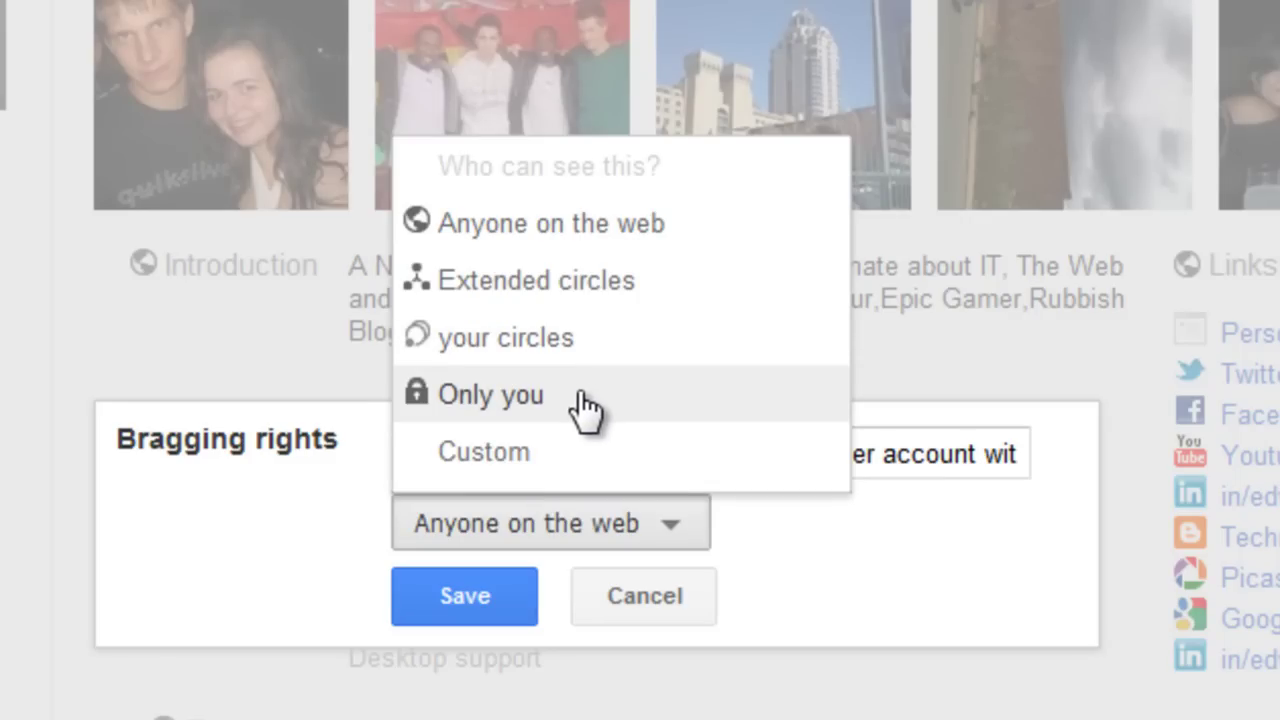
{"action": "left_click", "coordinate": [571, 451]}
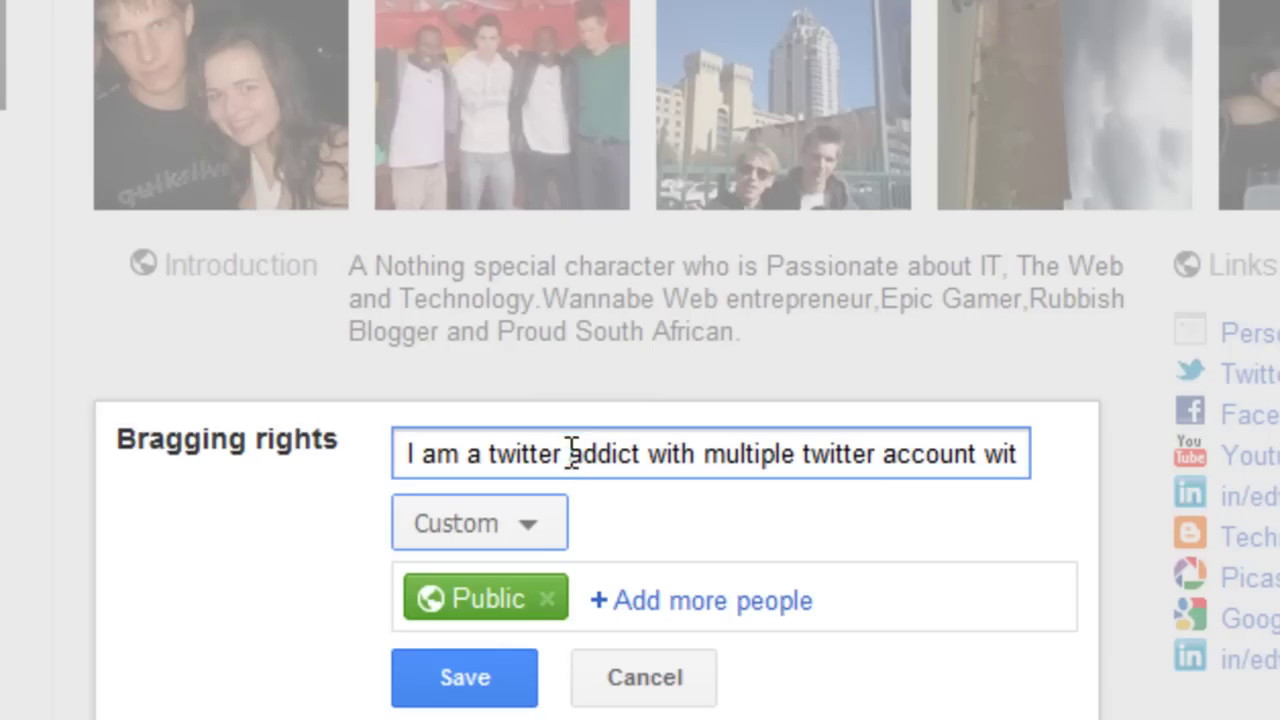
{"action": "left_click", "coordinate": [533, 528]}
{"action": "left_click", "coordinate": [521, 226]}
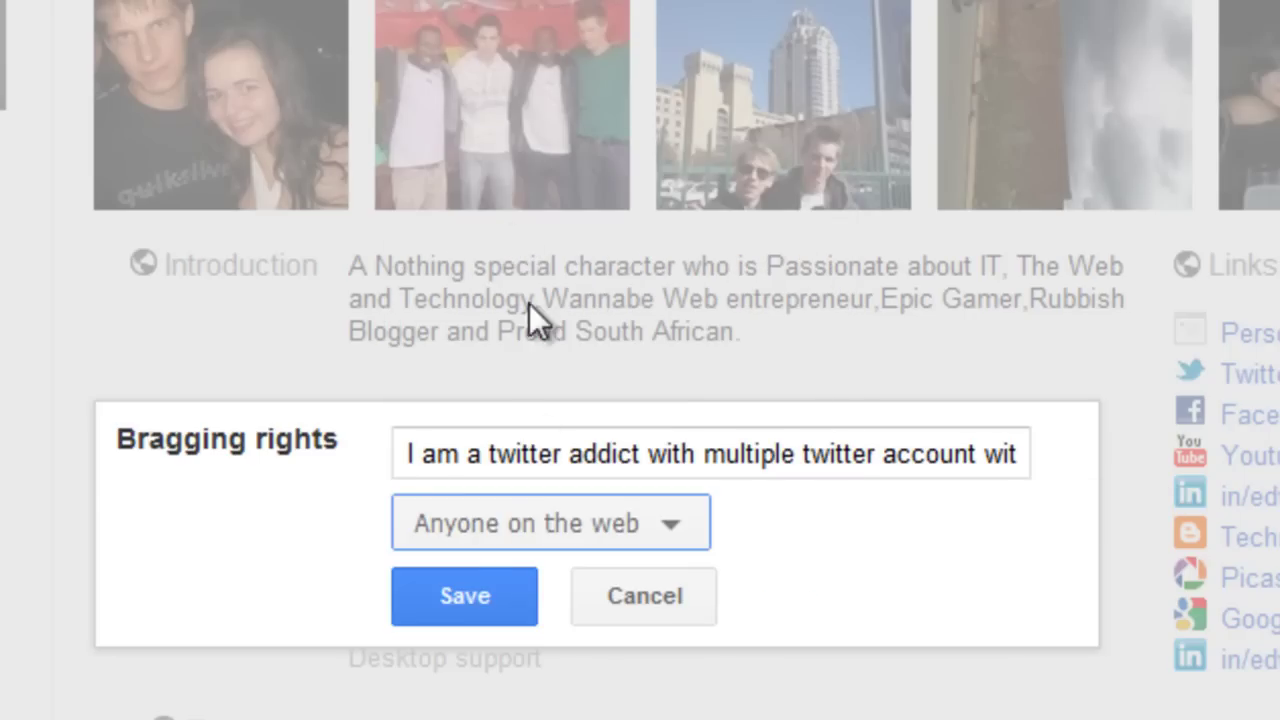
{"action": "left_click", "coordinate": [468, 600]}
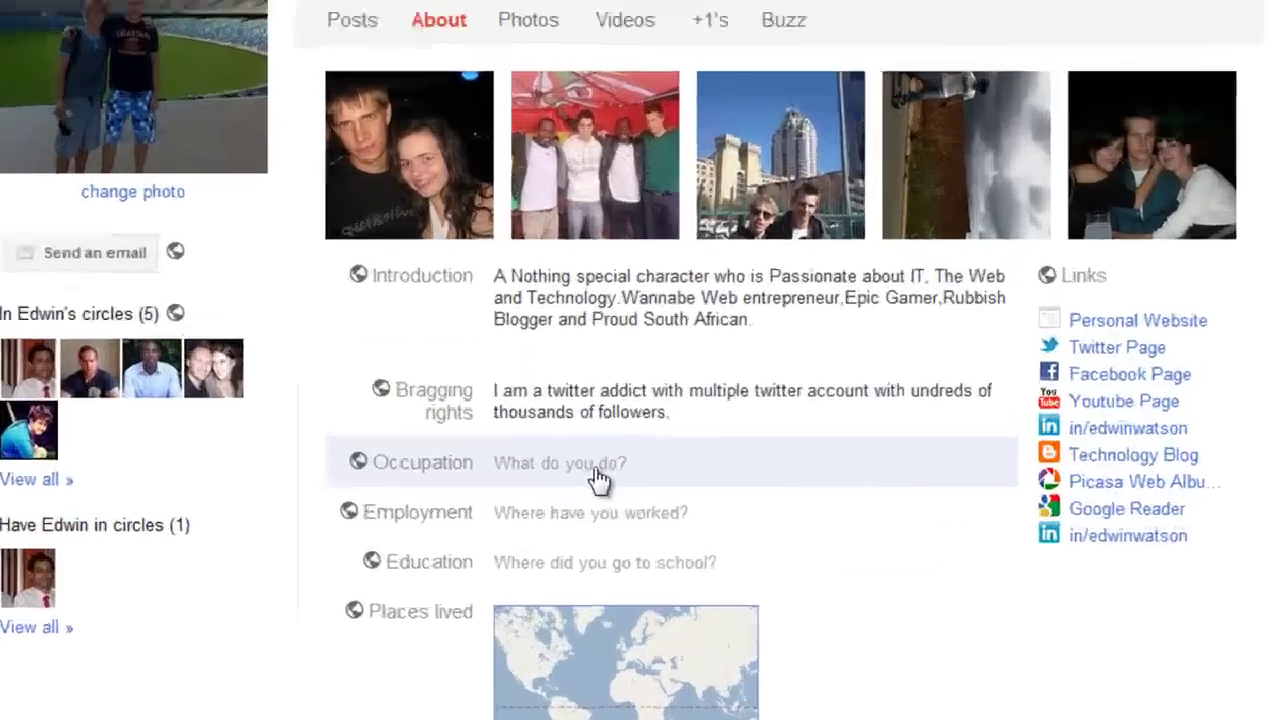
Step: Paste 'IT Network Technician' into Occupation, keep it public to anyone, and save
{"action": "left_click", "coordinate": [598, 480]}
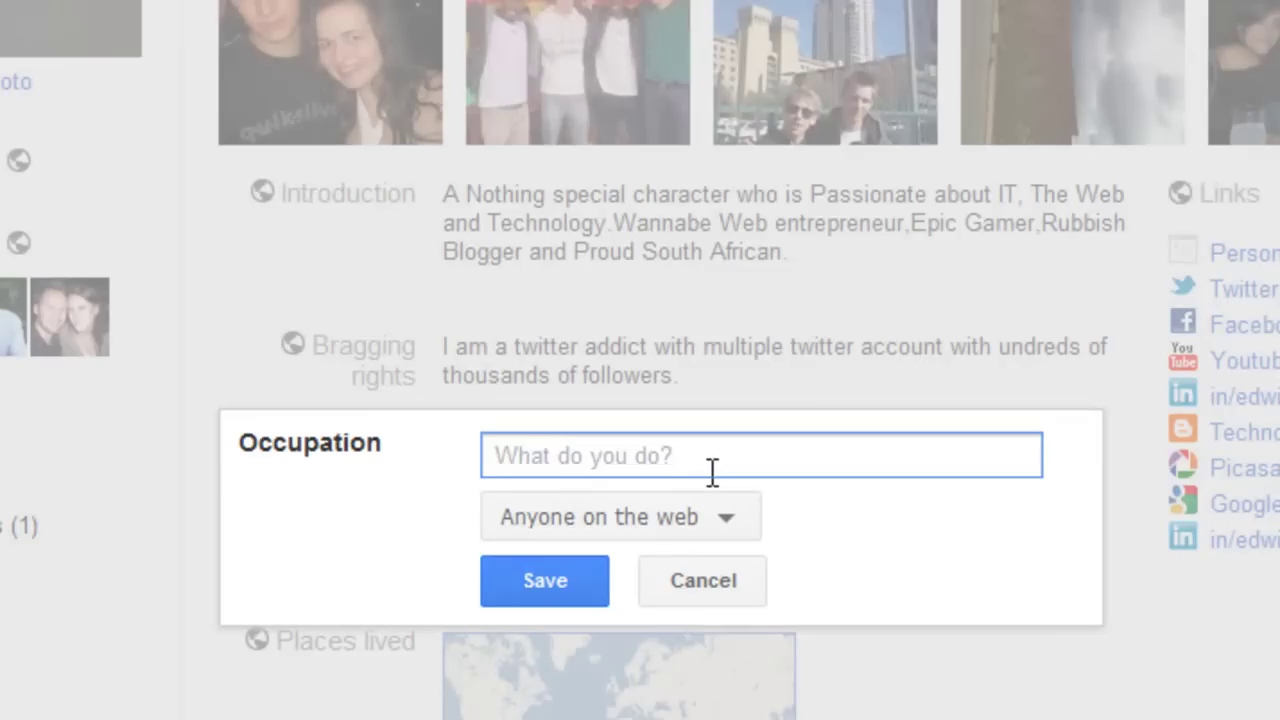
{"action": "left_click", "coordinate": [577, 449]}
{"action": "right_click", "coordinate": [572, 450]}
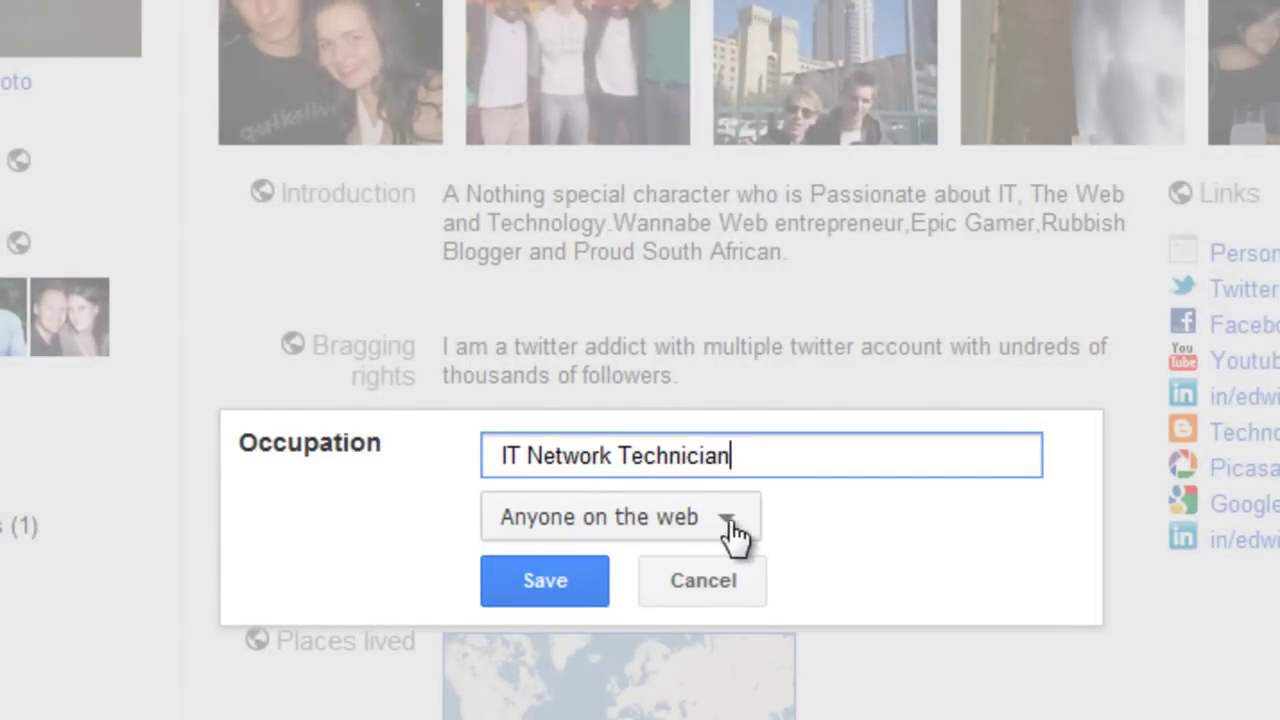
{"action": "left_click", "coordinate": [632, 521]}
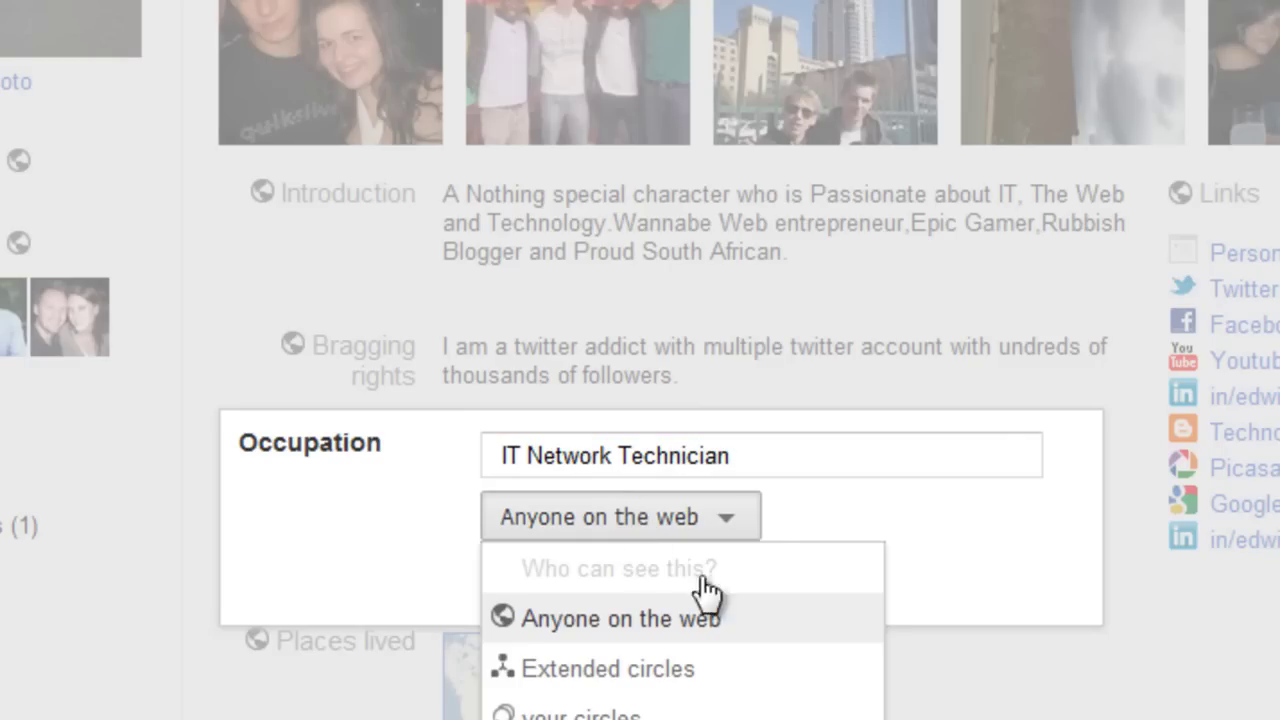
{"action": "left_click", "coordinate": [778, 524]}
{"action": "left_click", "coordinate": [536, 588]}
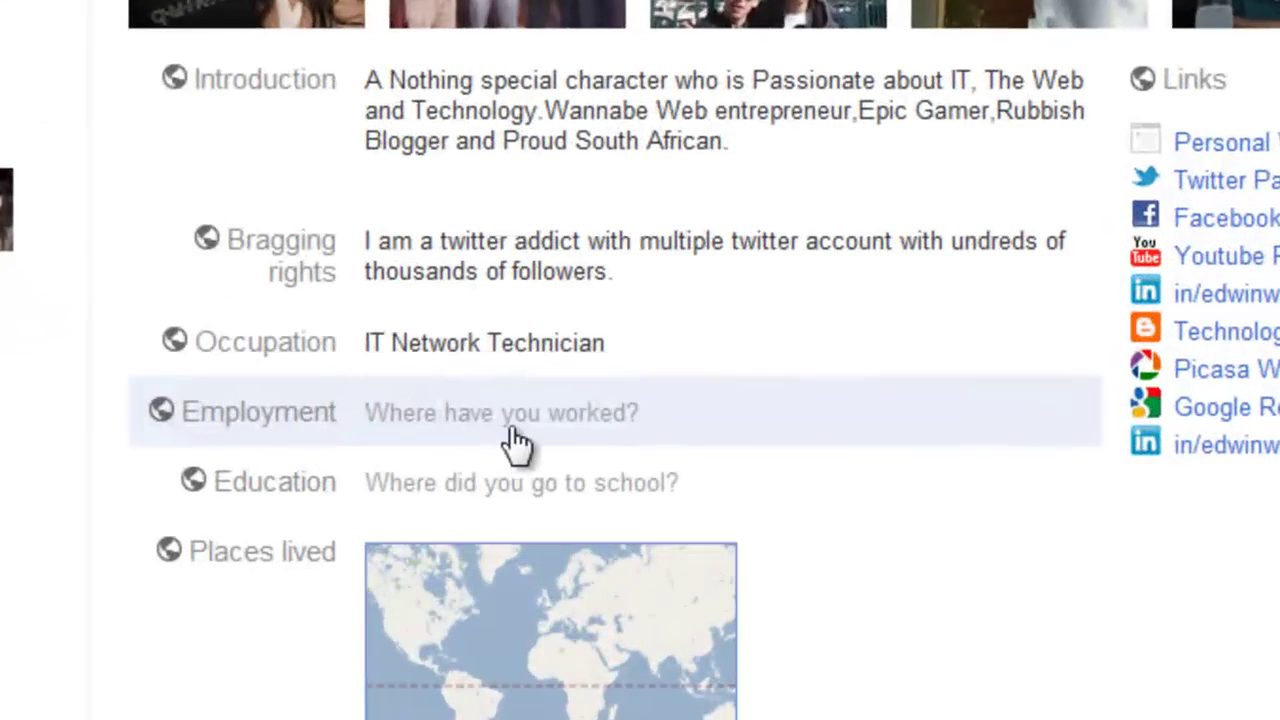
Step: Enter Trued Productions as the employer with job title Owner
{"action": "left_click", "coordinate": [605, 515]}
{"action": "left_click", "coordinate": [459, 400]}
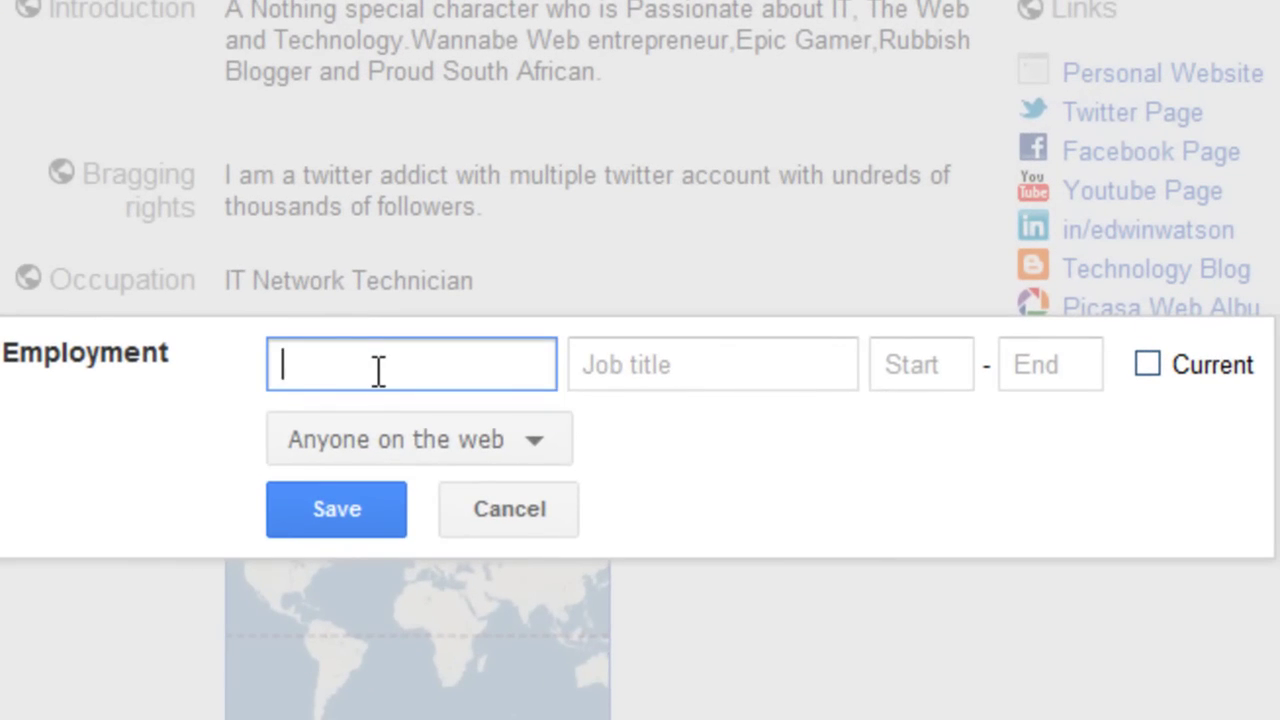
{"action": "right_click", "coordinate": [423, 371]}
{"action": "left_click", "coordinate": [502, 580]}
{"action": "left_click", "coordinate": [730, 378]}
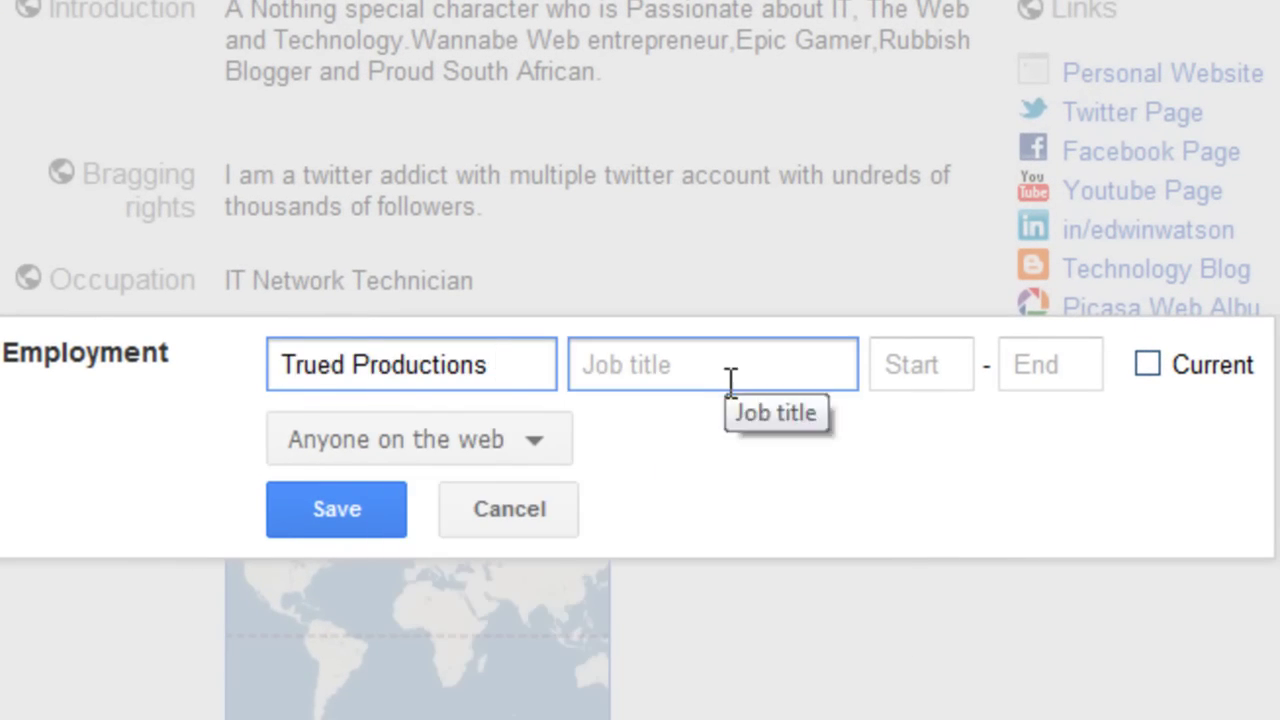
{"action": "left_click", "coordinate": [662, 373]}
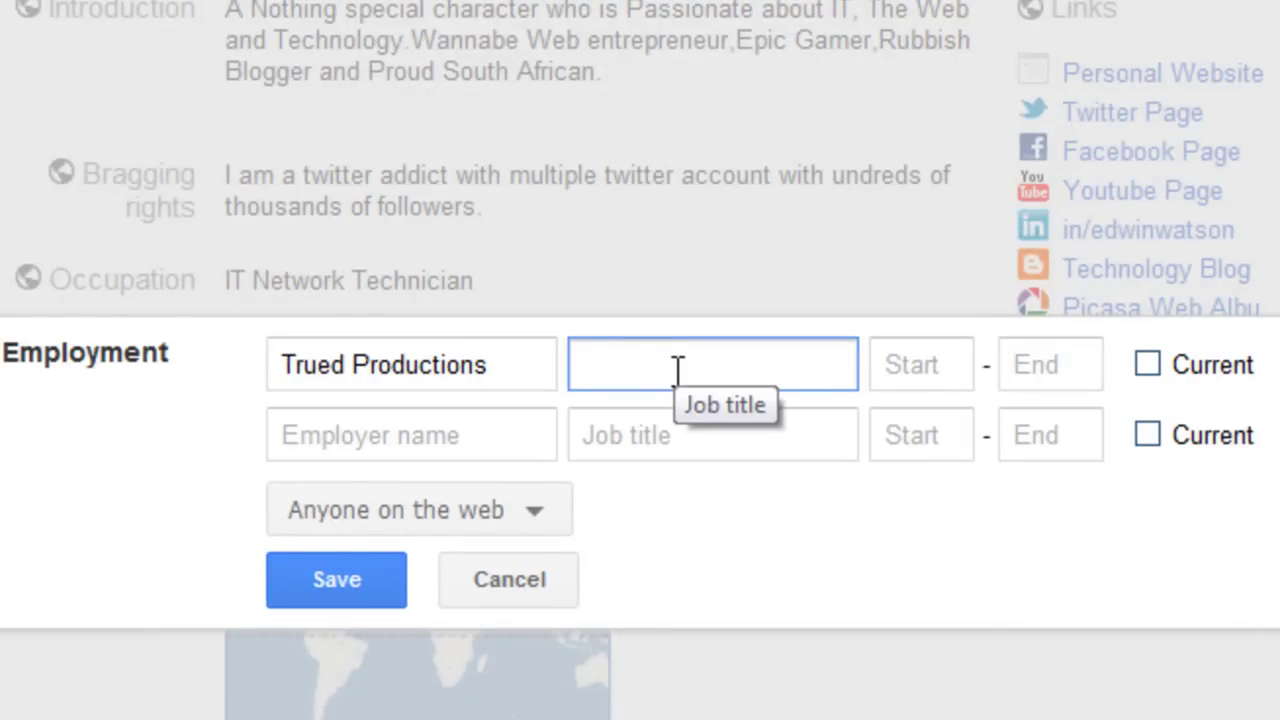
{"action": "left_click", "coordinate": [740, 372]}
{"action": "type", "text": "Owner"}
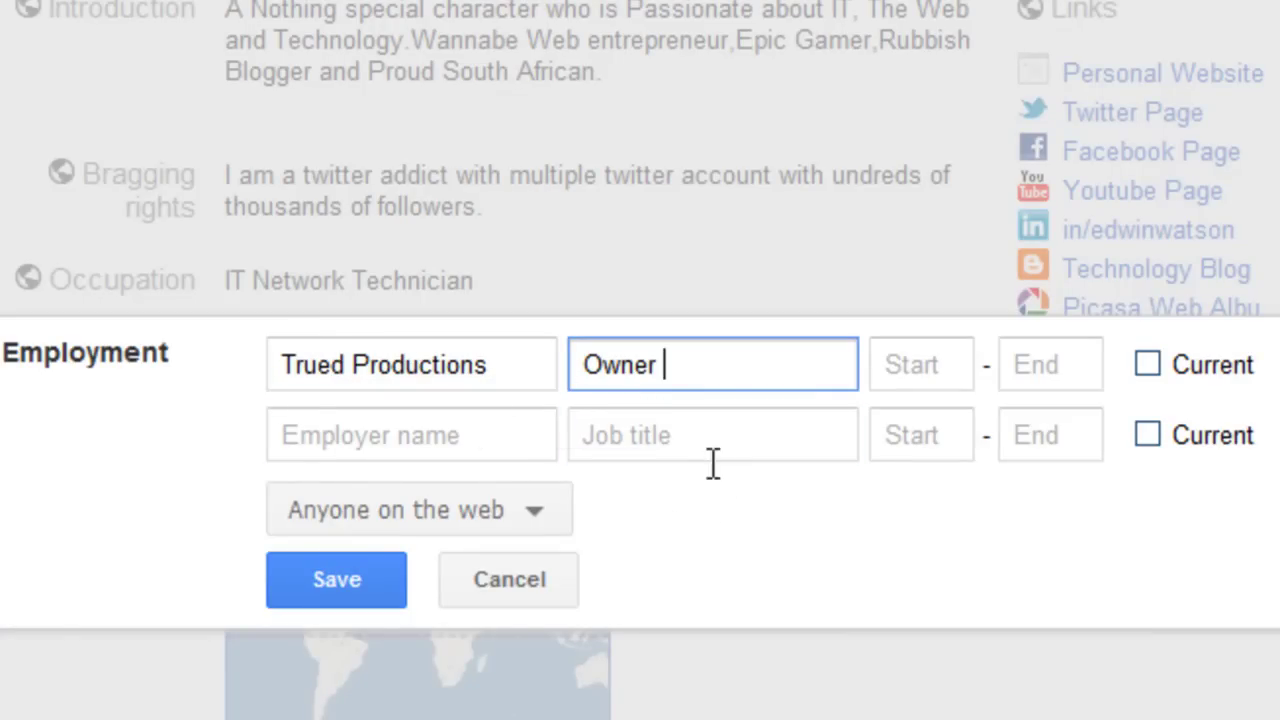
Step: Set the start year to 2011, mark the job current, share with your circles, and save
{"action": "left_click", "coordinate": [946, 362]}
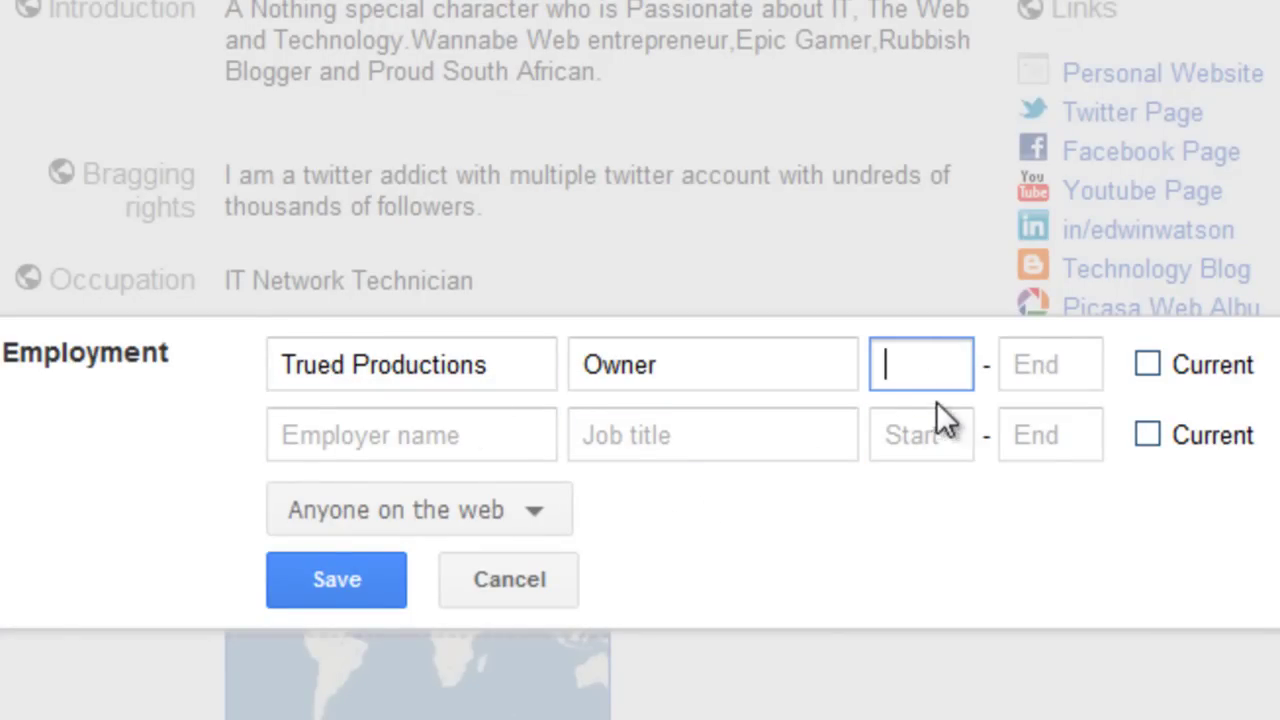
{"action": "type", "text": "2011"}
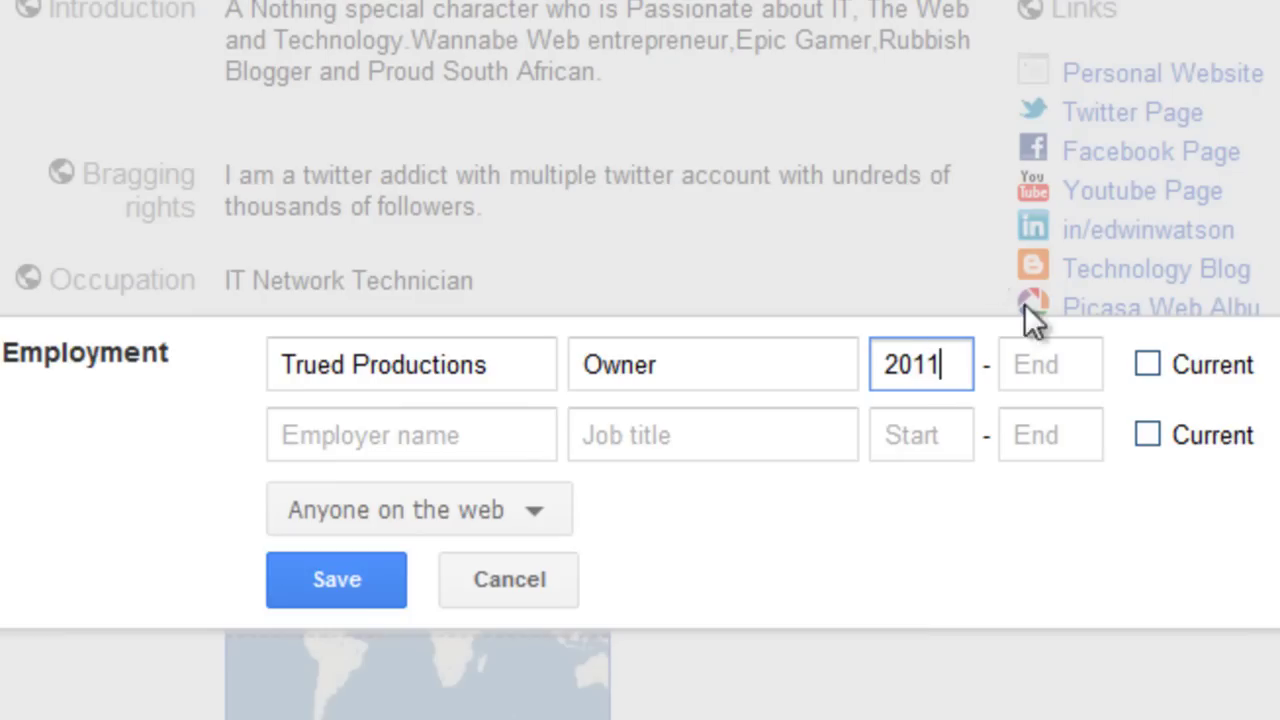
{"action": "left_click", "coordinate": [1148, 366]}
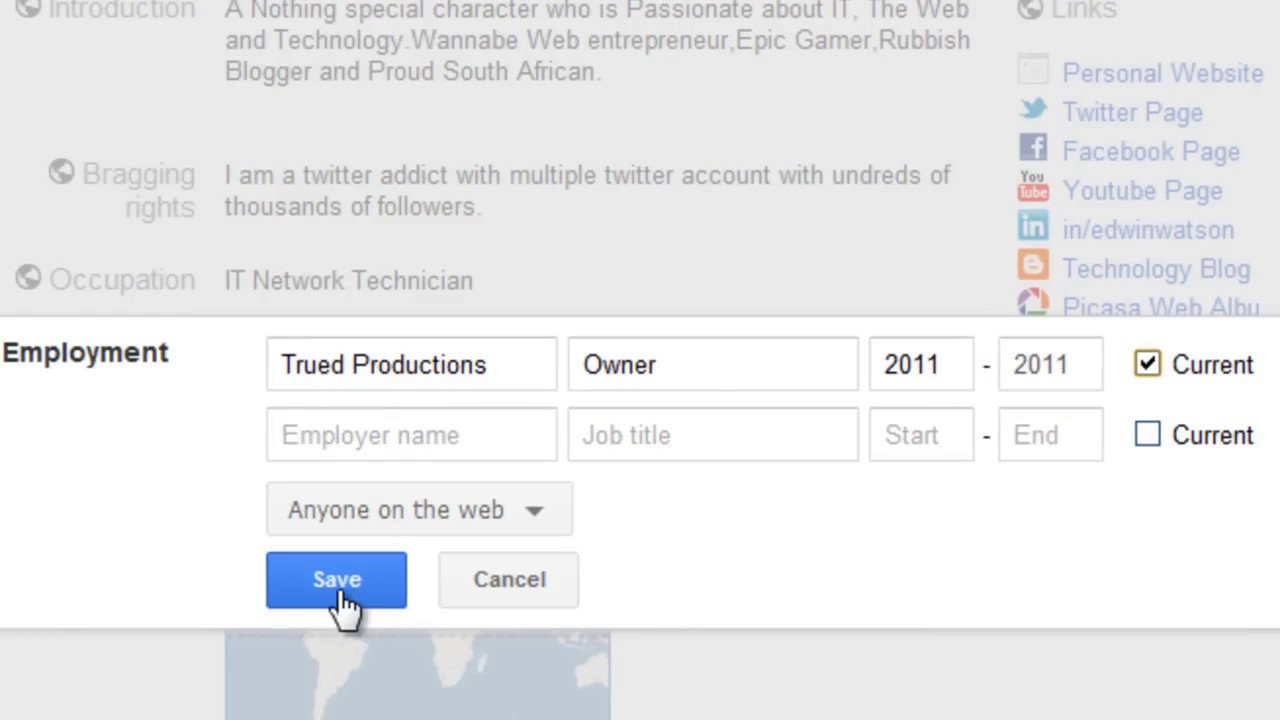
{"action": "left_click", "coordinate": [500, 516]}
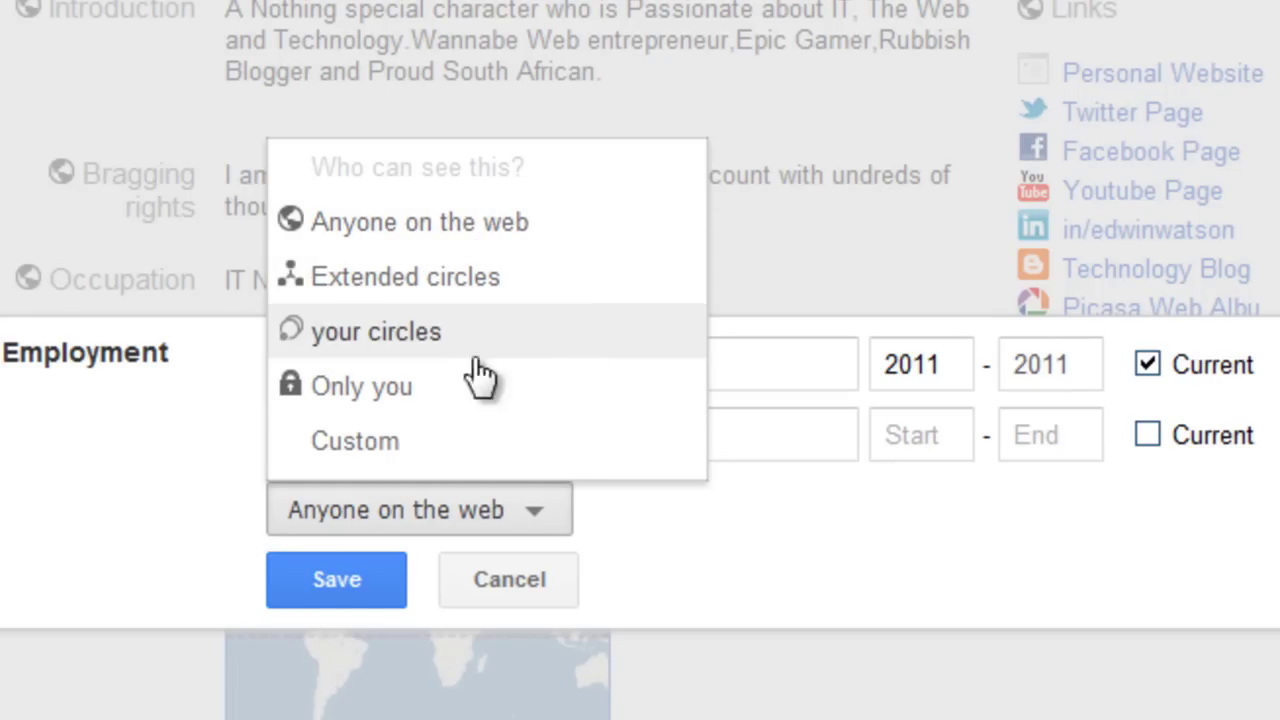
{"action": "left_click", "coordinate": [402, 340]}
{"action": "left_click", "coordinate": [335, 588]}
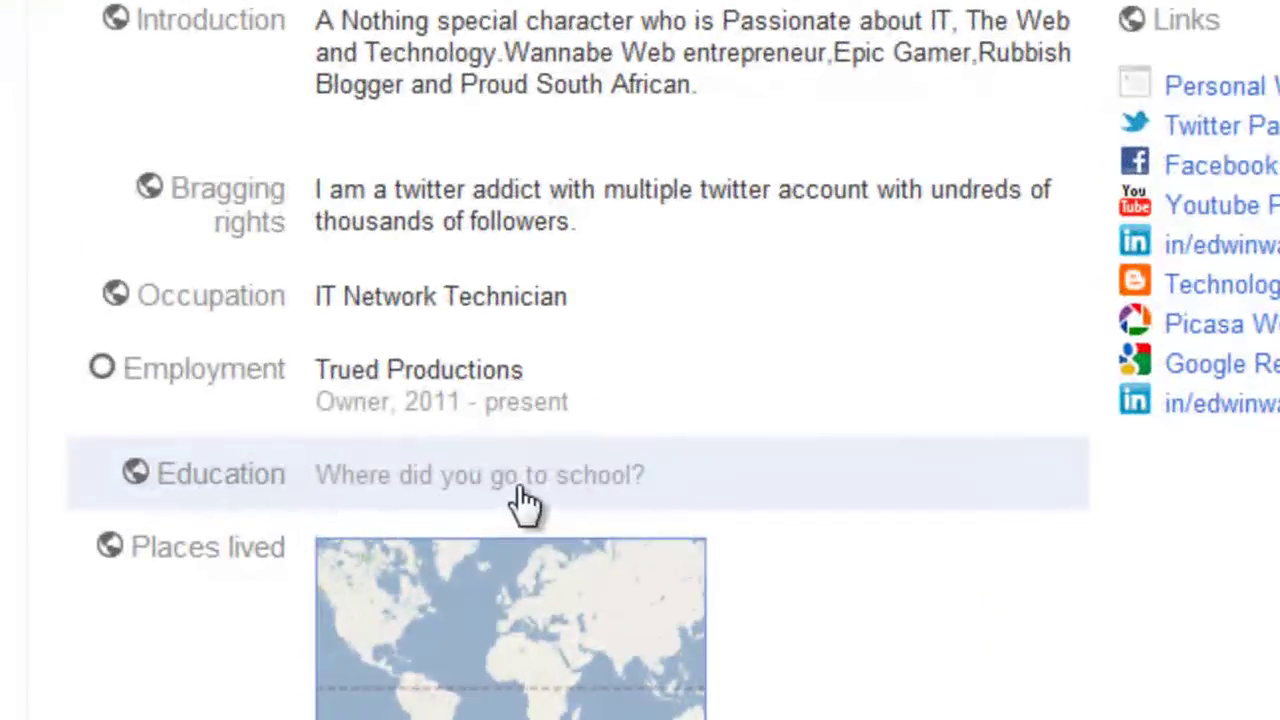
Step: Enter Carpe Diem Academy as the first school, with start year 2003
{"action": "left_click", "coordinate": [609, 551]}
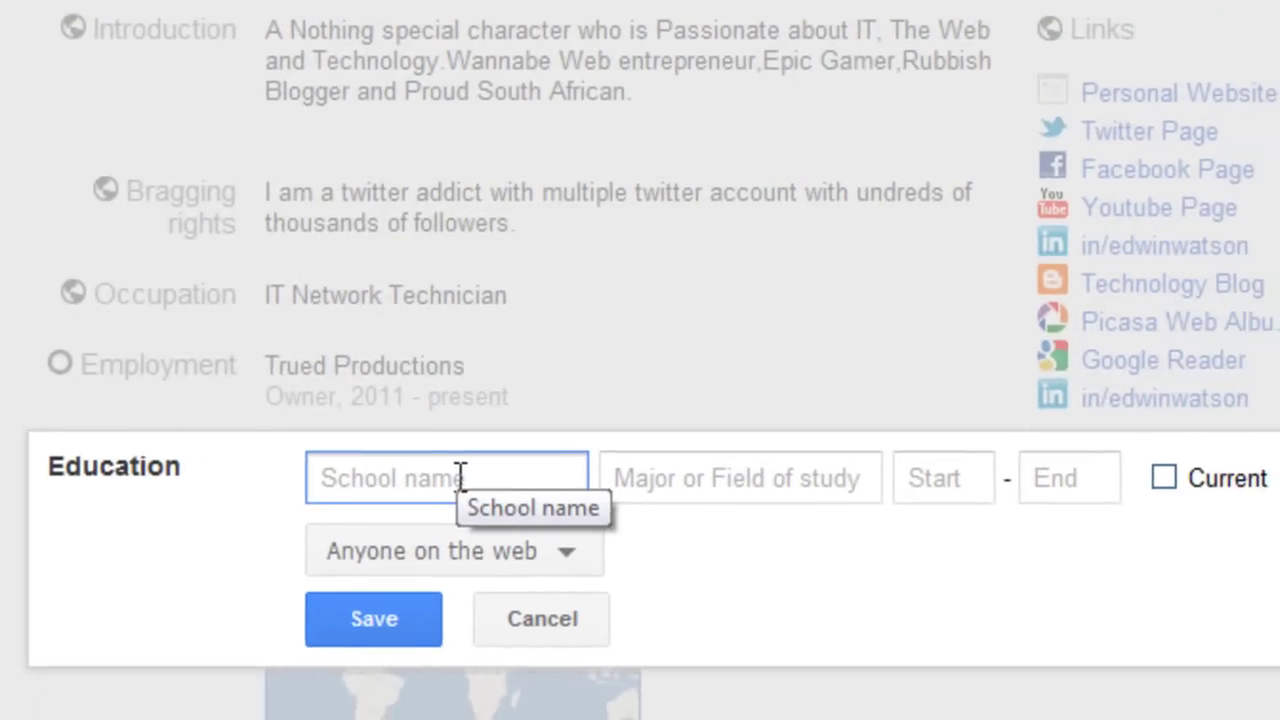
{"action": "right_click", "coordinate": [361, 470]}
{"action": "left_click", "coordinate": [474, 232]}
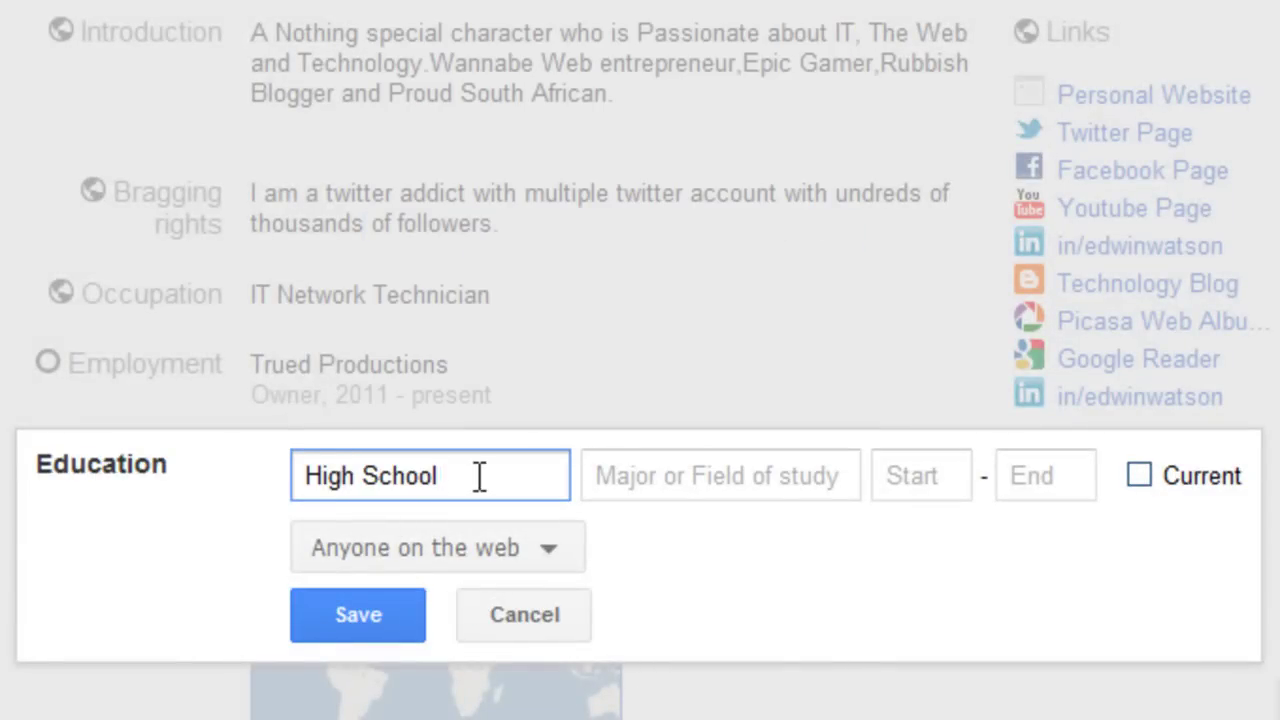
{"action": "key", "text": "ctrl+a"}
{"action": "key", "text": "BackSpace"}
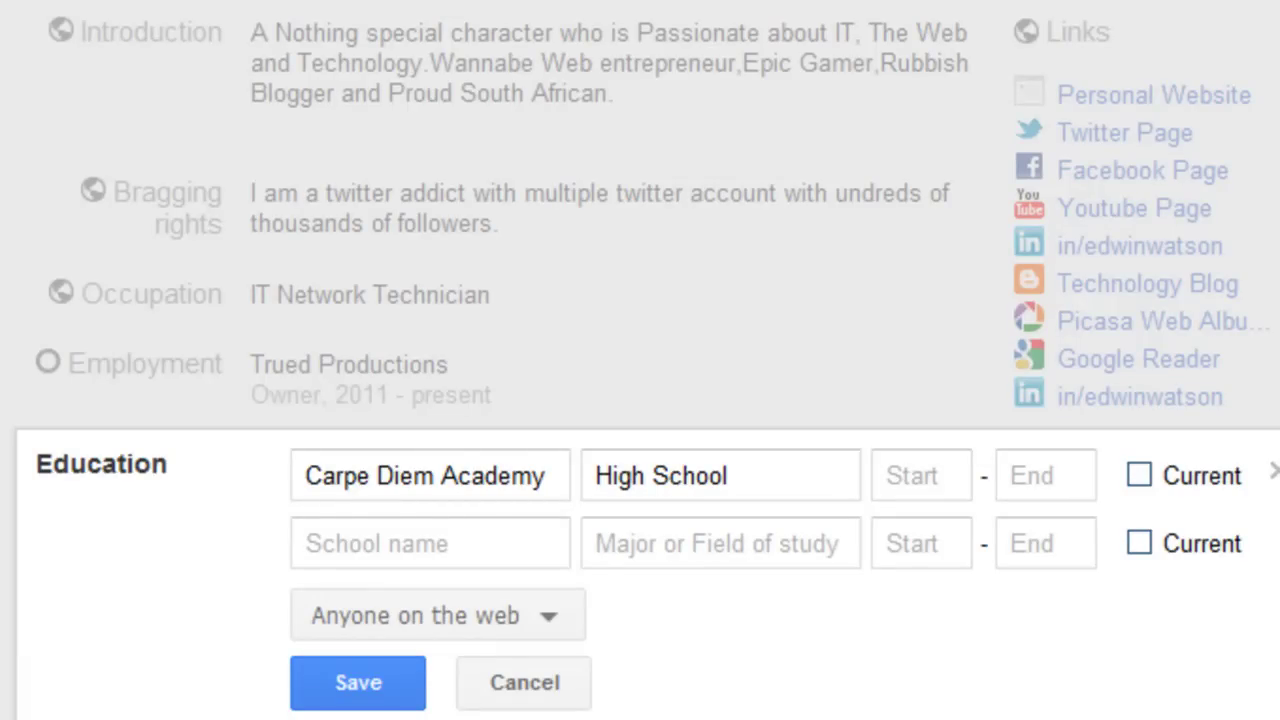
{"action": "left_click", "coordinate": [946, 477]}
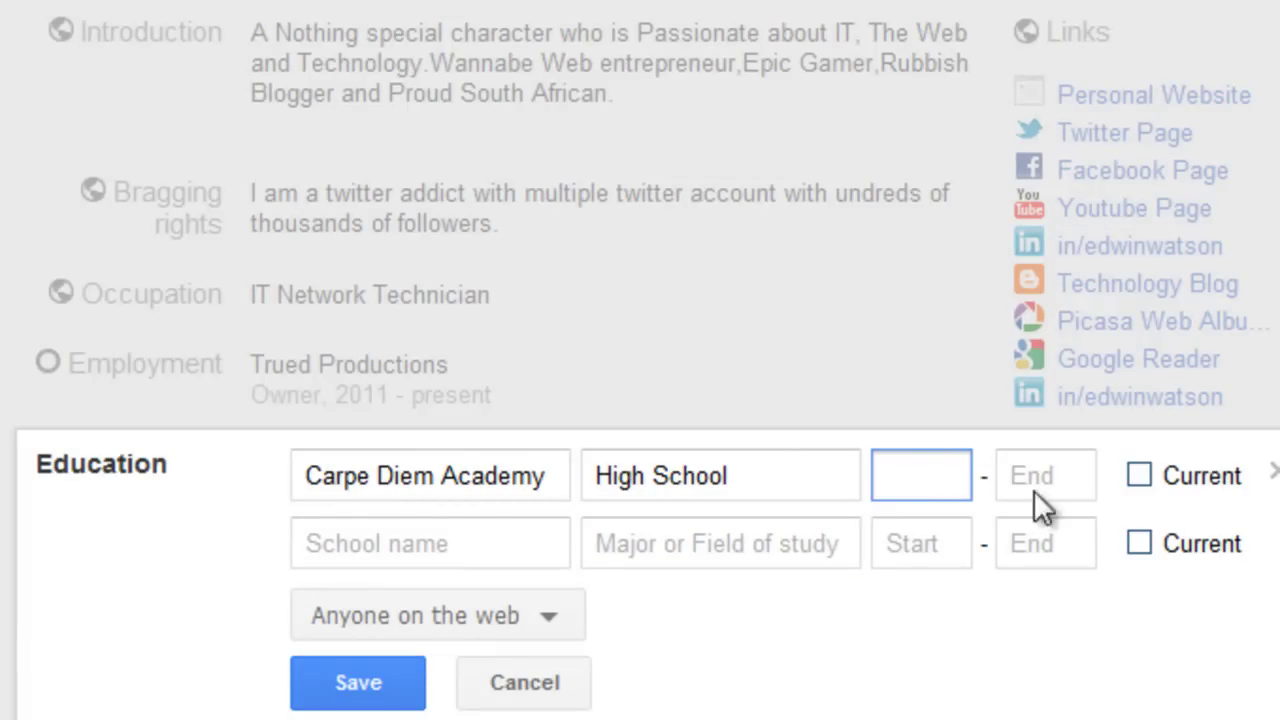
{"action": "left_click", "coordinate": [1061, 481]}
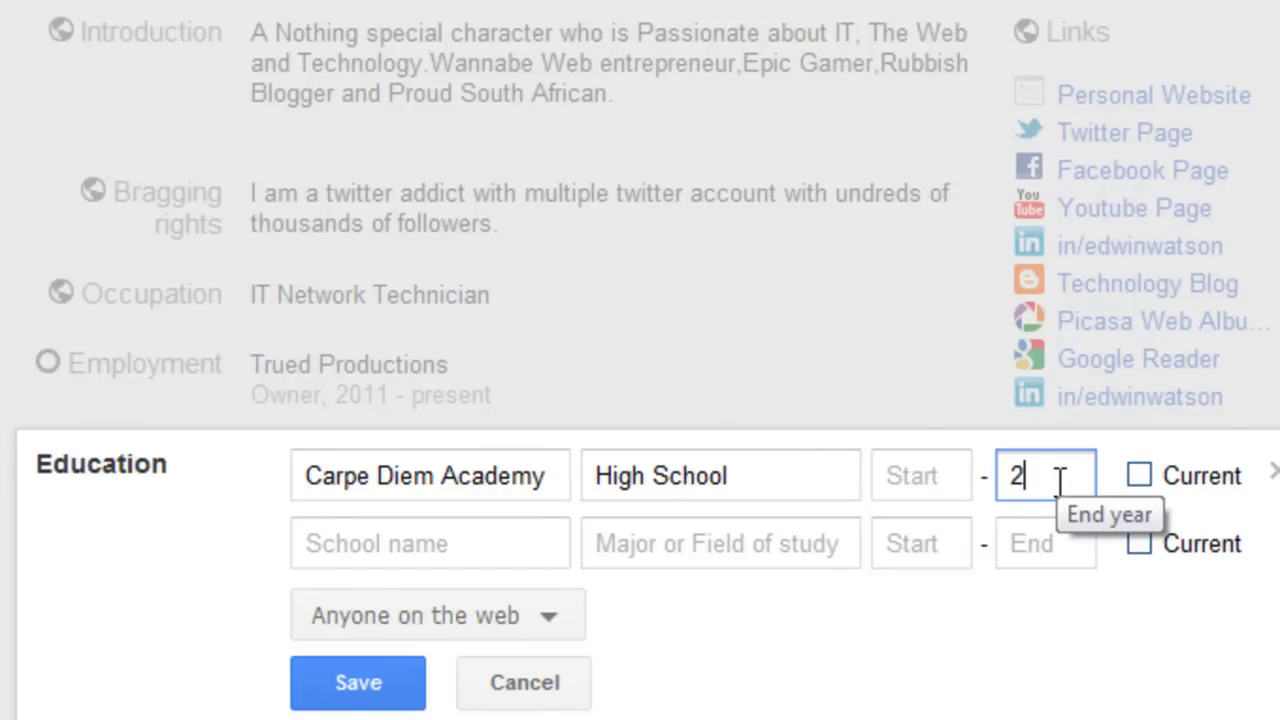
{"action": "left_click", "coordinate": [934, 478]}
{"action": "type", "text": "2003"}
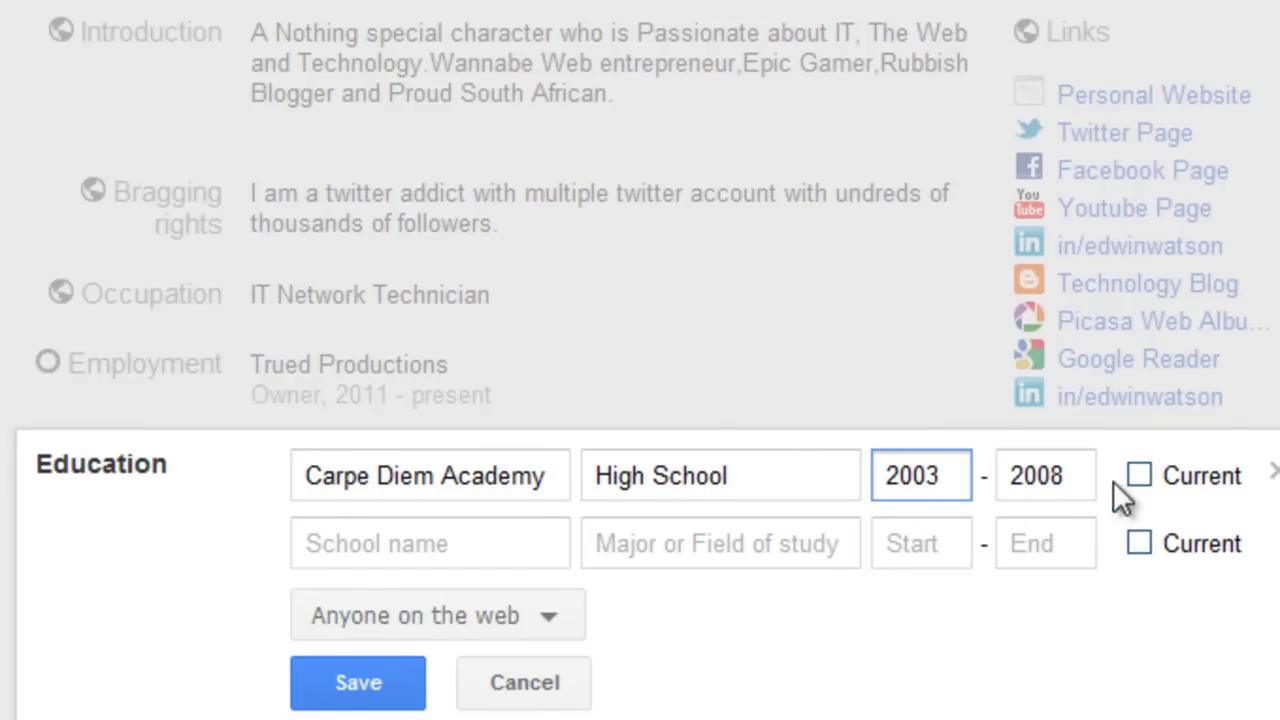
Step: Add Varsity College, IT, 2009–2010, keep education visible to anyone, and save
{"action": "left_click", "coordinate": [350, 547]}
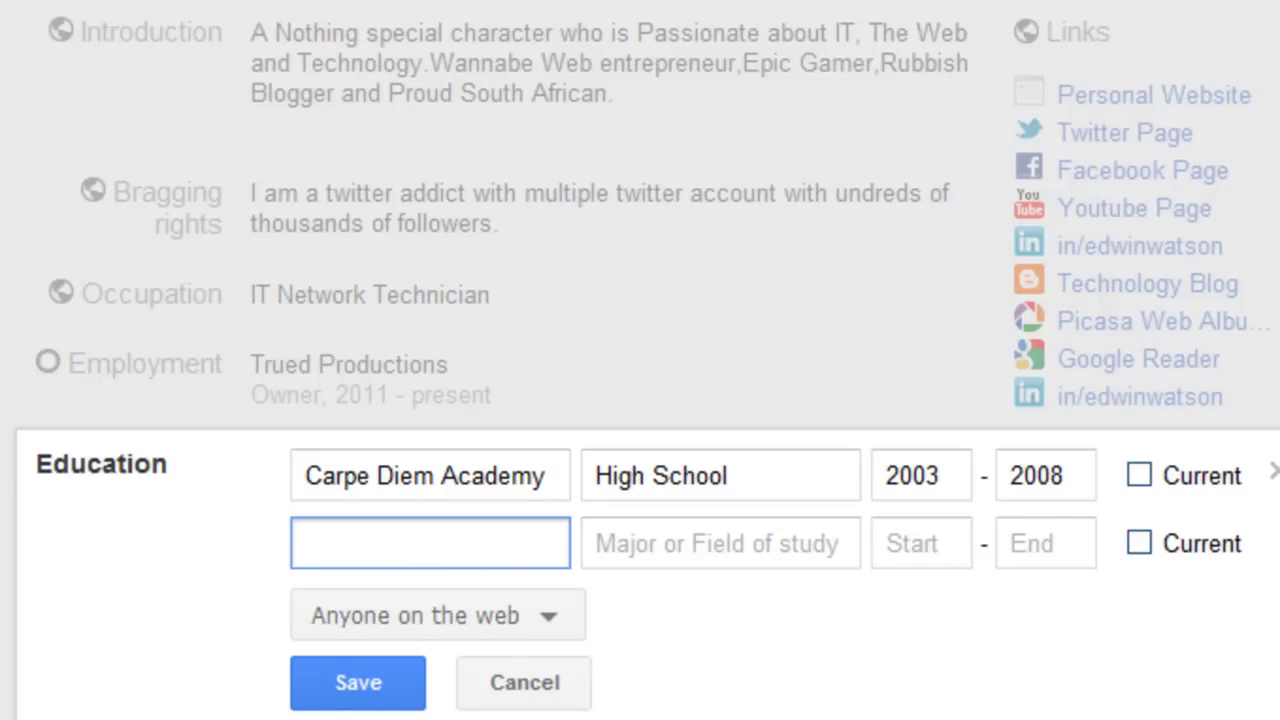
{"action": "scroll", "coordinate": [640, 400], "scroll_direction": "down", "scroll_amount": 3}
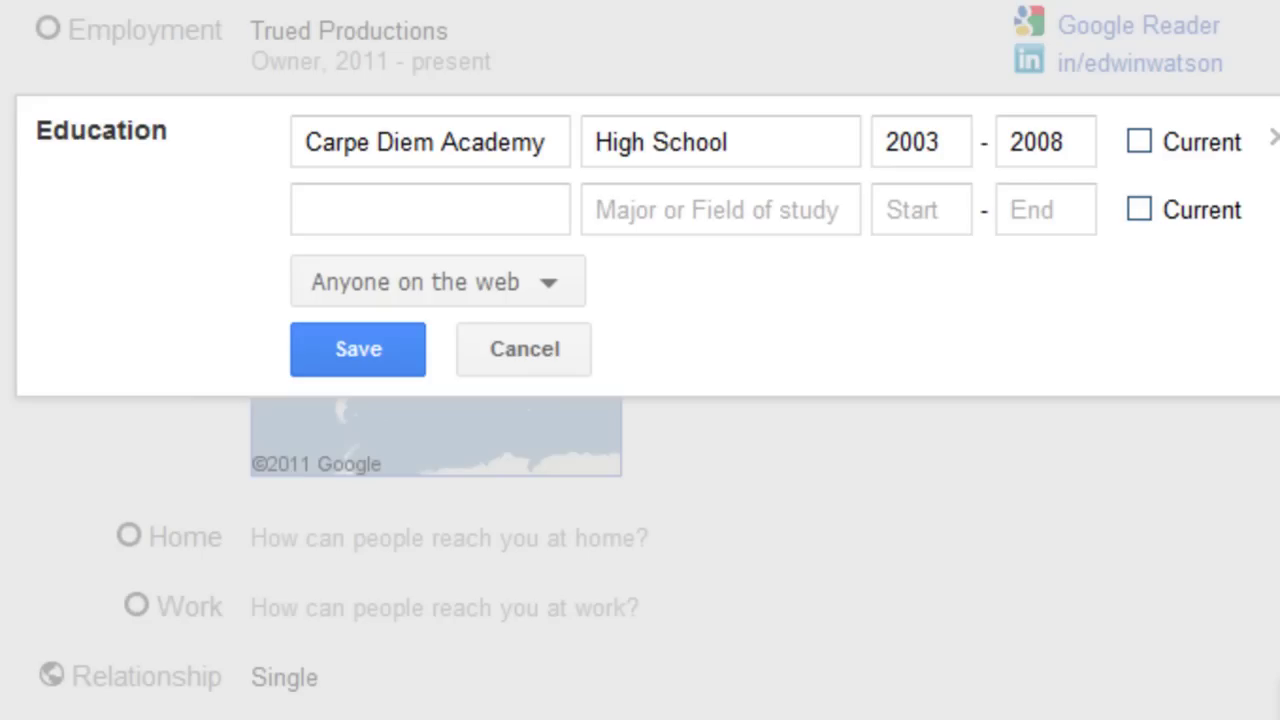
{"action": "left_click", "coordinate": [423, 207]}
{"action": "right_click", "coordinate": [423, 208]}
{"action": "left_click", "coordinate": [560, 408]}
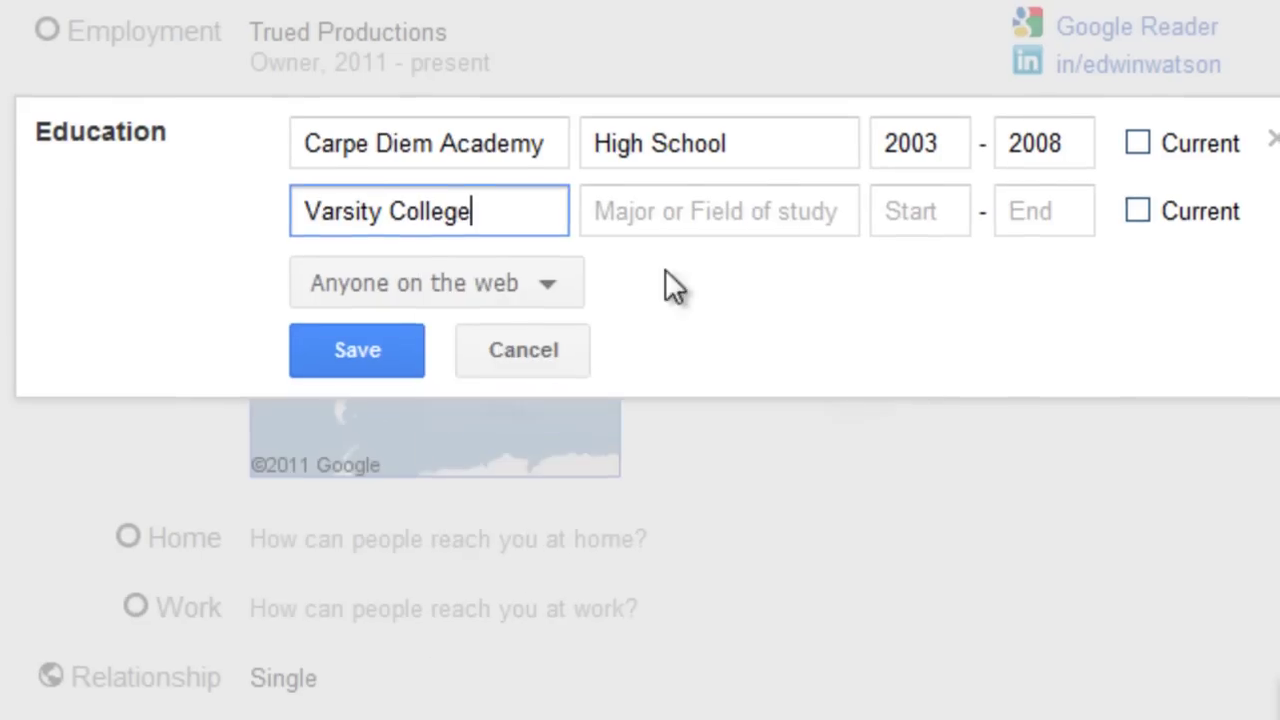
{"action": "left_click", "coordinate": [710, 200]}
{"action": "type", "text": "IT Netowrking"}
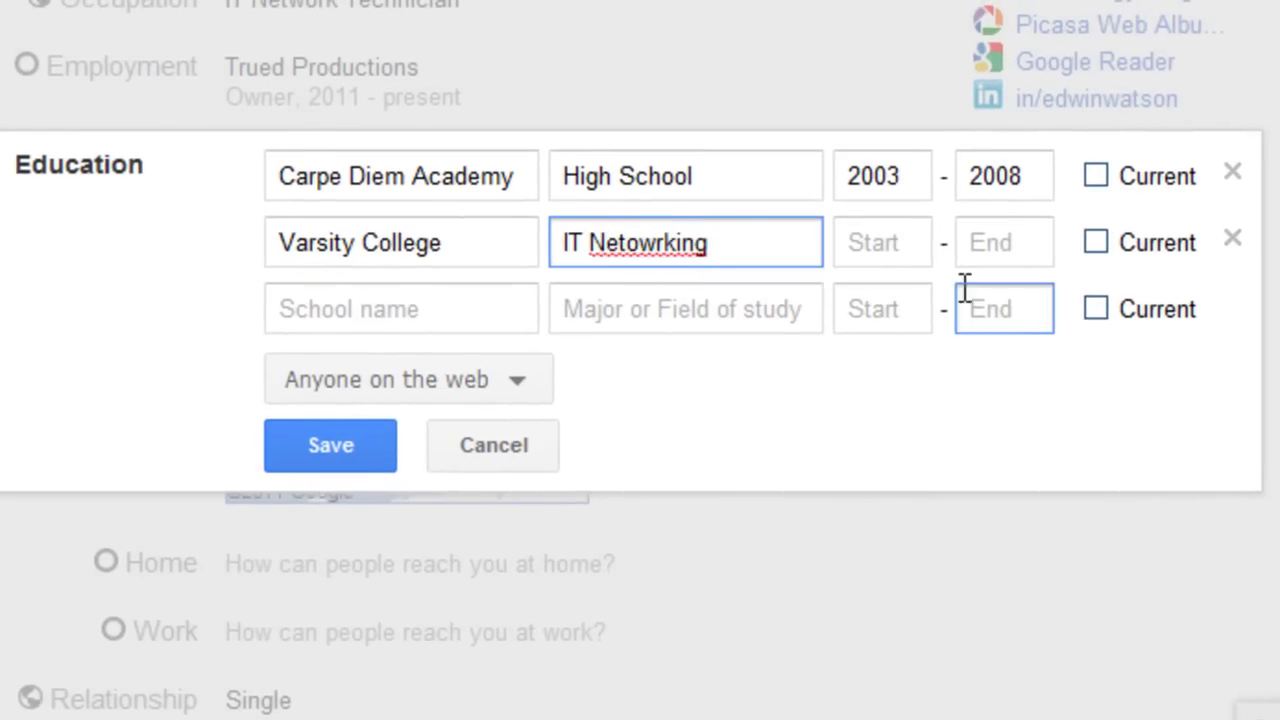
{"action": "key", "text": "Tab"}
{"action": "type", "text": "2009"}
{"action": "key", "text": "Tab"}
{"action": "type", "text": "2010"}
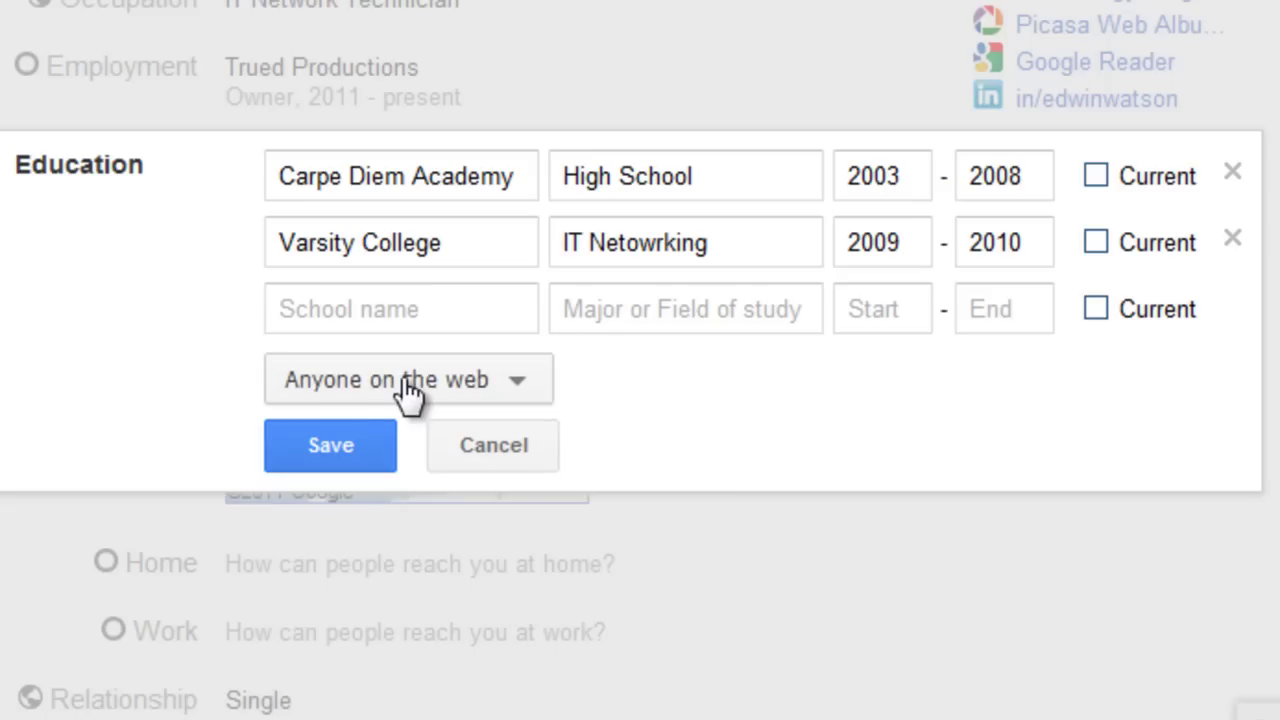
{"action": "left_click", "coordinate": [448, 389]}
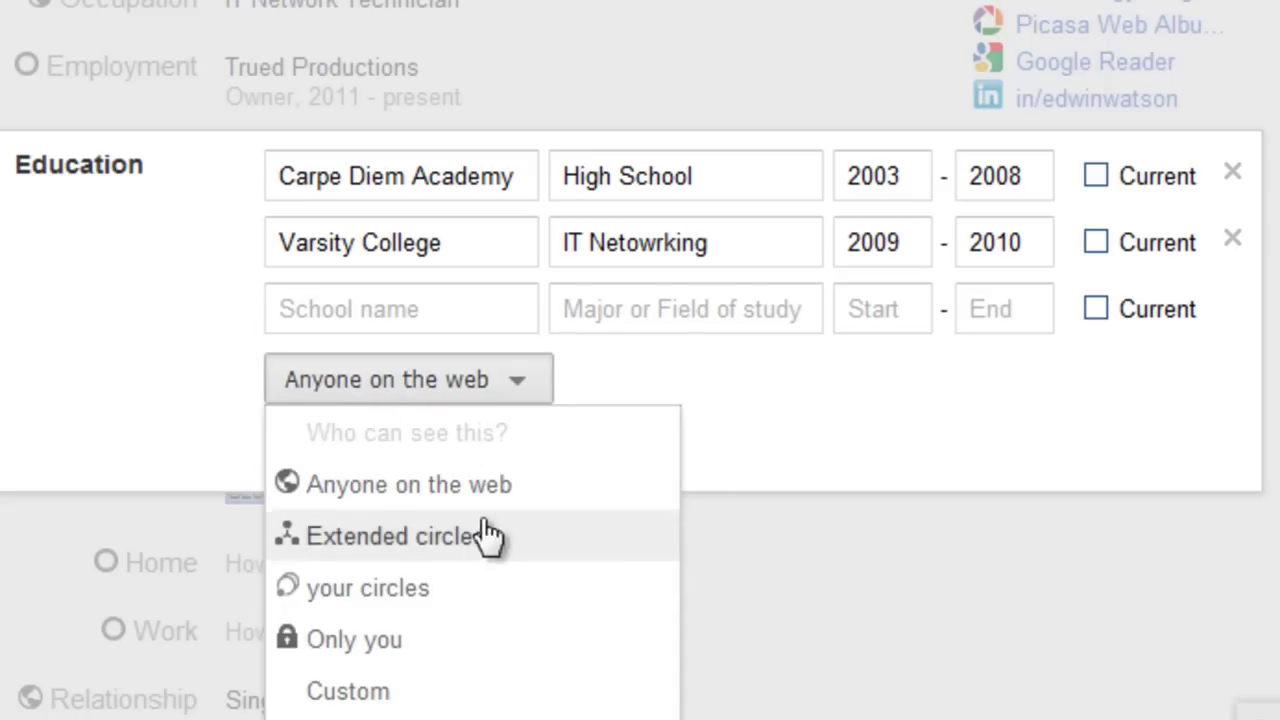
{"action": "left_click", "coordinate": [406, 484]}
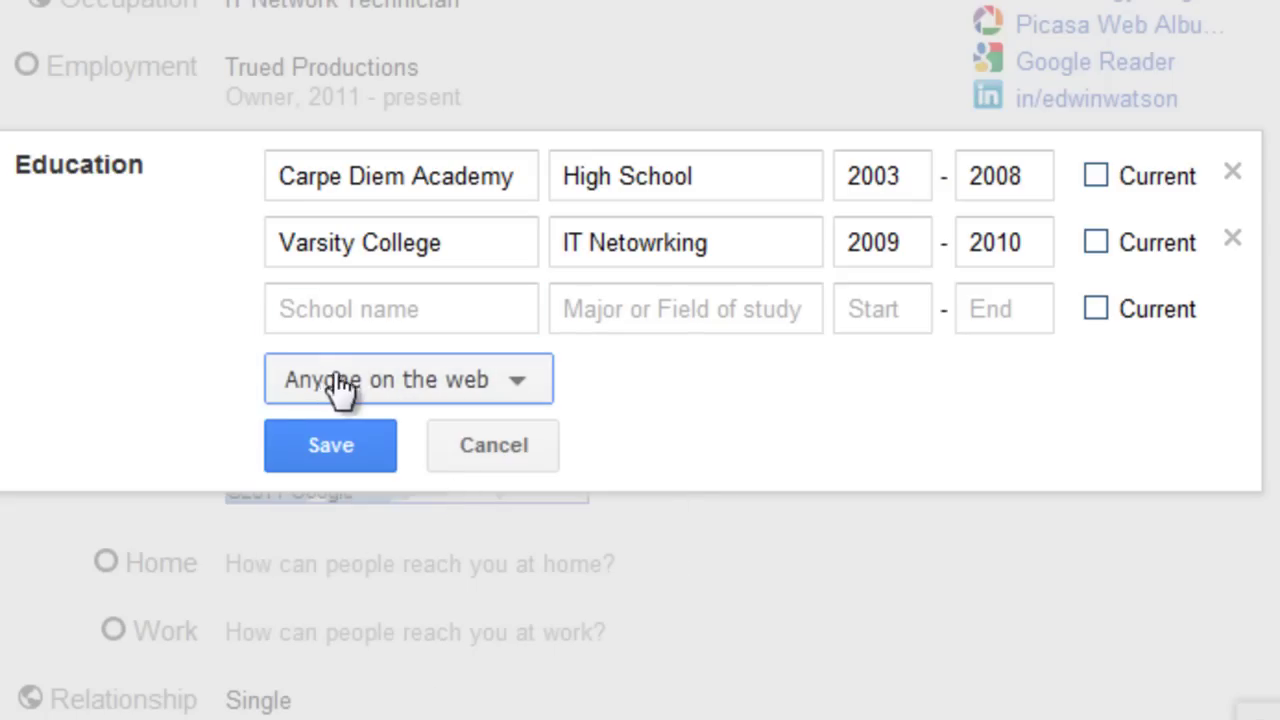
{"action": "left_click", "coordinate": [344, 462]}
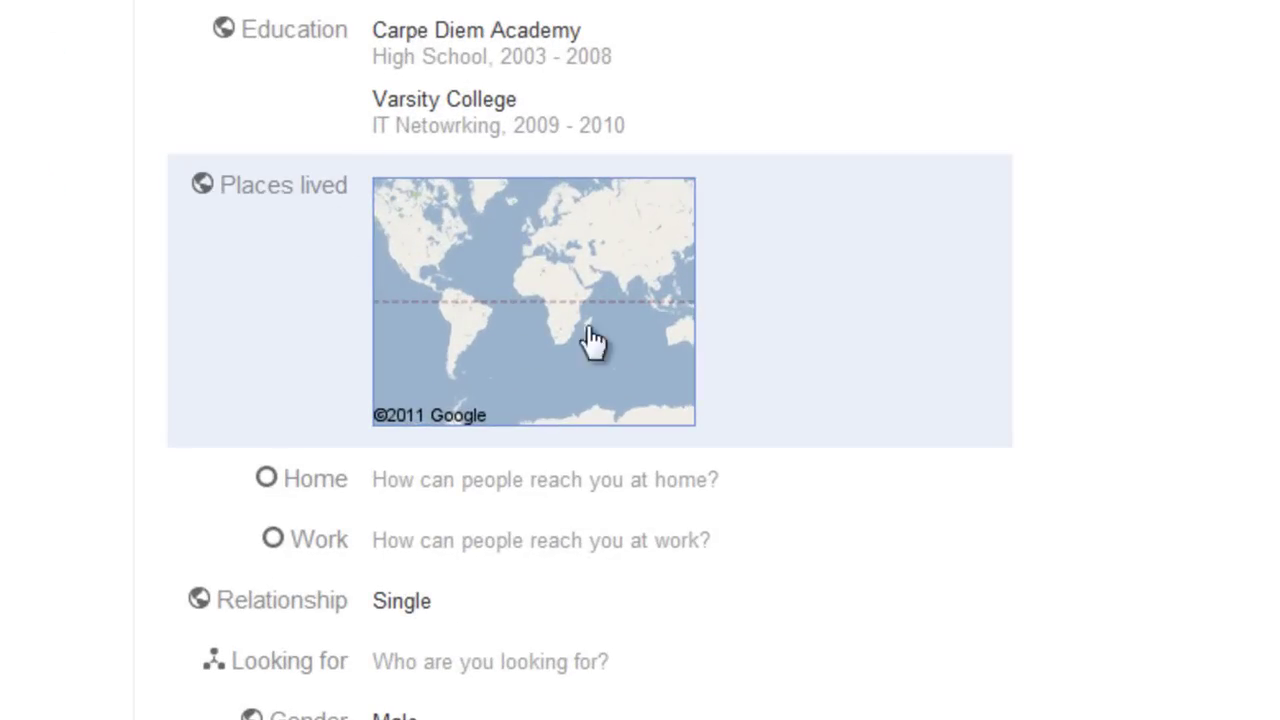
Step: Paste Pretoria, Gauteng as the first place lived
{"action": "left_click", "coordinate": [558, 283]}
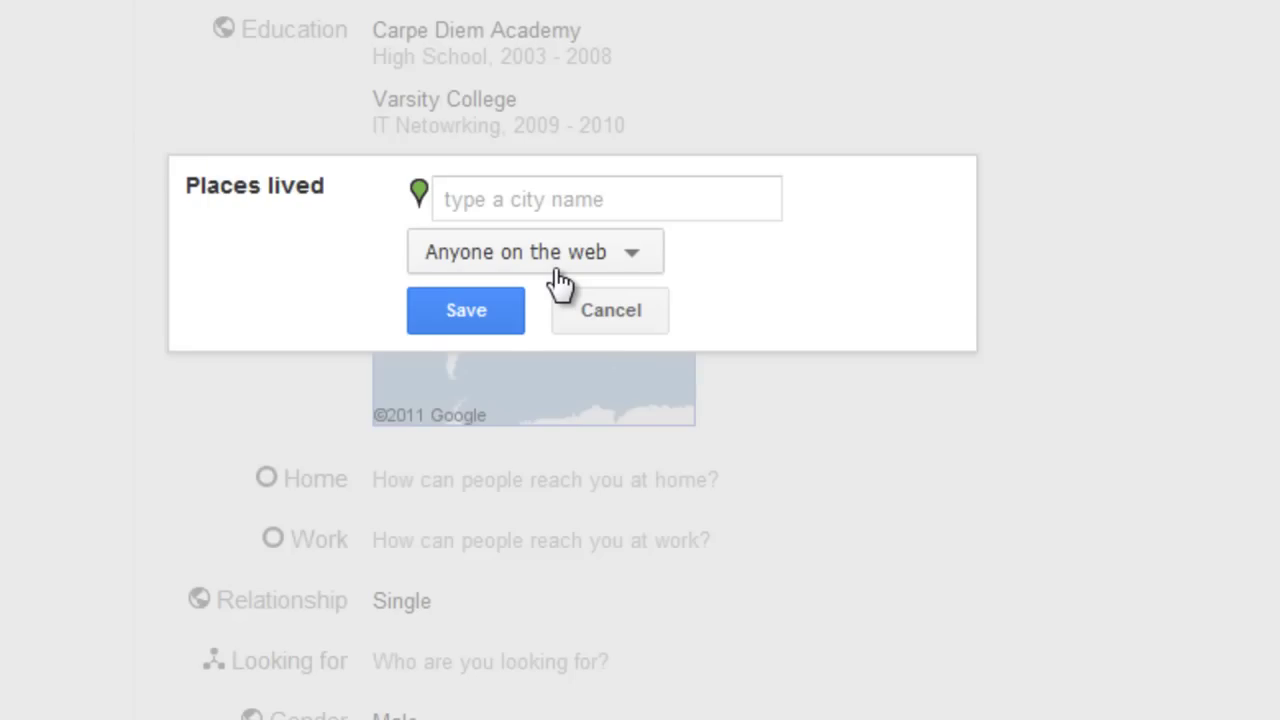
{"action": "left_click", "coordinate": [517, 197]}
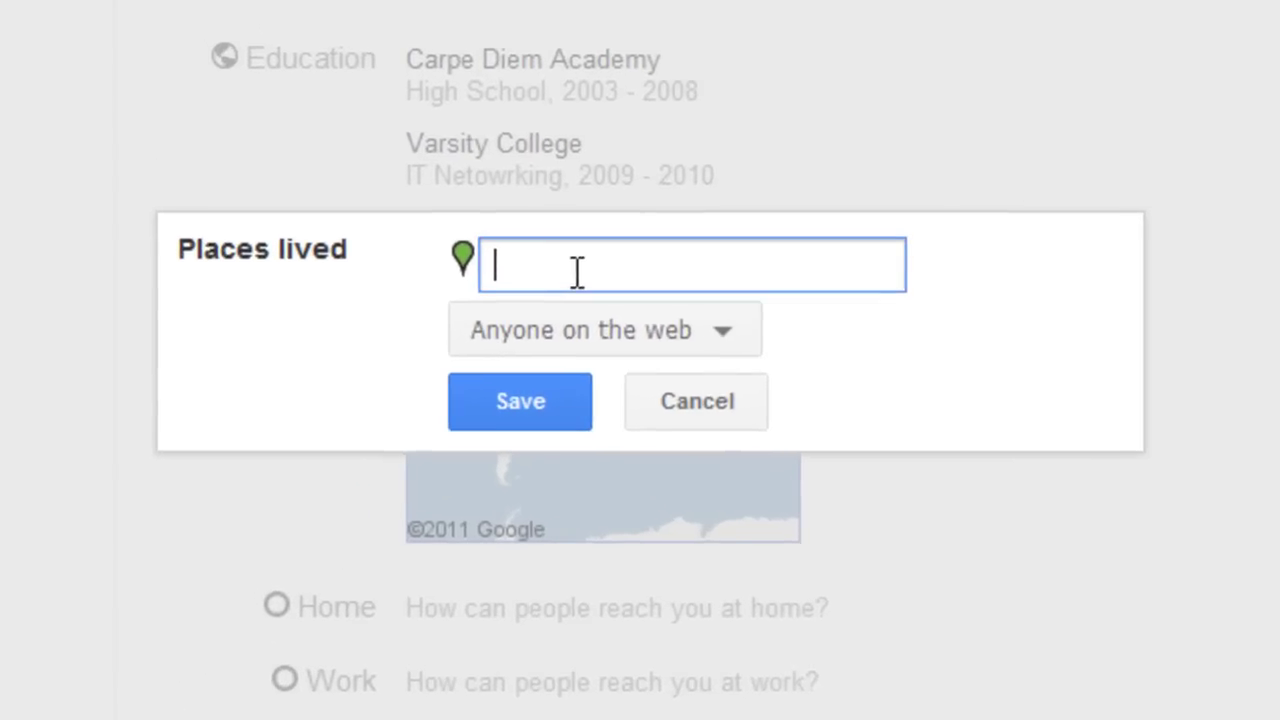
{"action": "right_click", "coordinate": [557, 257]}
{"action": "left_click", "coordinate": [713, 484]}
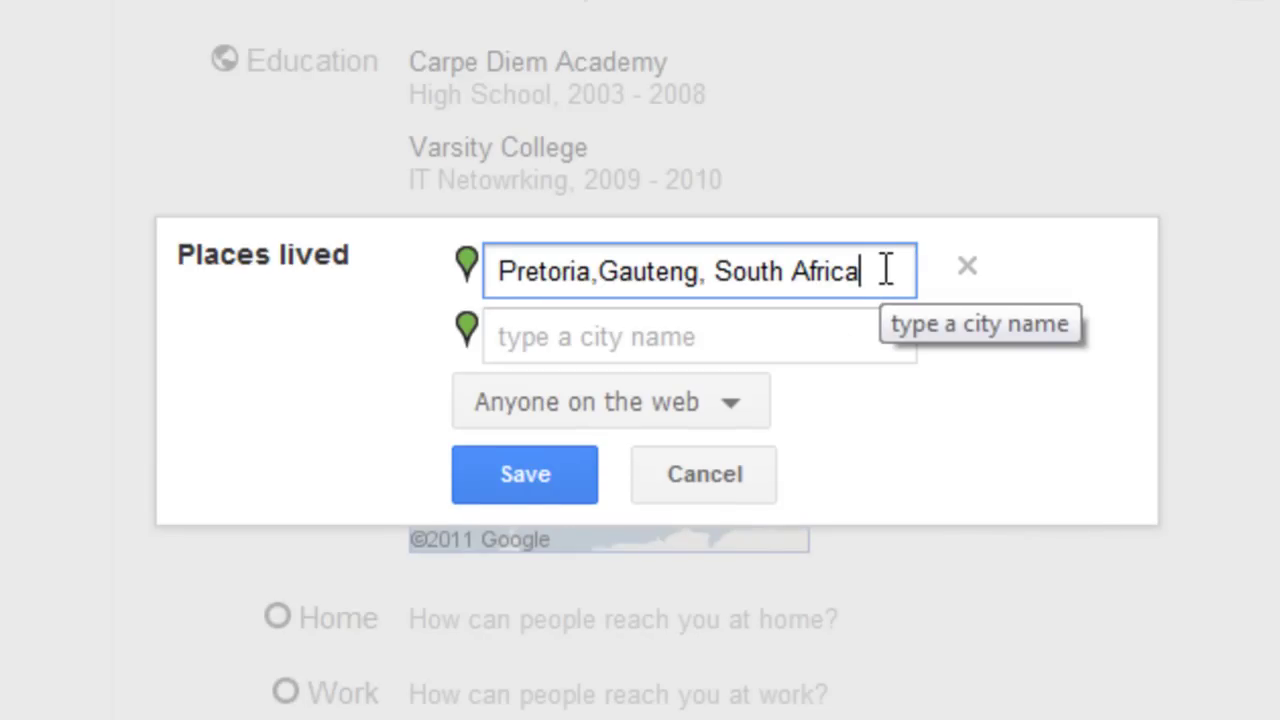
{"action": "left_click_drag", "start_coordinate": [885, 271], "coordinate": [491, 277]}
Step: Add hillcrest, Kwazulu natal as a second place, keep it public, and save
{"action": "left_click", "coordinate": [523, 331]}
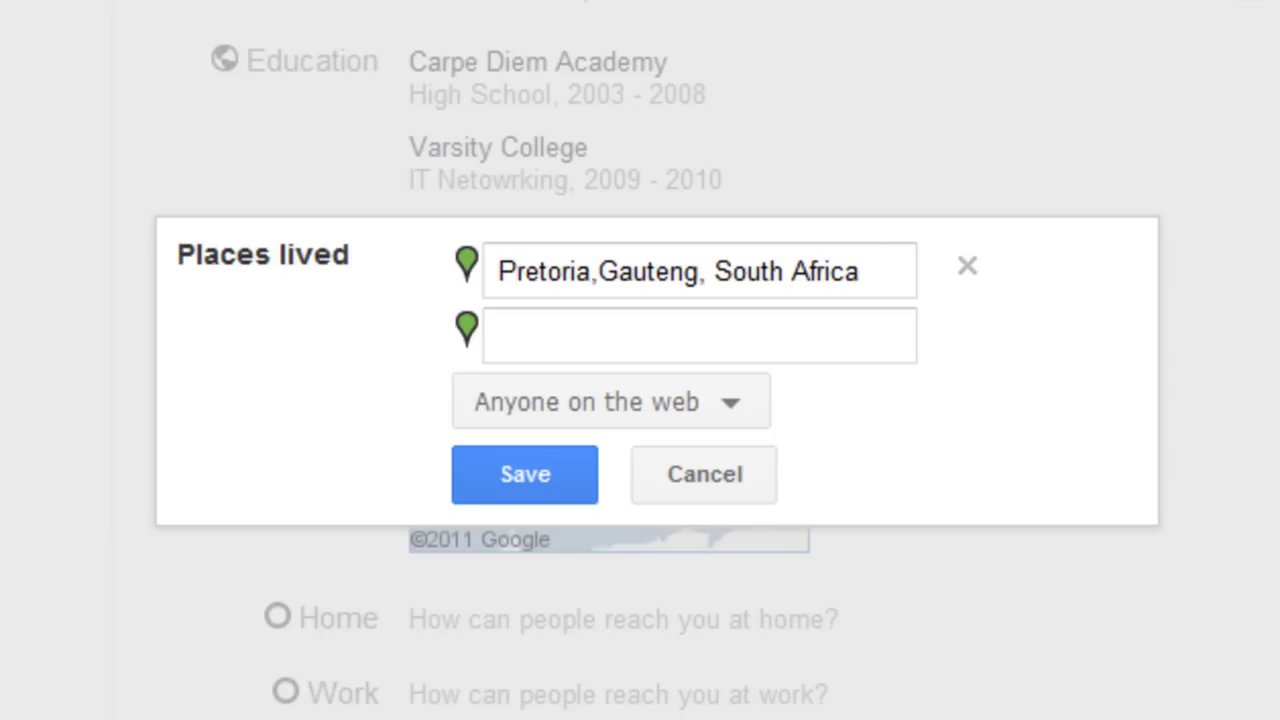
{"action": "left_click", "coordinate": [551, 346]}
{"action": "right_click", "coordinate": [551, 346]}
{"action": "left_click", "coordinate": [670, 562]}
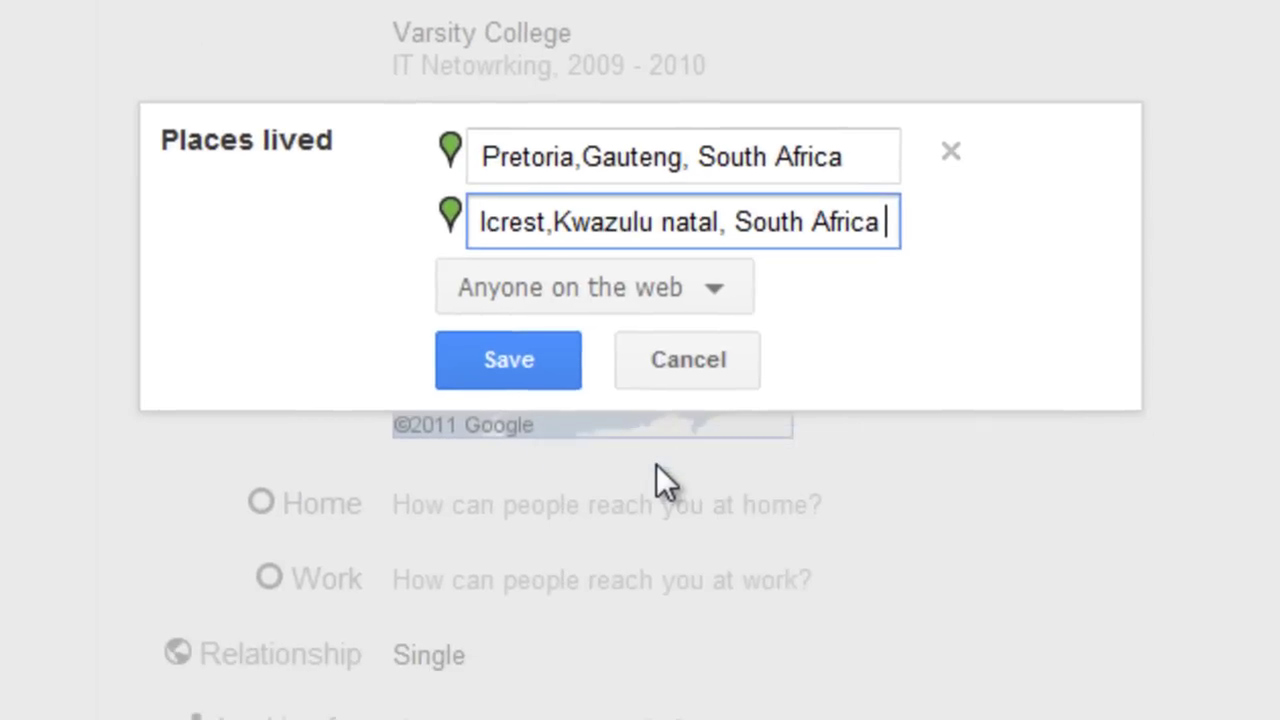
{"action": "left_click", "coordinate": [714, 304]}
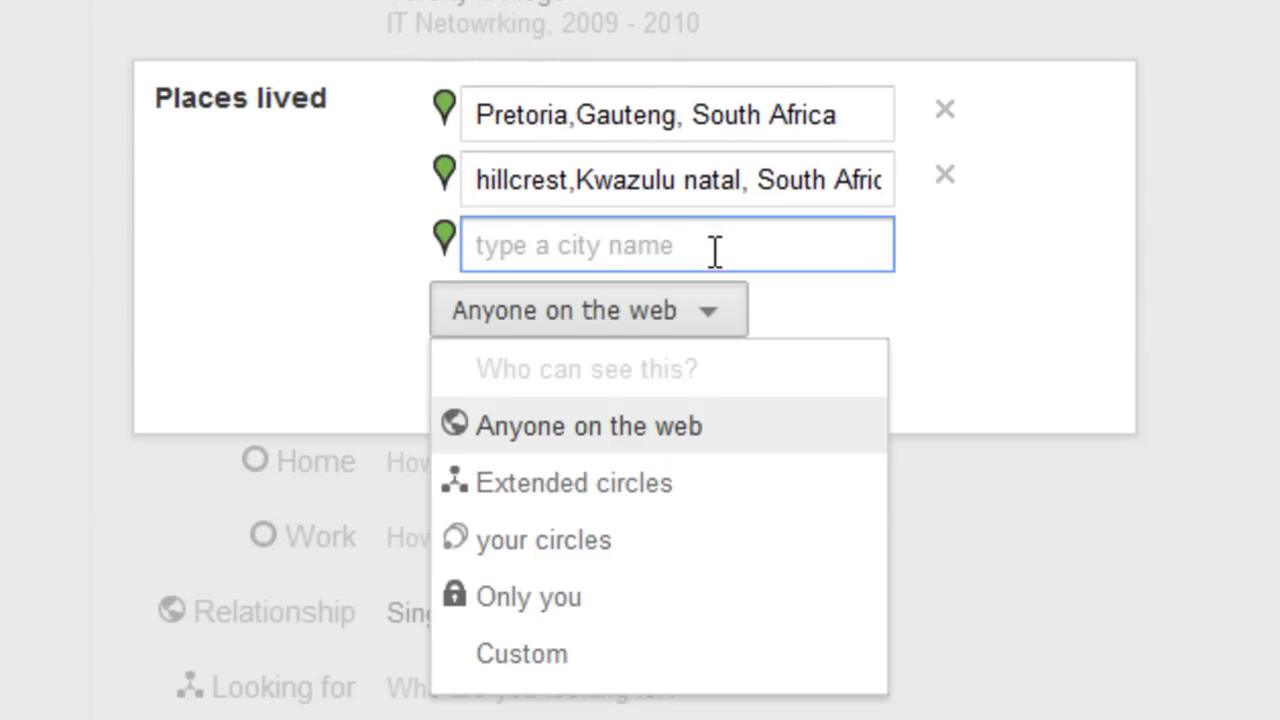
{"action": "left_click", "coordinate": [945, 307]}
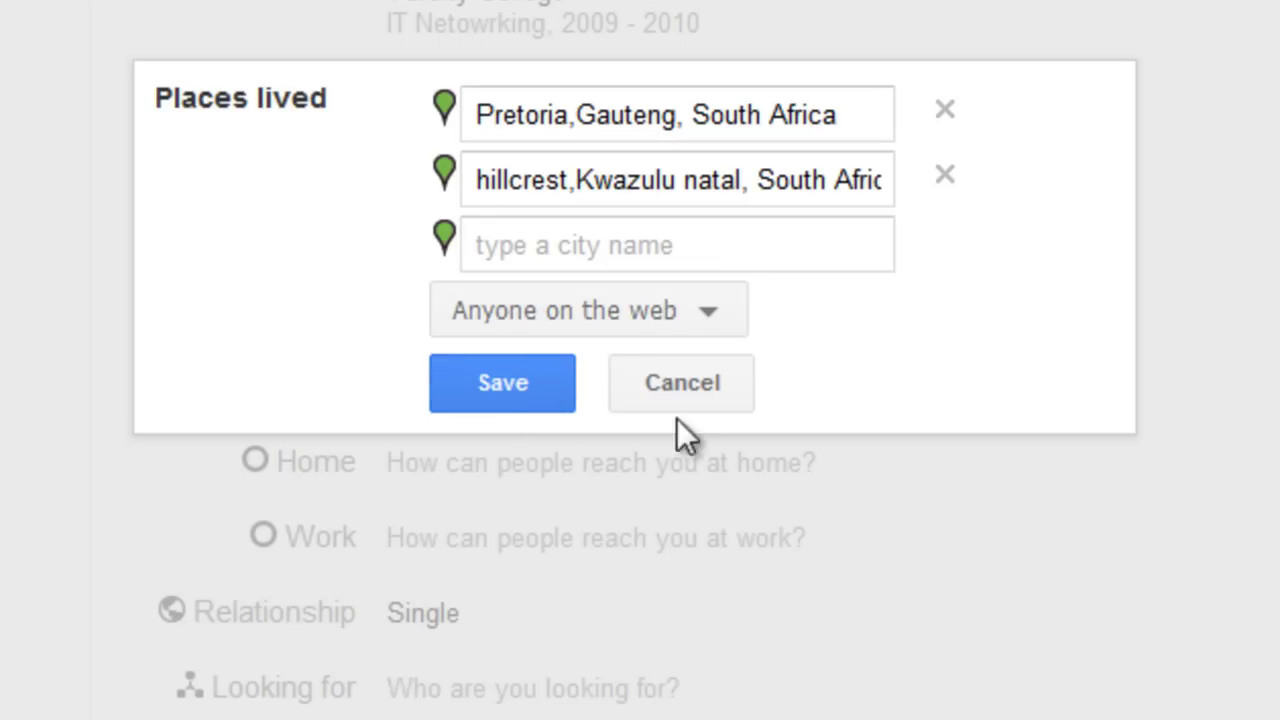
{"action": "left_click", "coordinate": [508, 390]}
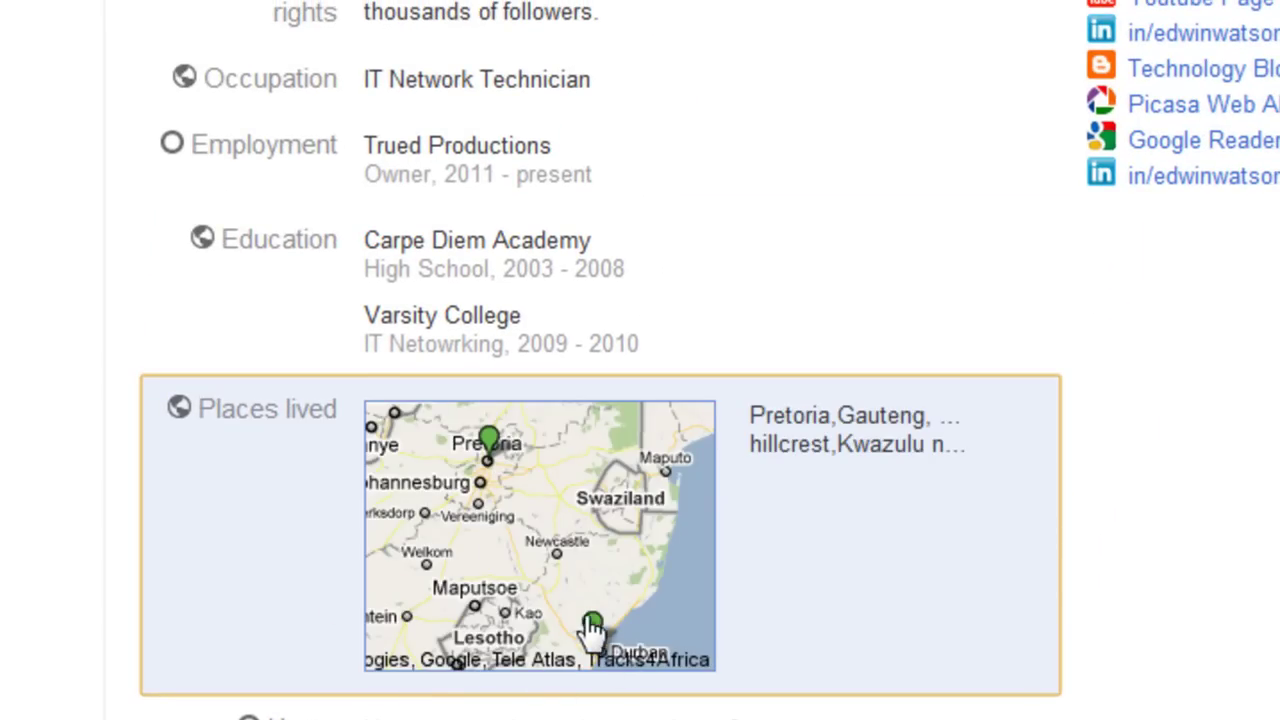
Step: Add a home contact entry of type Phone with the phone number
{"action": "scroll", "coordinate": [600, 440], "scroll_direction": "down", "scroll_amount": 2}
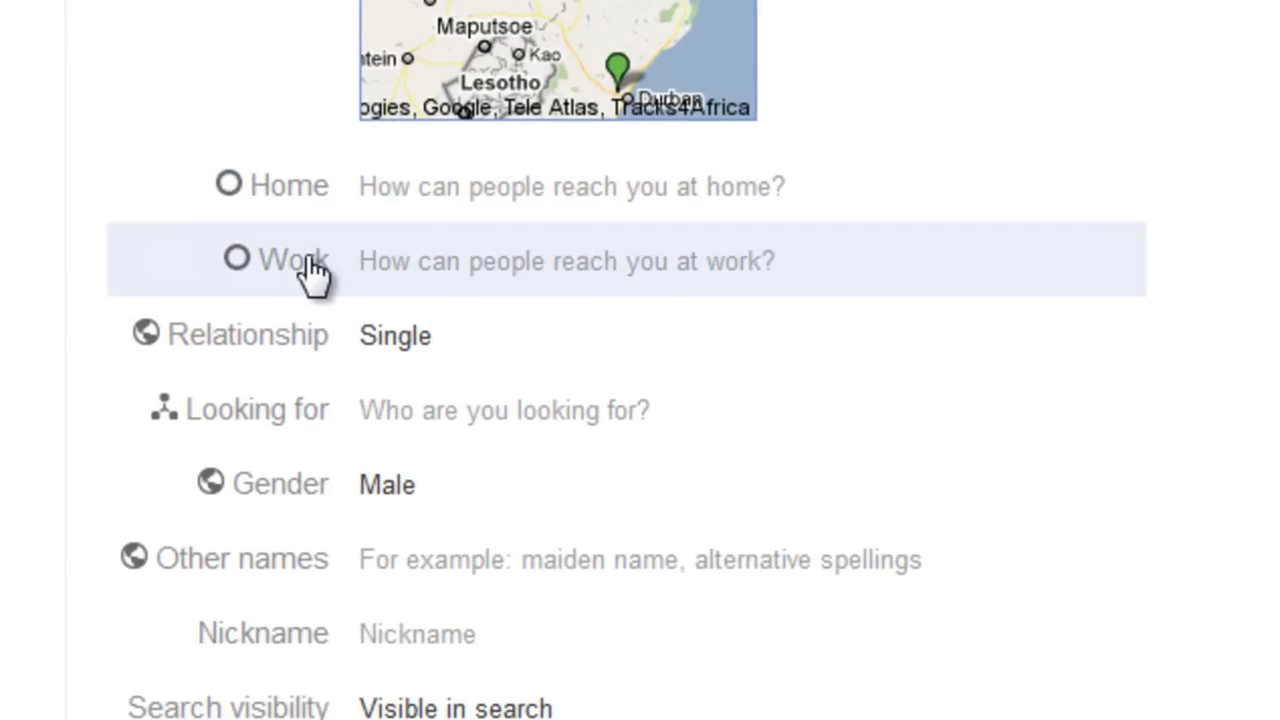
{"action": "left_click", "coordinate": [689, 190]}
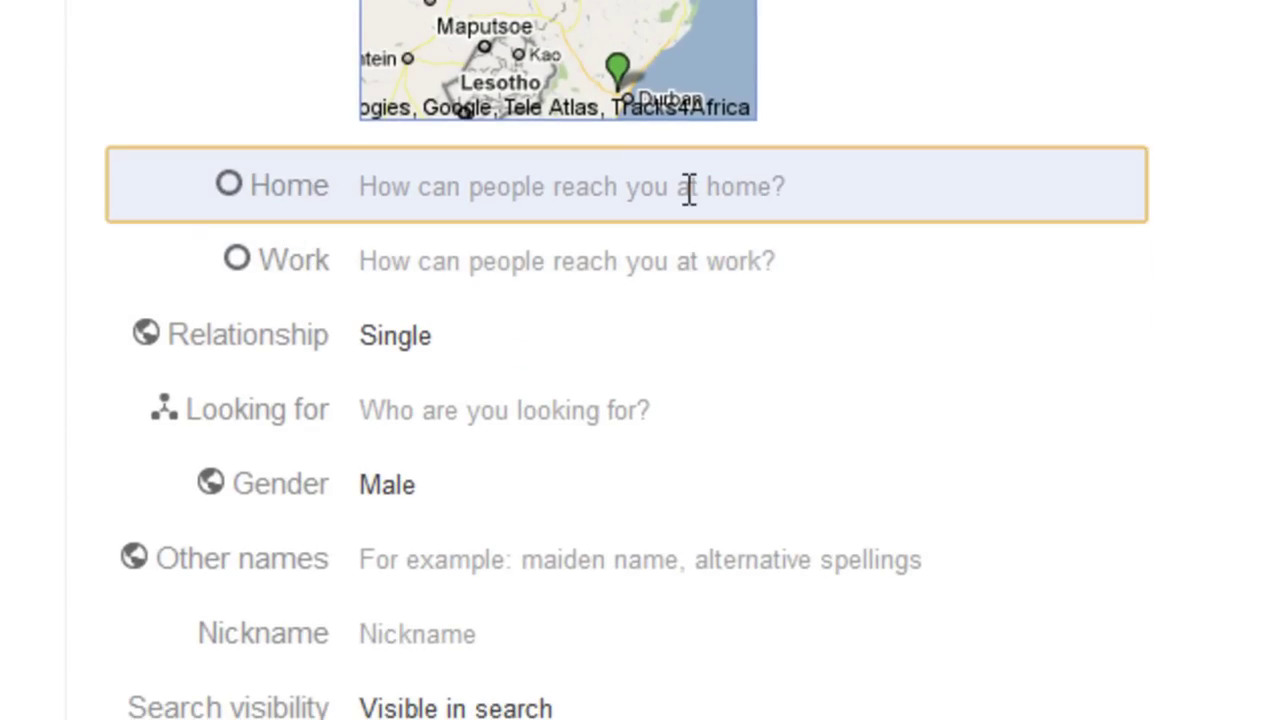
{"action": "left_click", "coordinate": [592, 203]}
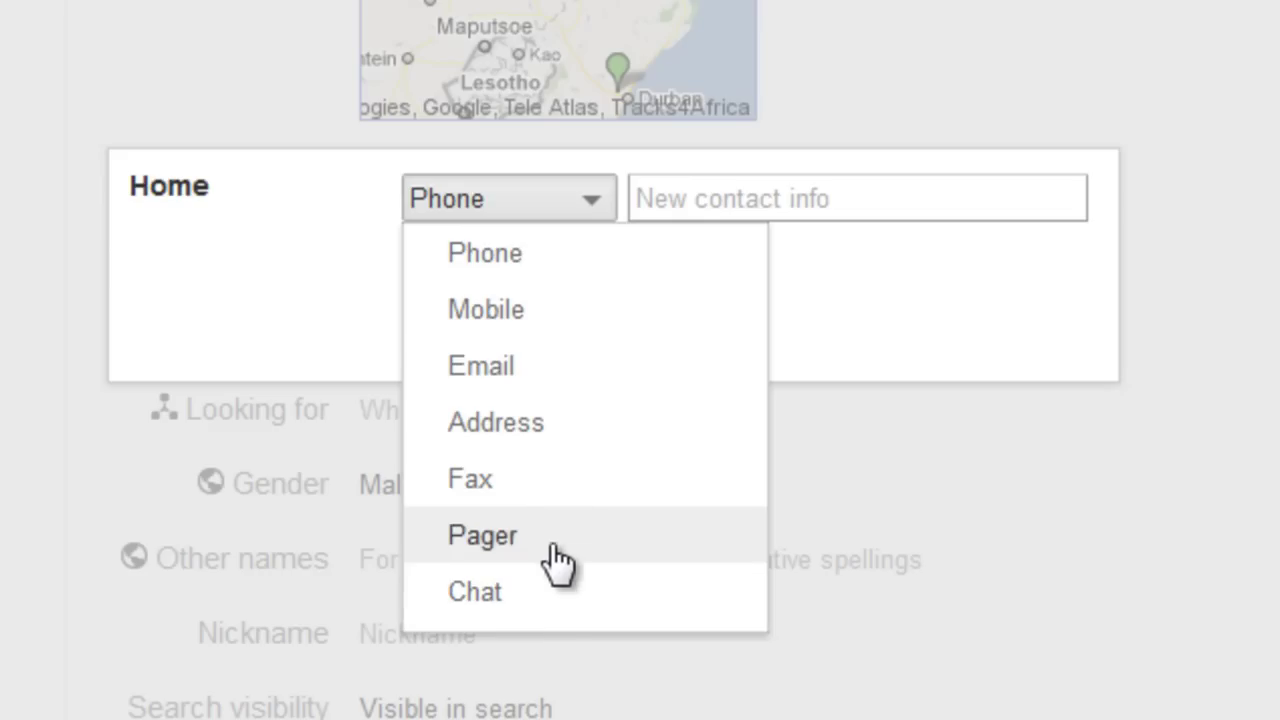
{"action": "left_click", "coordinate": [770, 198]}
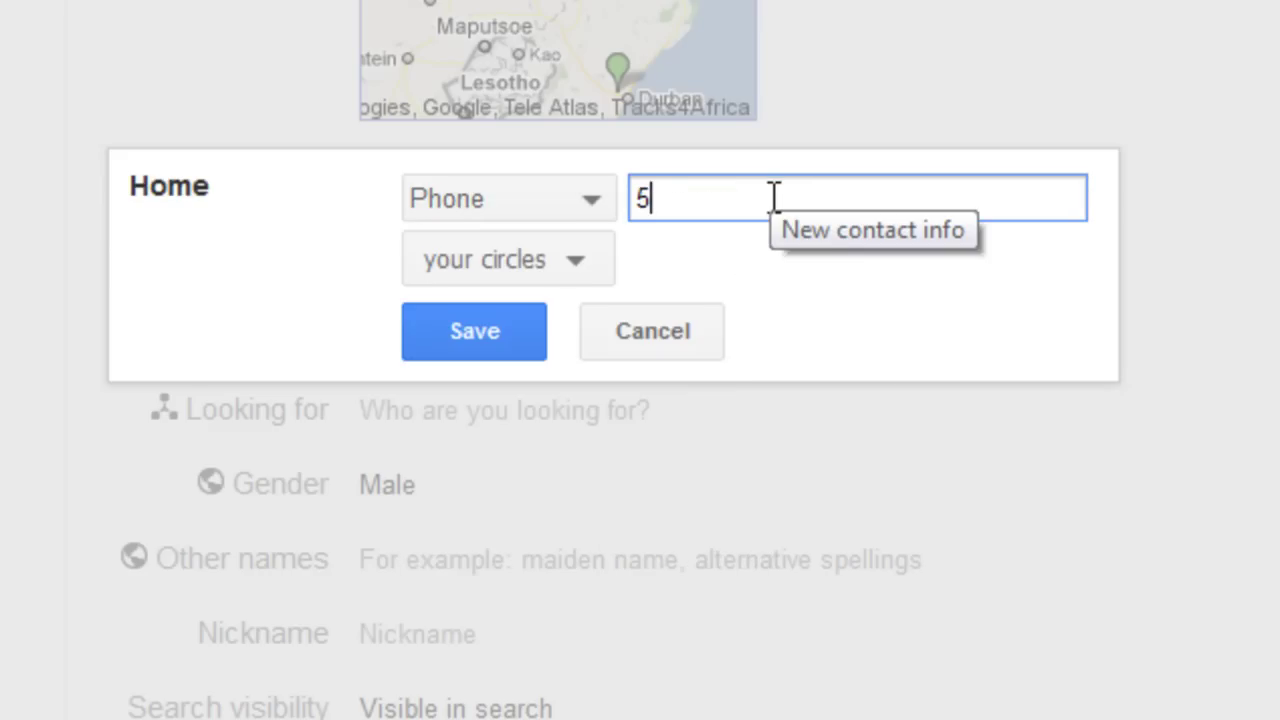
{"action": "type", "text": "555555"}
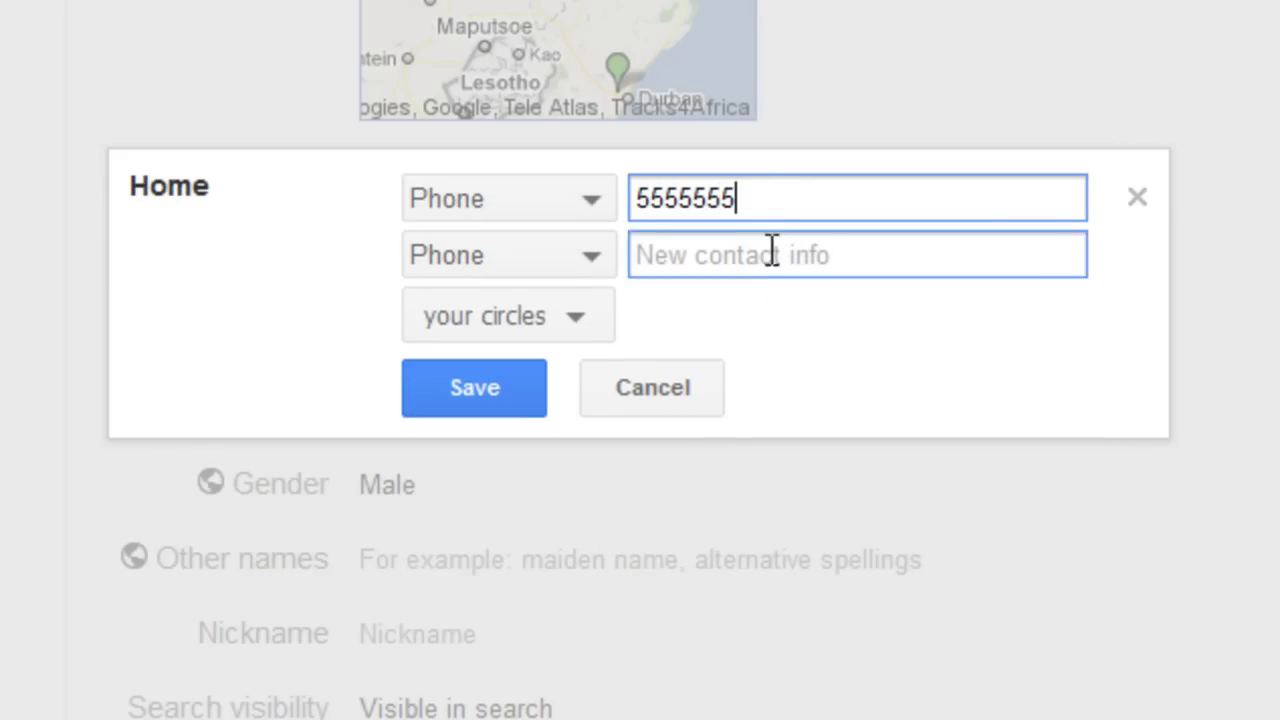
Step: Change the second home contact entry's type to Email
{"action": "left_click", "coordinate": [557, 262]}
{"action": "left_click", "coordinate": [571, 380]}
{"action": "left_click", "coordinate": [678, 255]}
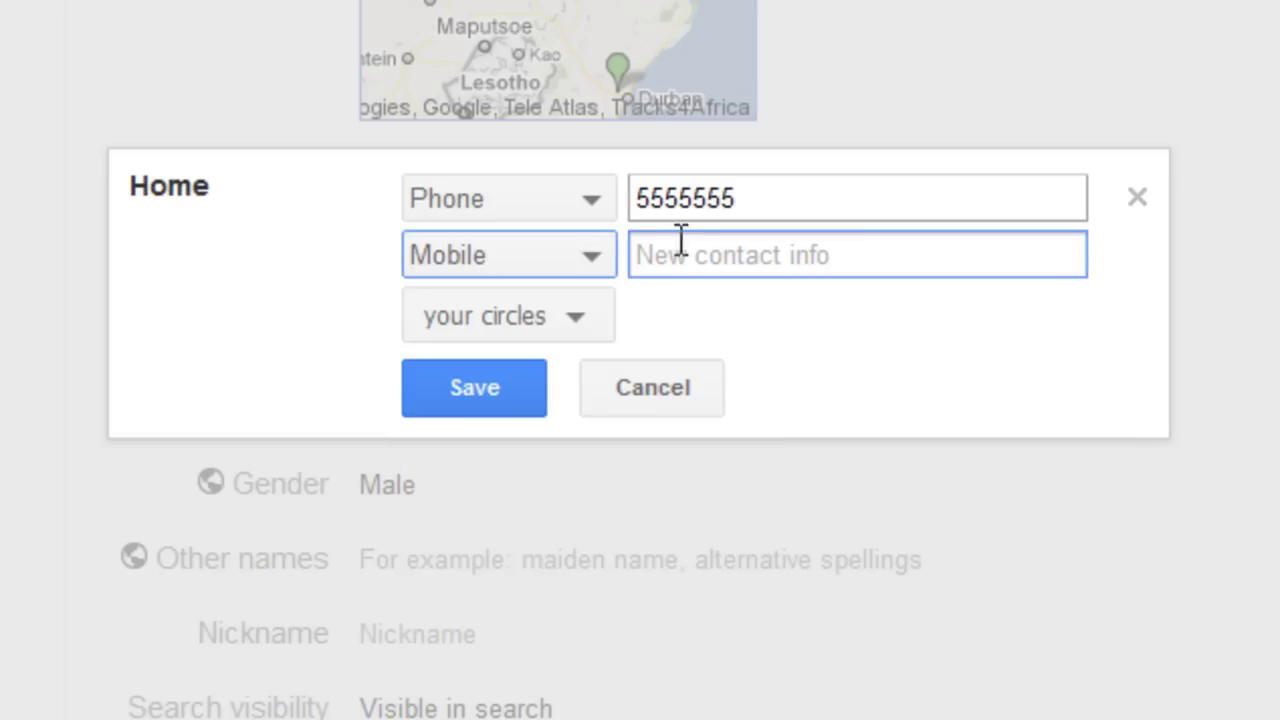
{"action": "left_click", "coordinate": [594, 262]}
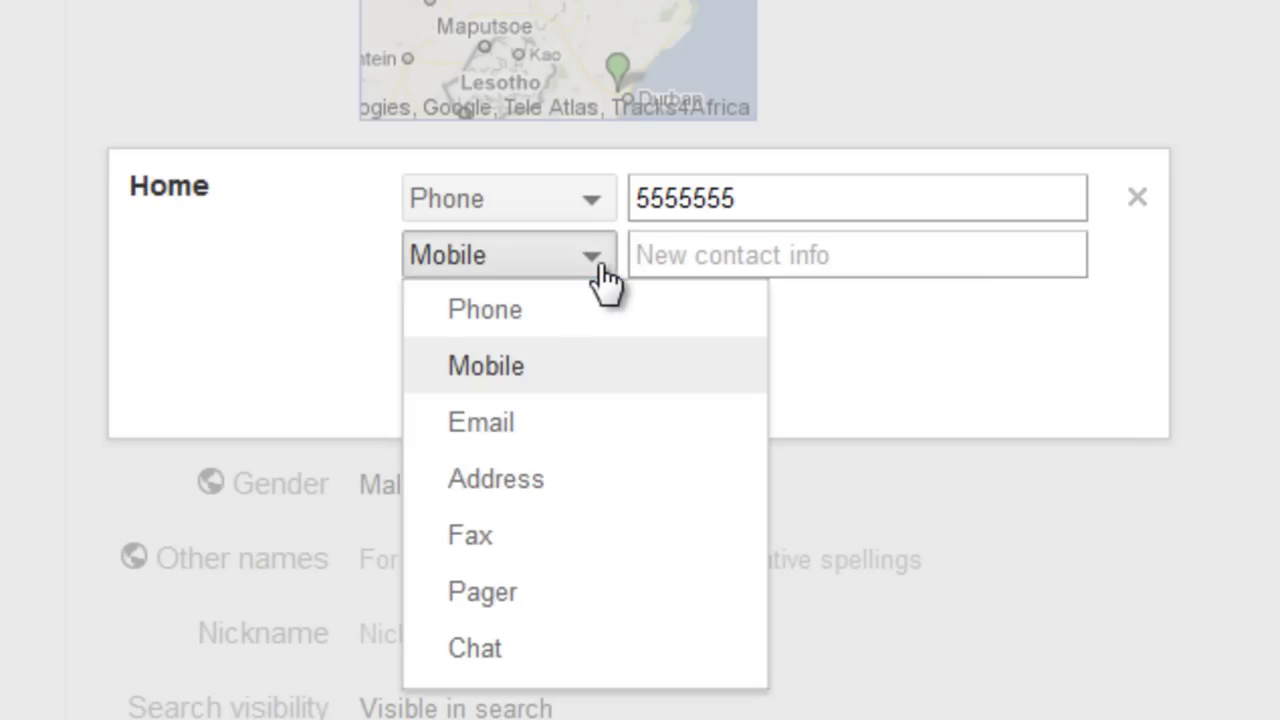
{"action": "left_click", "coordinate": [565, 435]}
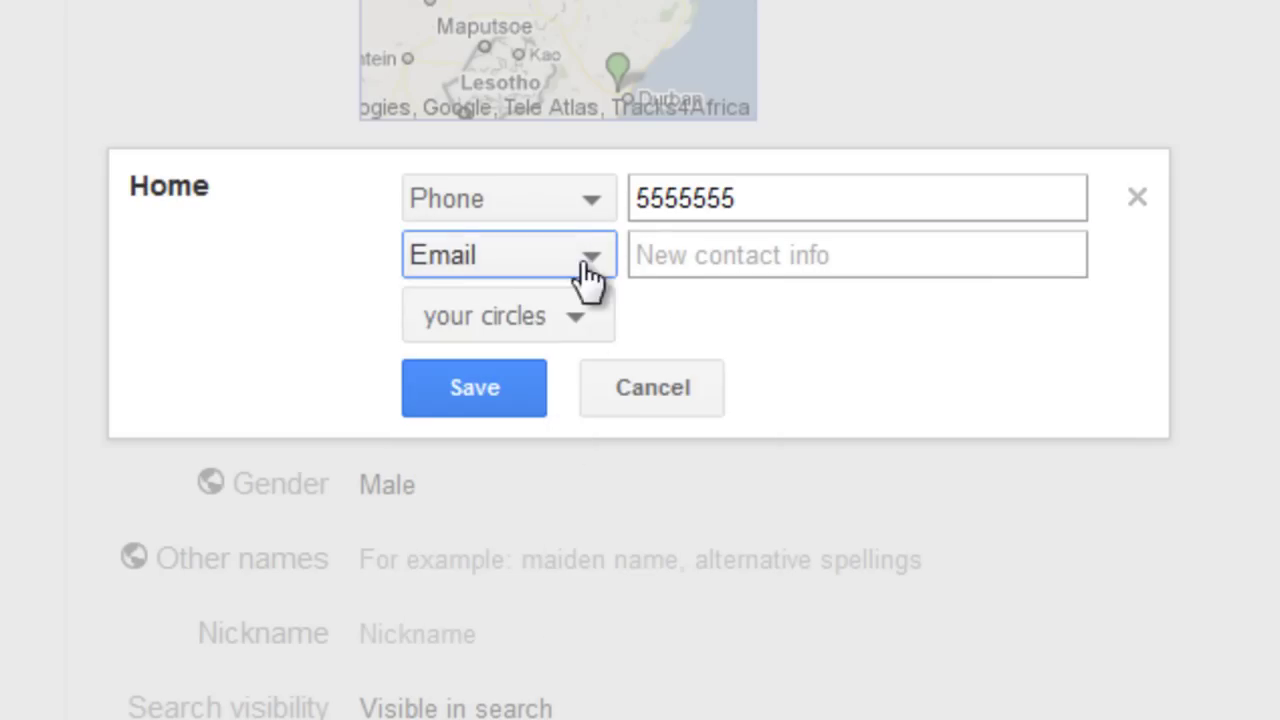
Step: Share the home contact info with your circles and save it
{"action": "left_click", "coordinate": [512, 345]}
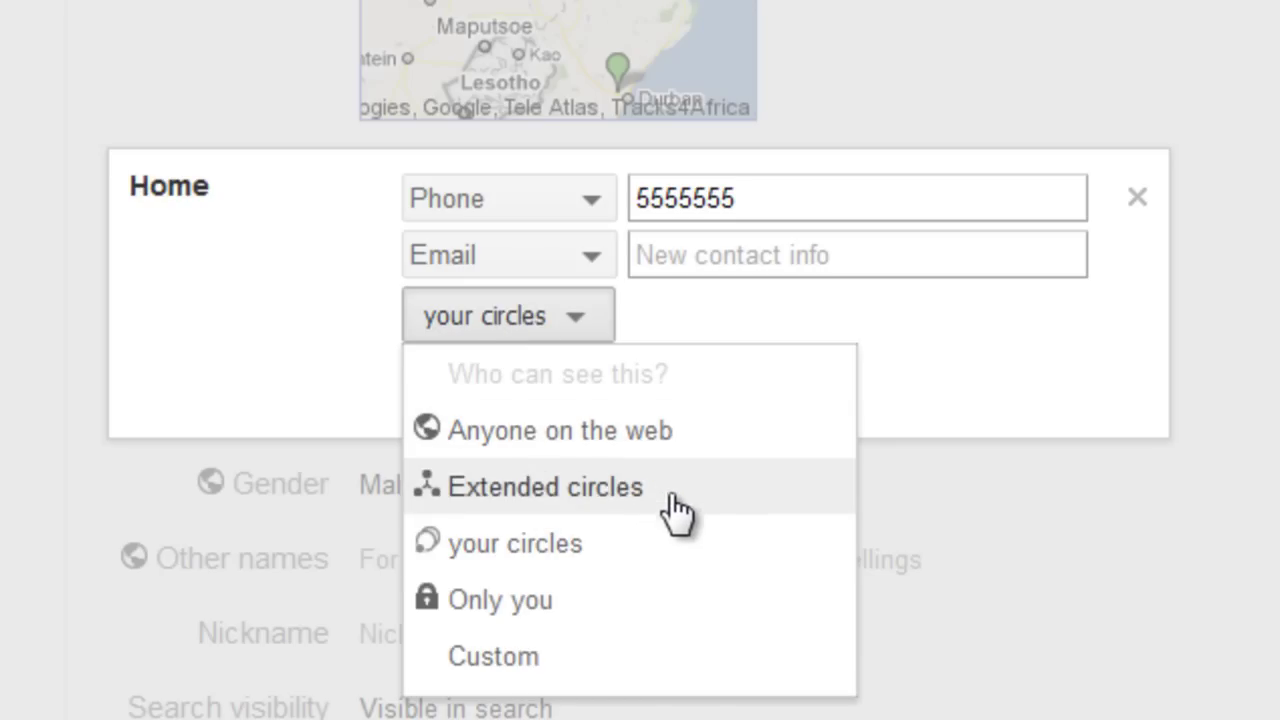
{"action": "left_click", "coordinate": [624, 555]}
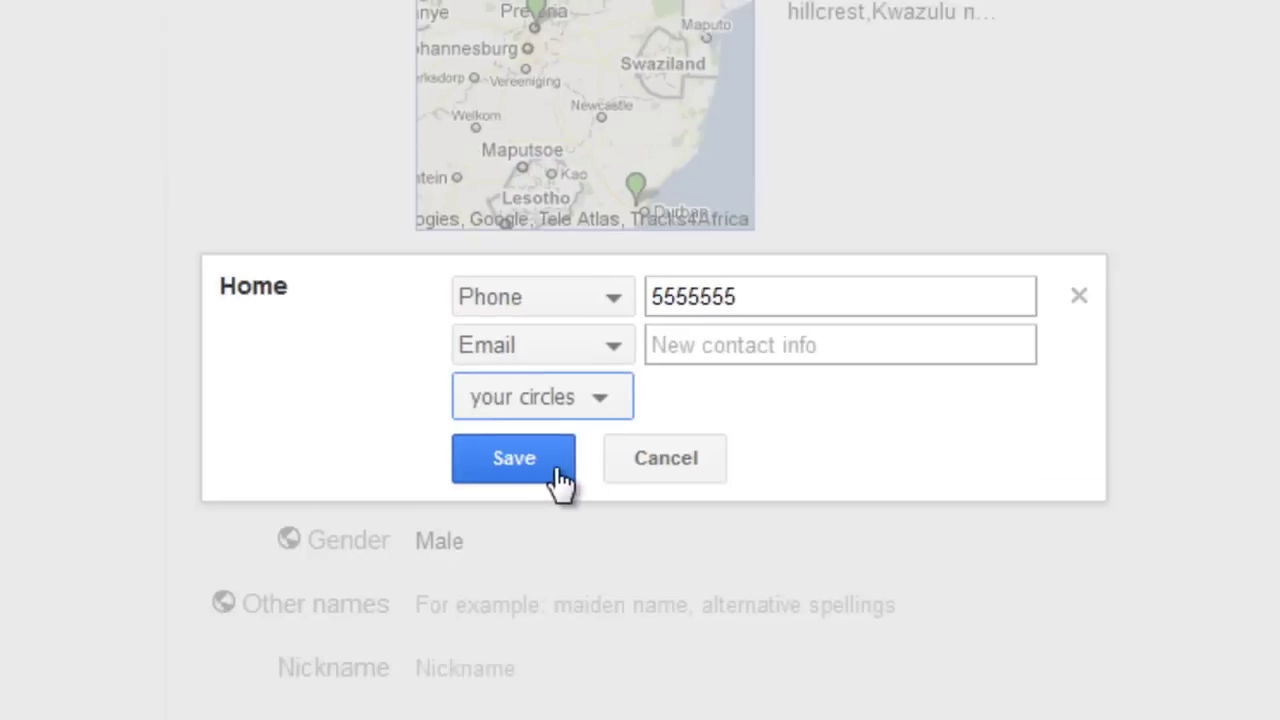
{"action": "left_click", "coordinate": [557, 470]}
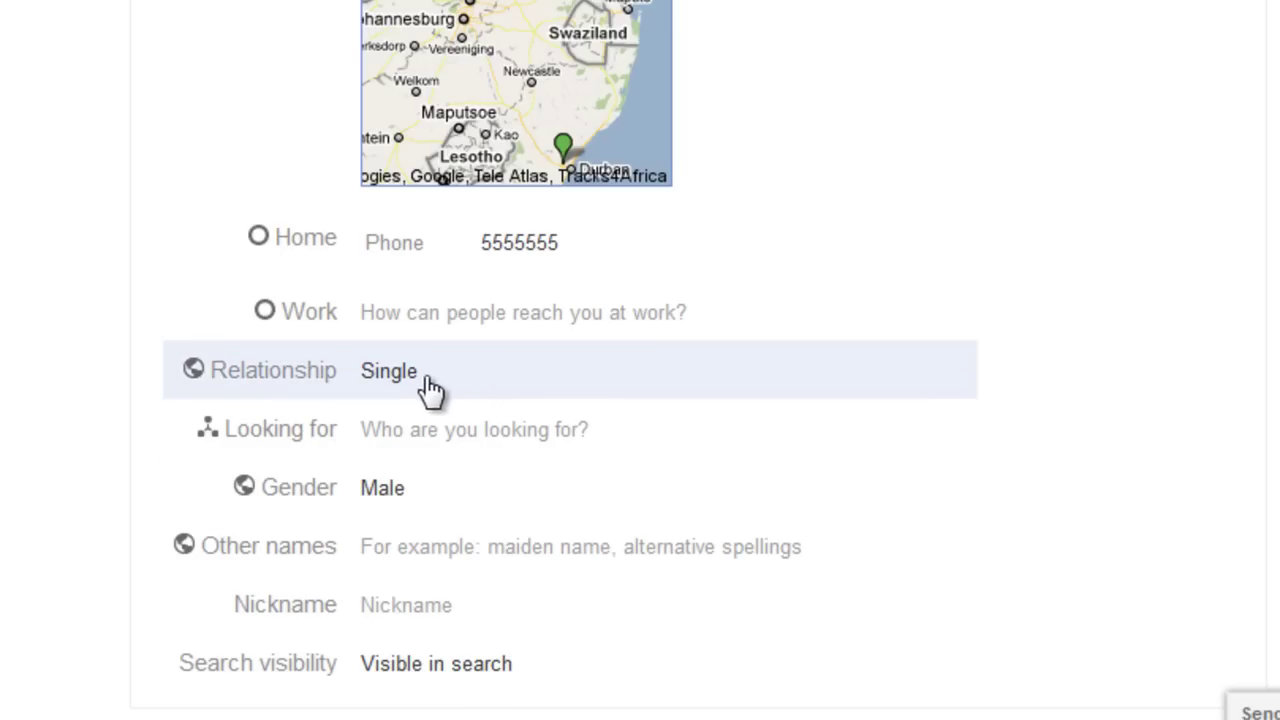
Step: Keep relationship as Single, switch its audience to Custom without Public, and save
{"action": "left_click", "coordinate": [423, 380]}
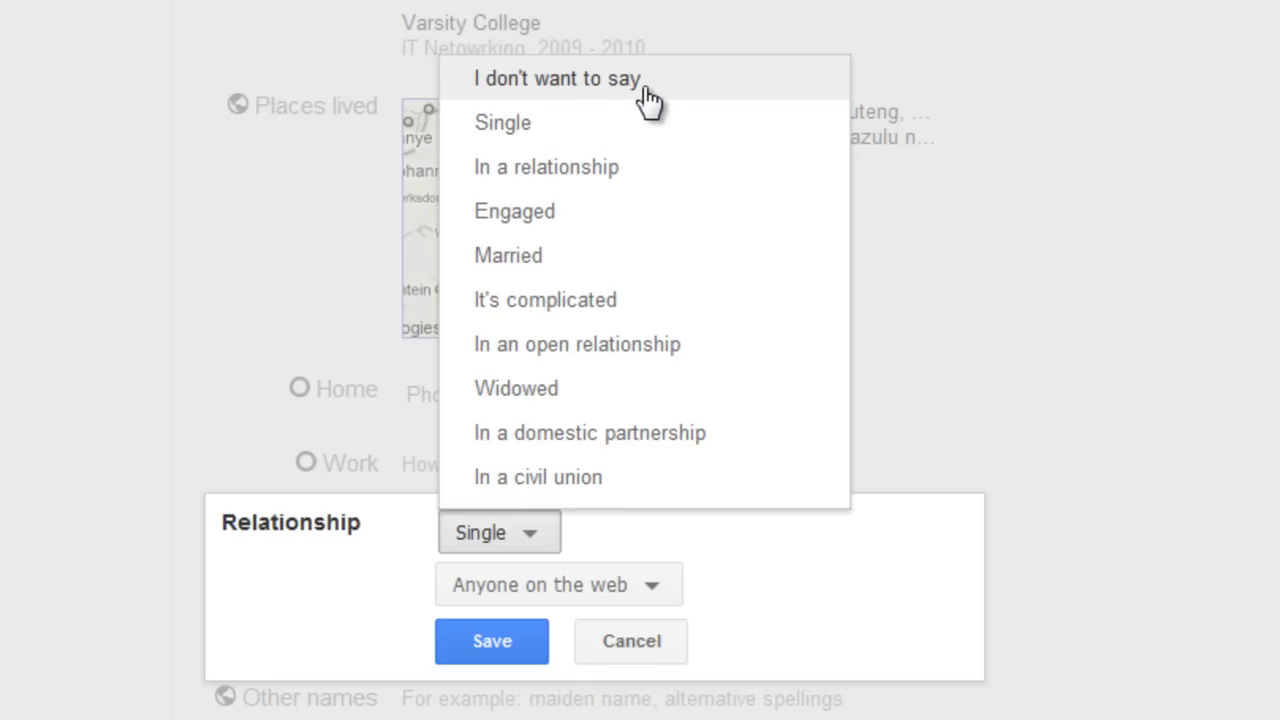
{"action": "left_click", "coordinate": [571, 125]}
{"action": "left_click", "coordinate": [557, 595]}
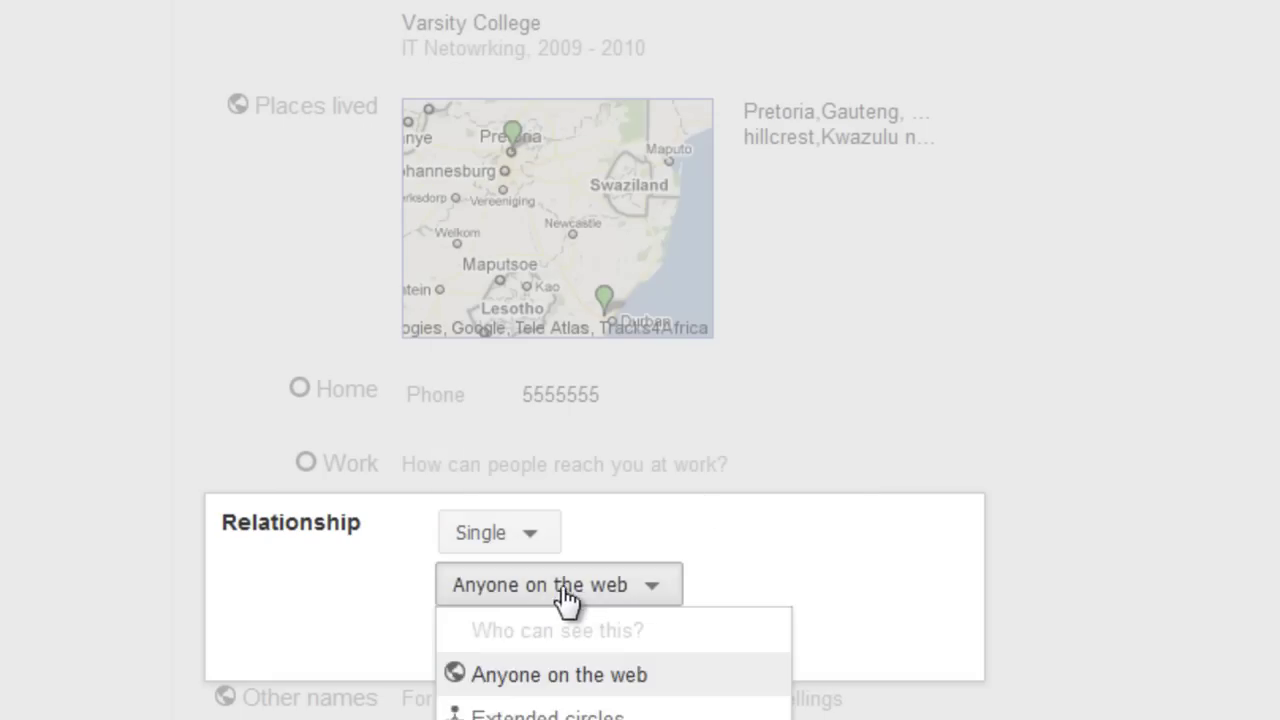
{"action": "left_click", "coordinate": [805, 585]}
{"action": "left_click", "coordinate": [603, 590]}
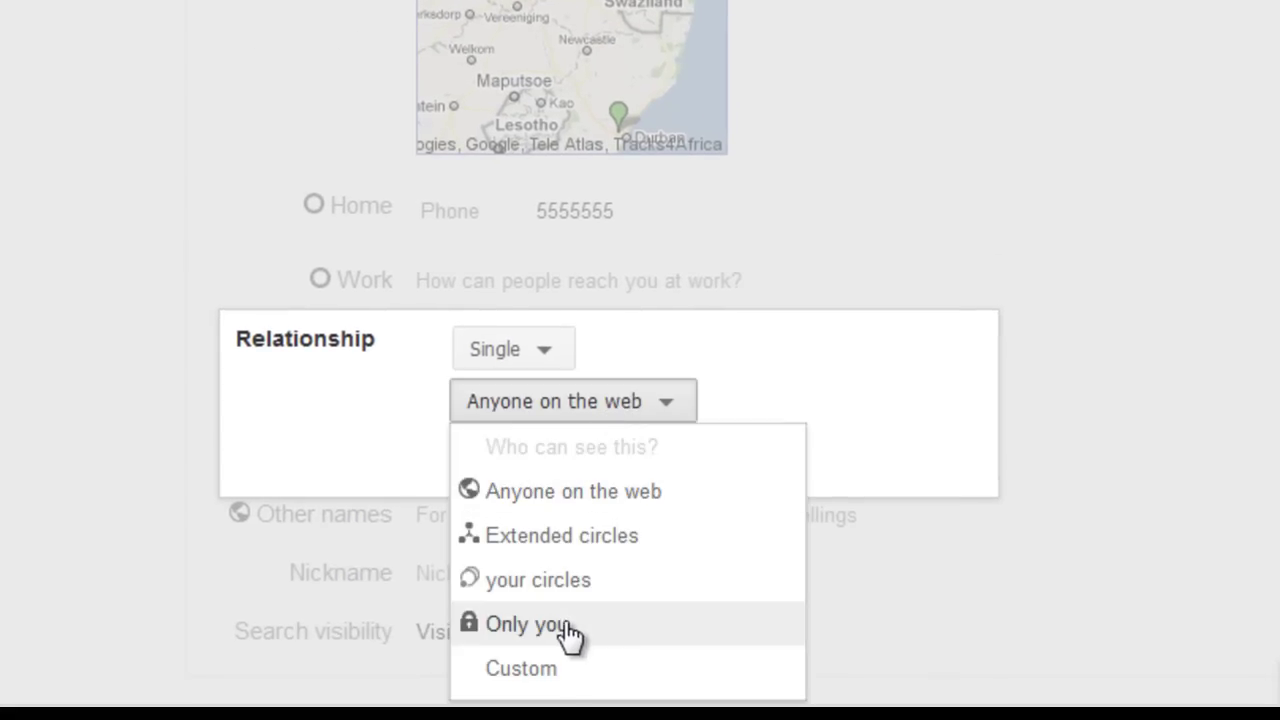
{"action": "left_click", "coordinate": [545, 670]}
{"action": "left_click", "coordinate": [572, 461]}
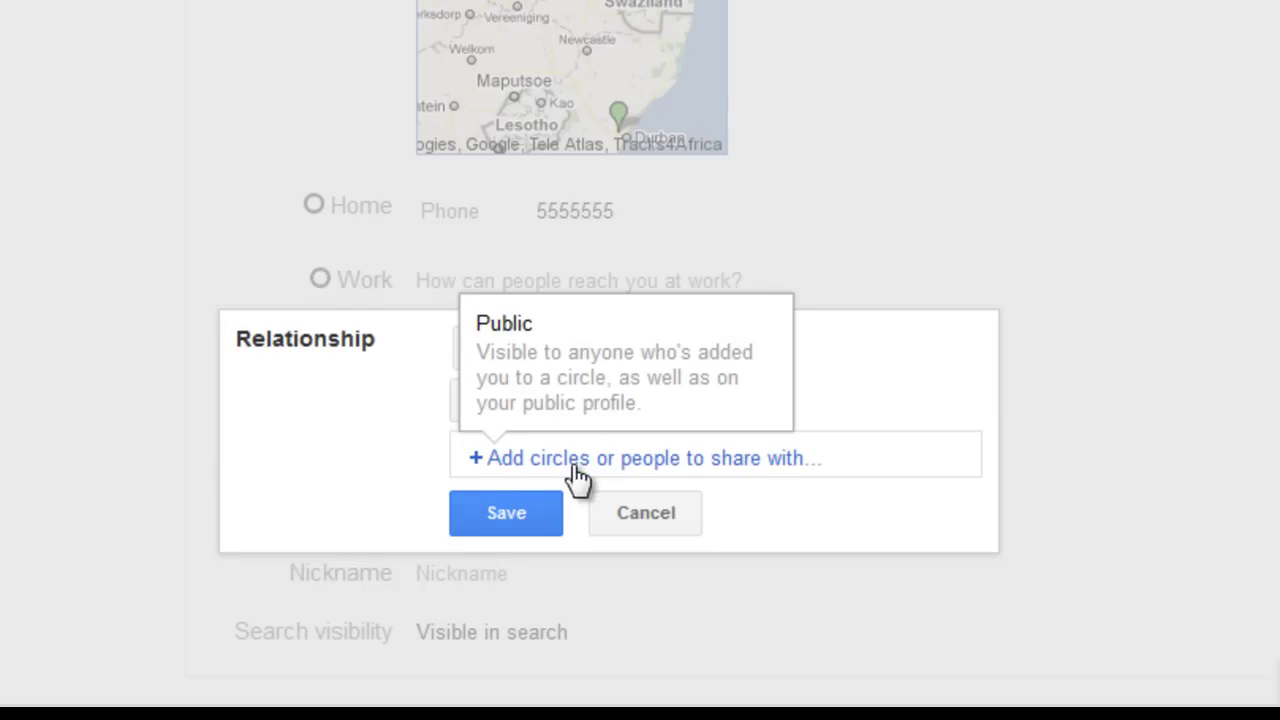
{"action": "left_click", "coordinate": [509, 519]}
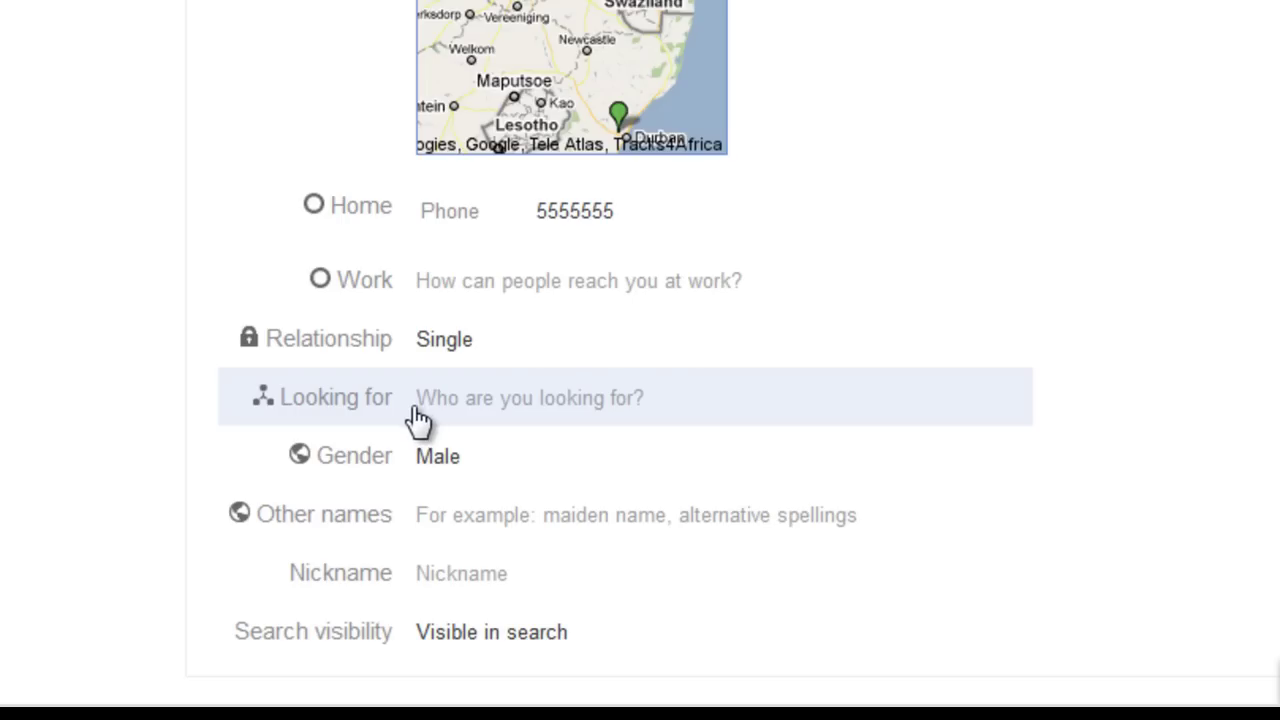
Step: Tick Friends, A relationship and Networking under Looking for
{"action": "left_click", "coordinate": [520, 397]}
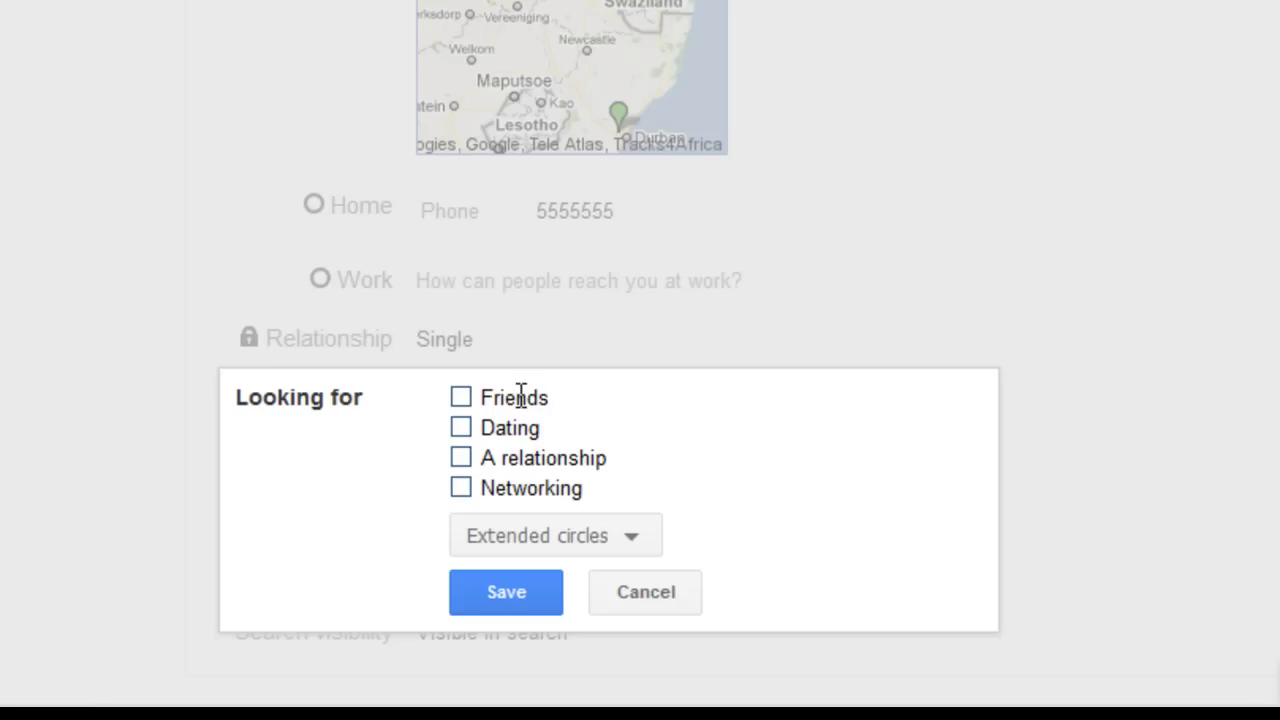
{"action": "left_click", "coordinate": [460, 399]}
{"action": "left_click", "coordinate": [460, 458]}
{"action": "left_click", "coordinate": [461, 488]}
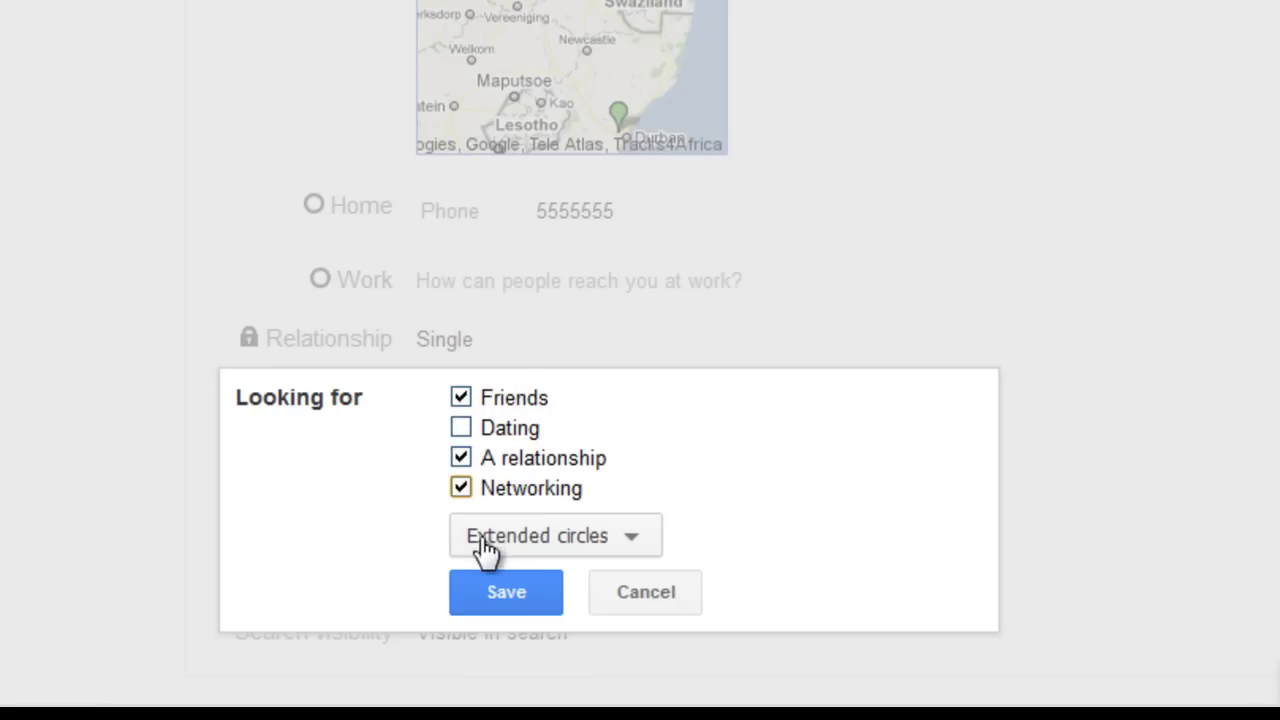
Step: Limit Looking for visibility to your circles and save it
{"action": "left_click", "coordinate": [628, 537]}
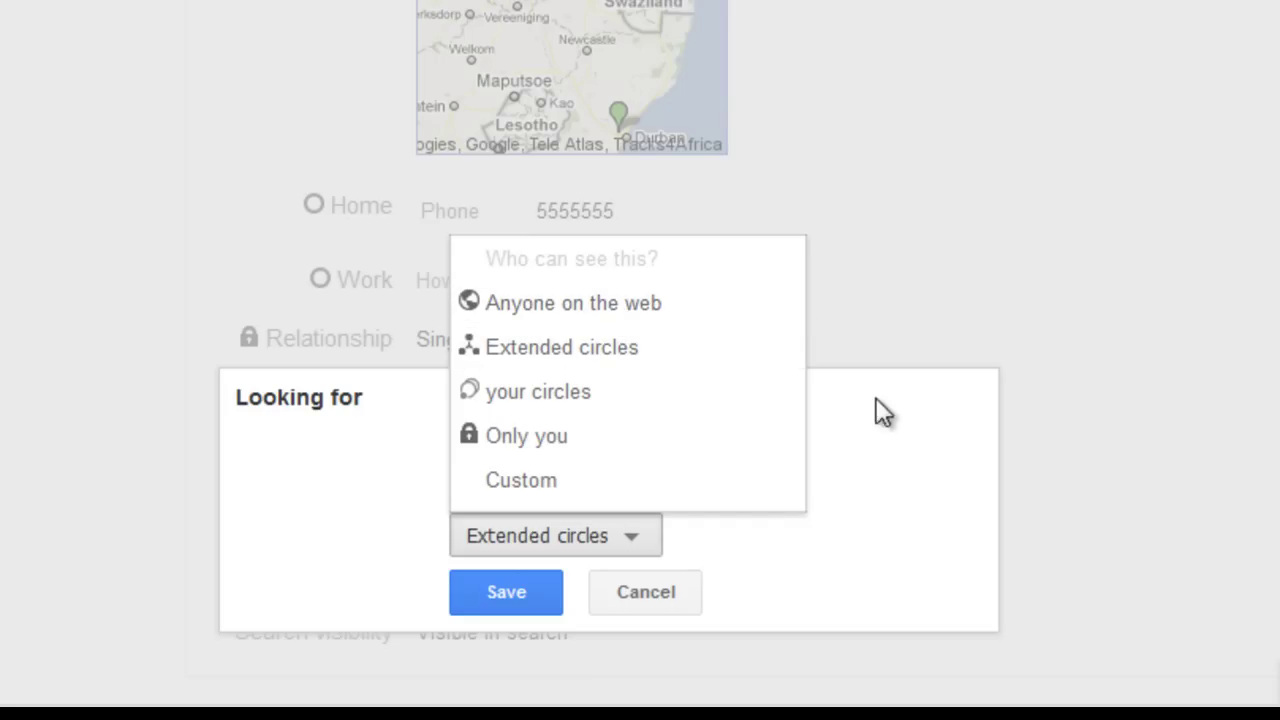
{"action": "left_click", "coordinate": [882, 508]}
{"action": "left_click", "coordinate": [623, 533]}
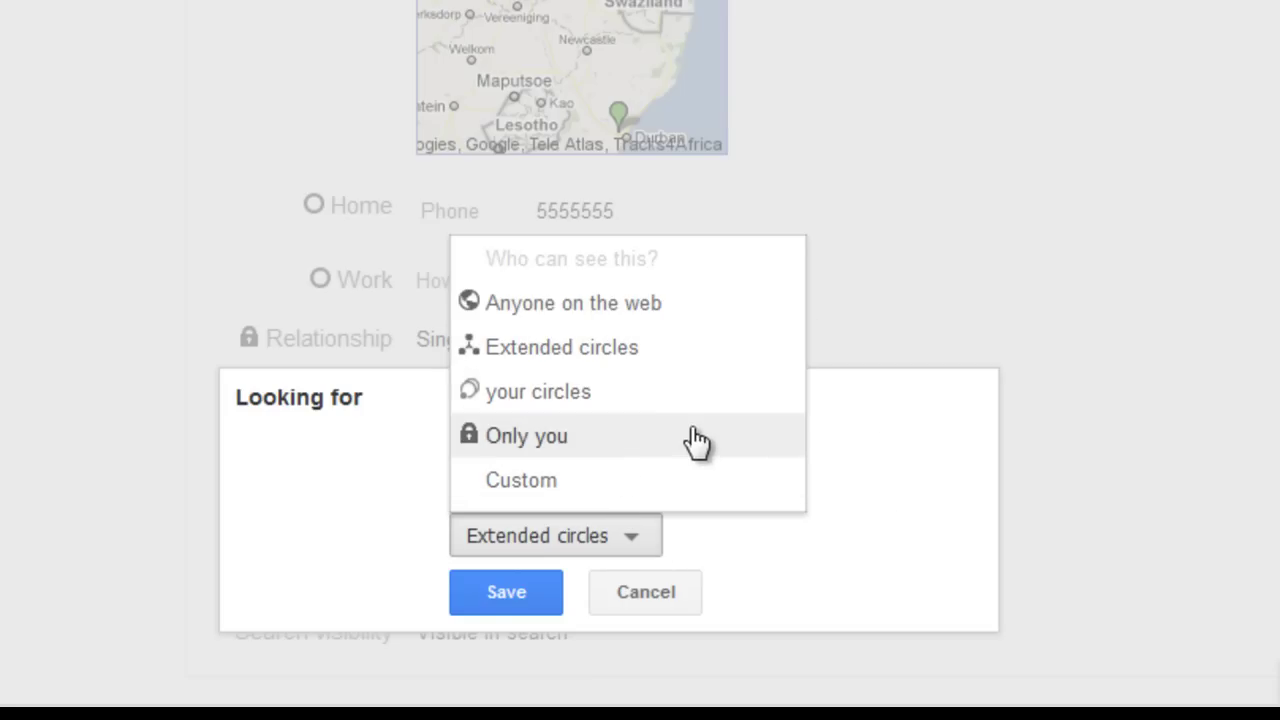
{"action": "left_click", "coordinate": [700, 360]}
{"action": "left_click", "coordinate": [557, 537]}
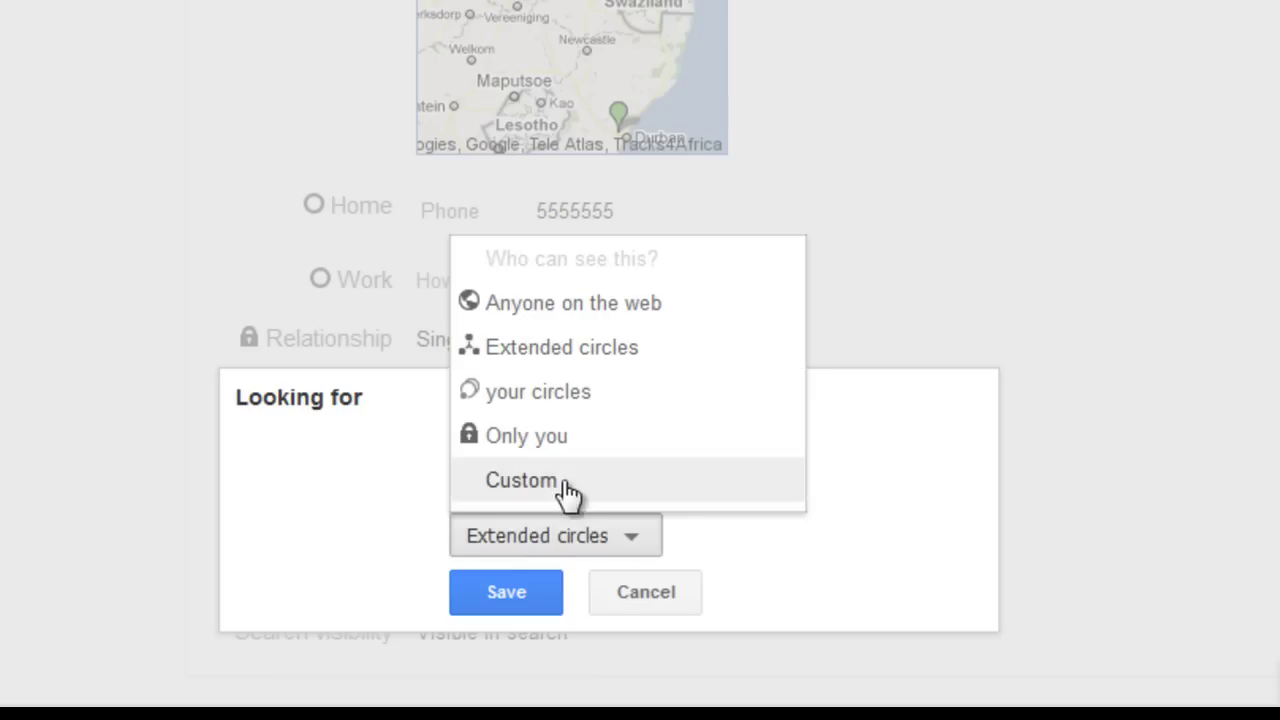
{"action": "left_click", "coordinate": [584, 410]}
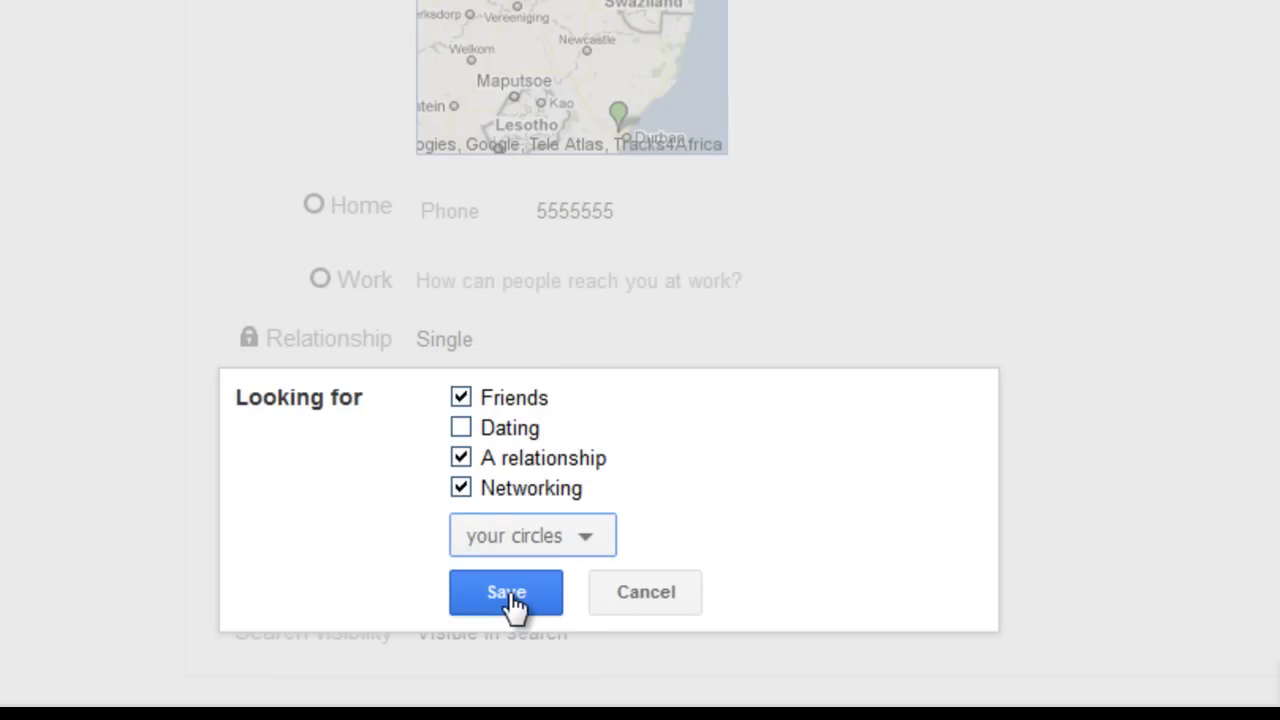
{"action": "left_click", "coordinate": [510, 596]}
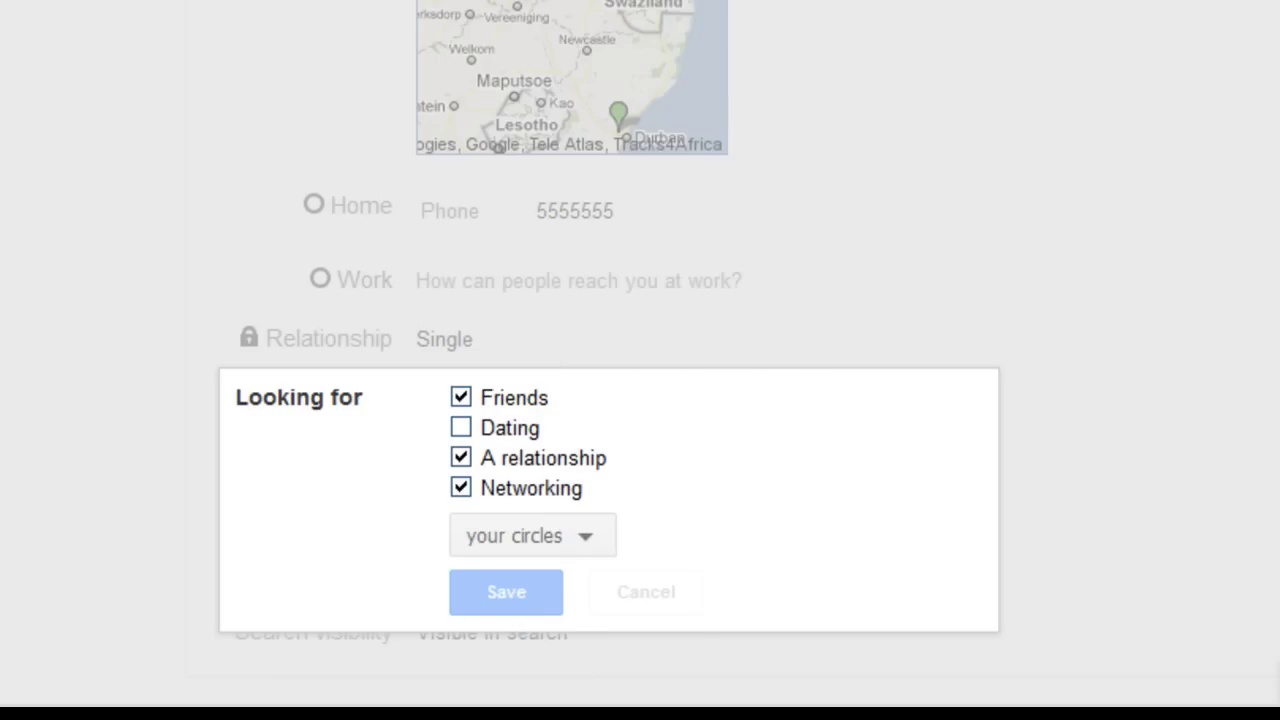
{"action": "scroll", "coordinate": [640, 360], "scroll_direction": "down", "scroll_amount": 3}
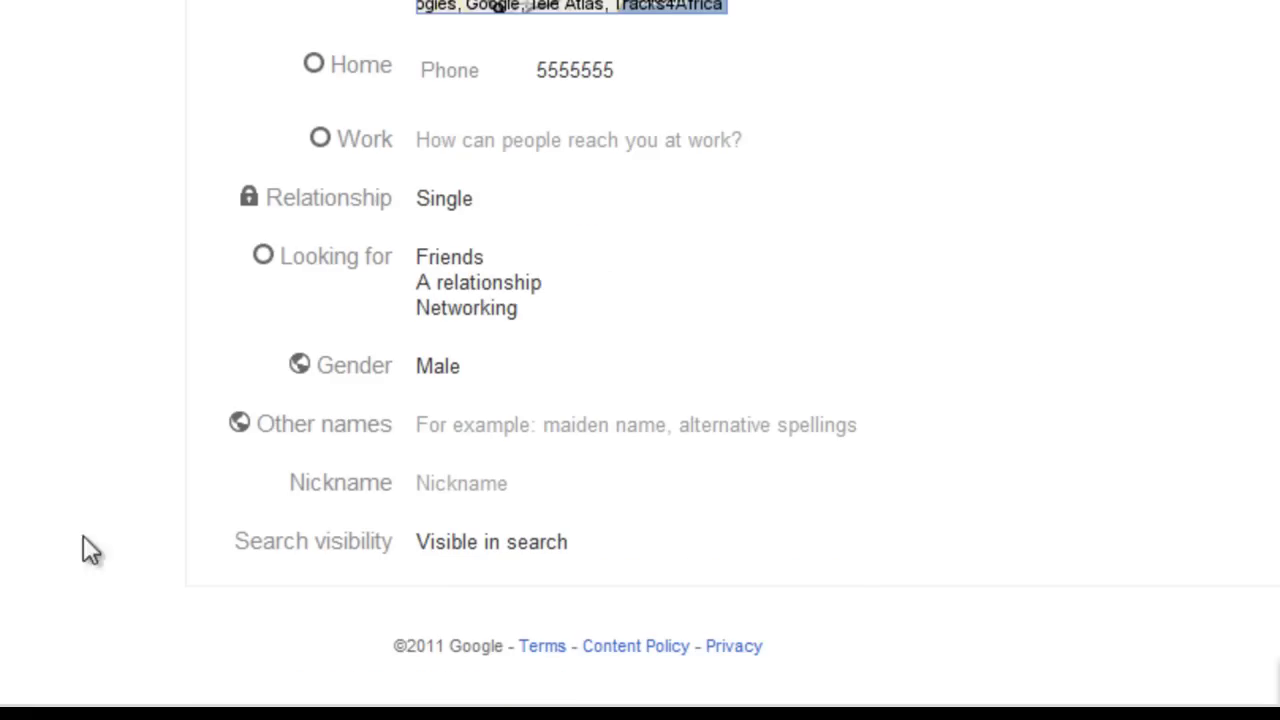
Step: Keep the gender as Male and save it
{"action": "left_click", "coordinate": [482, 382]}
{"action": "left_click", "coordinate": [535, 380]}
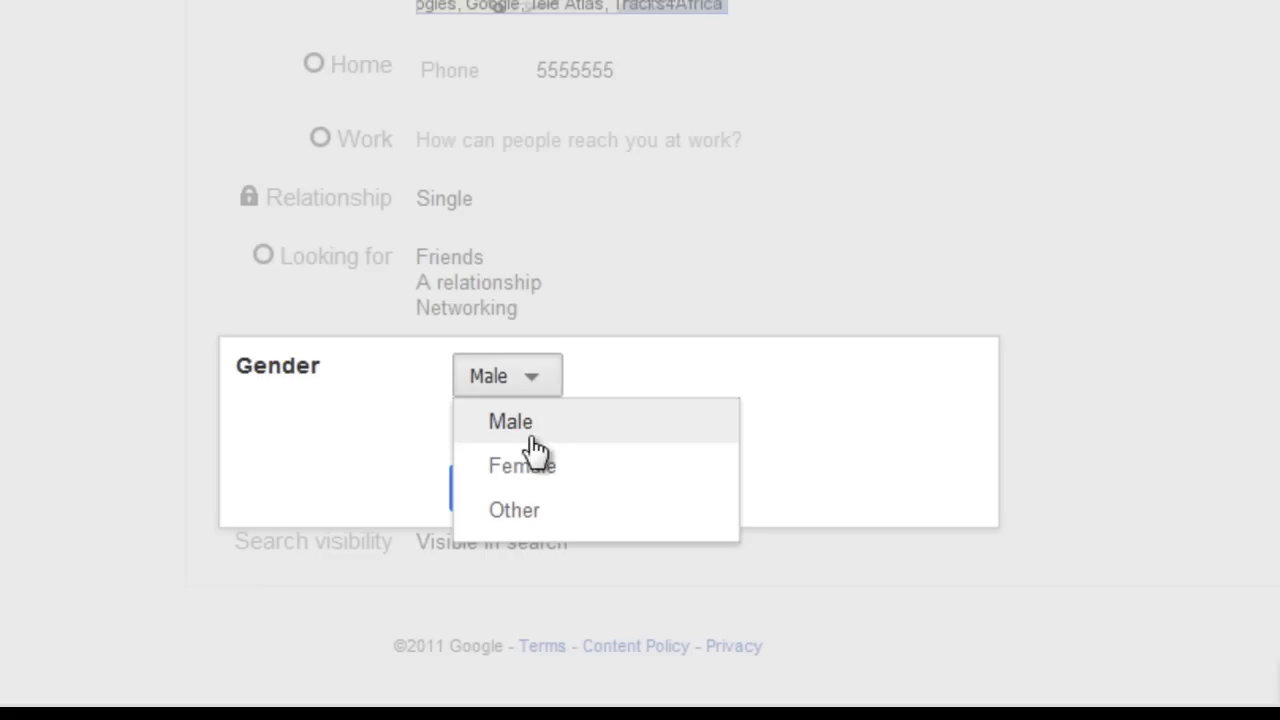
{"action": "left_click", "coordinate": [567, 440]}
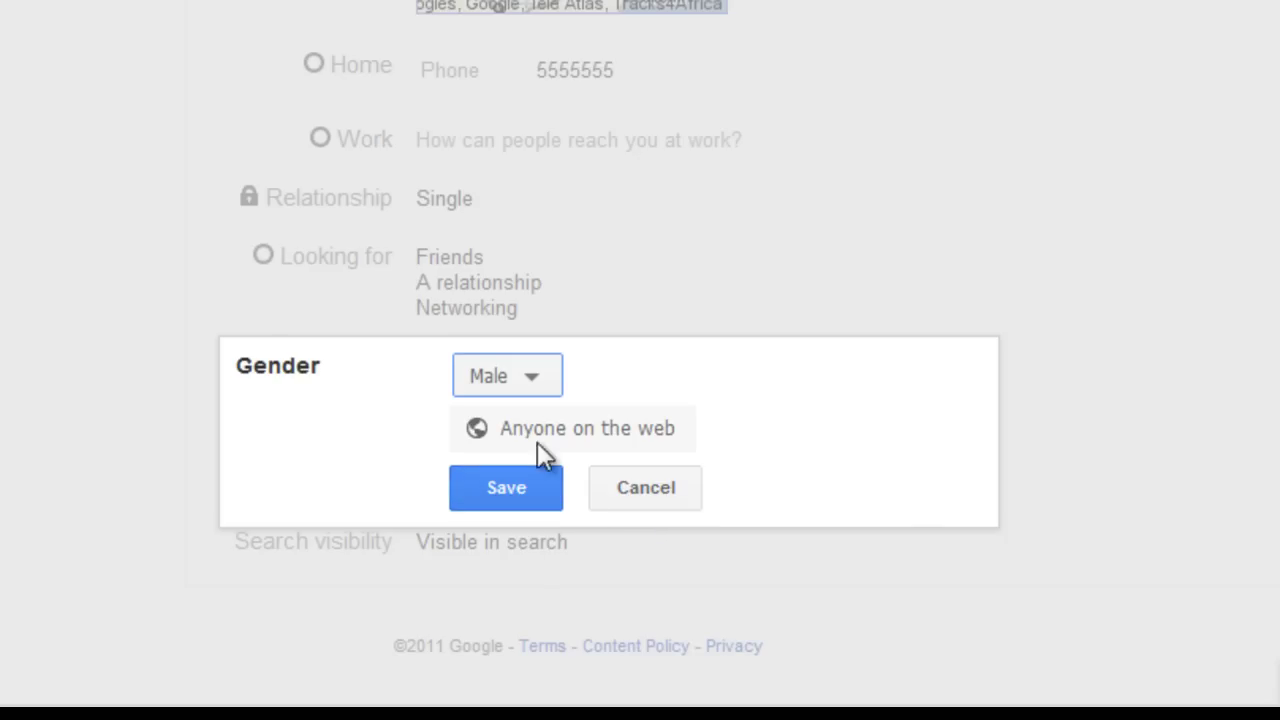
{"action": "left_click_drag", "start_coordinate": [494, 430], "coordinate": [684, 442]}
{"action": "left_click", "coordinate": [503, 485]}
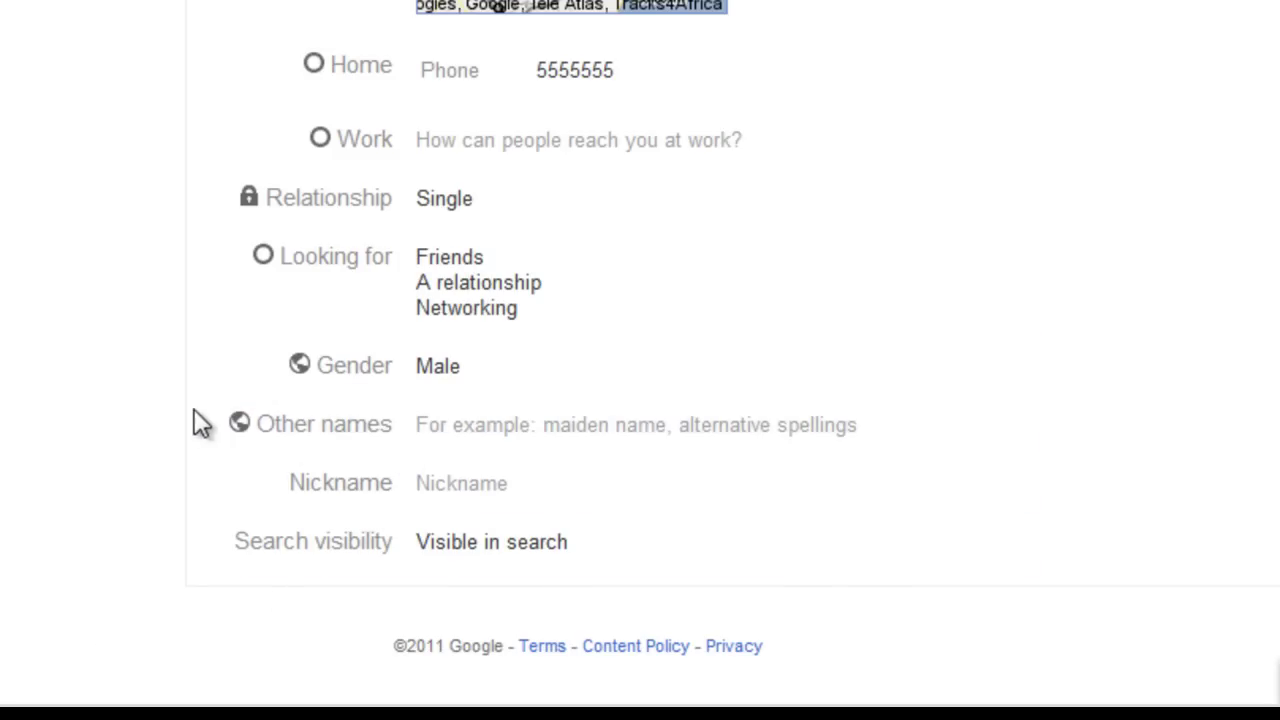
Step: Add an alternative name under Other names, visible to anyone on the web, and save
{"action": "left_click", "coordinate": [621, 432]}
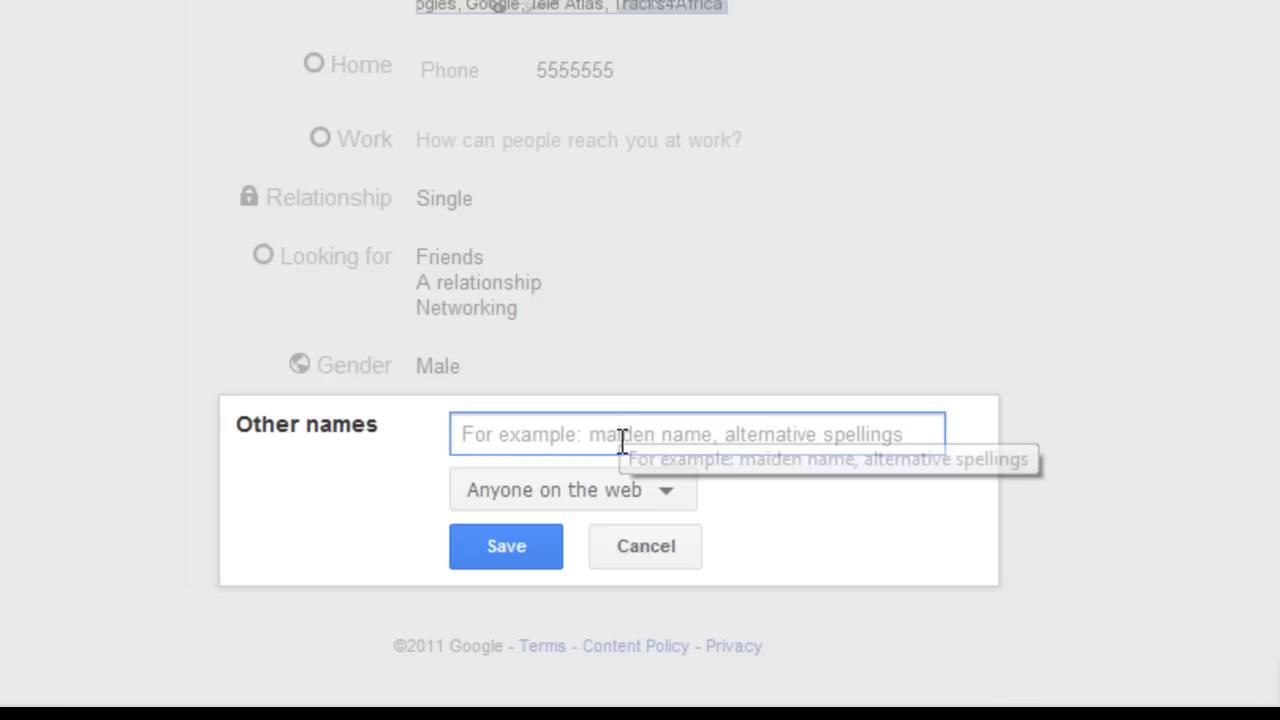
{"action": "type", "text": "John"}
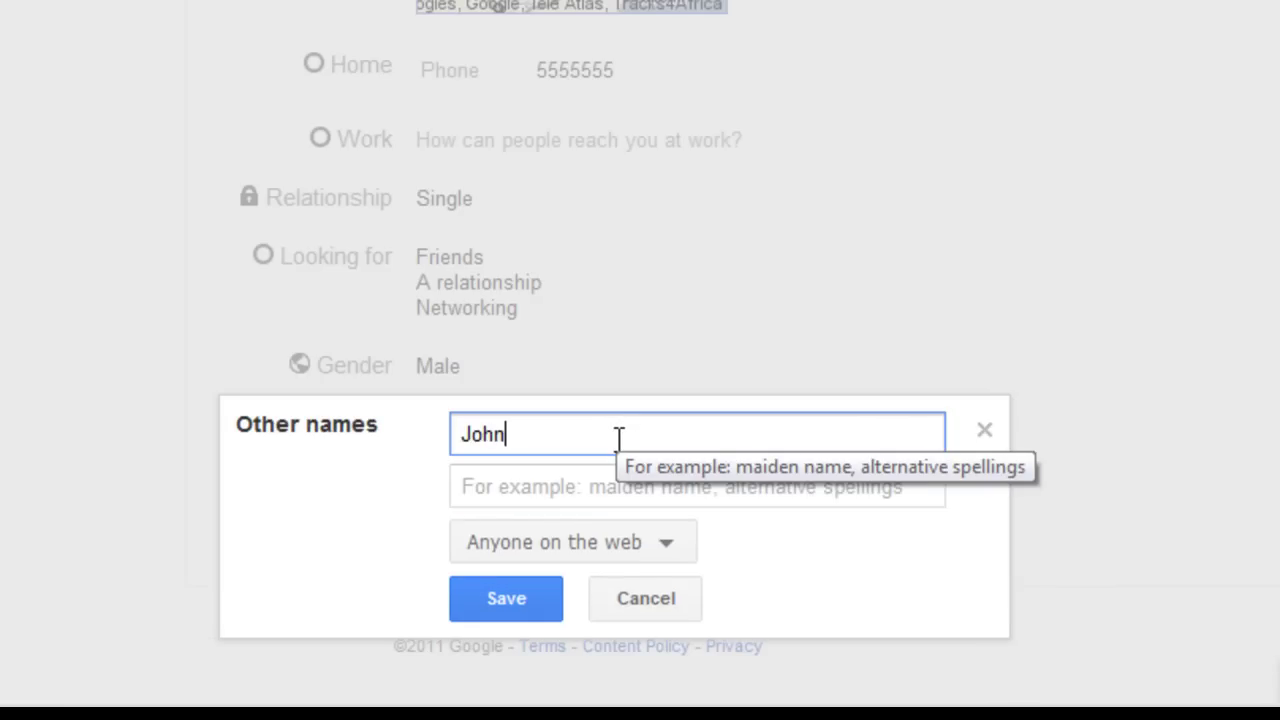
{"action": "left_click", "coordinate": [634, 553]}
{"action": "left_click", "coordinate": [787, 545]}
{"action": "left_click", "coordinate": [520, 604]}
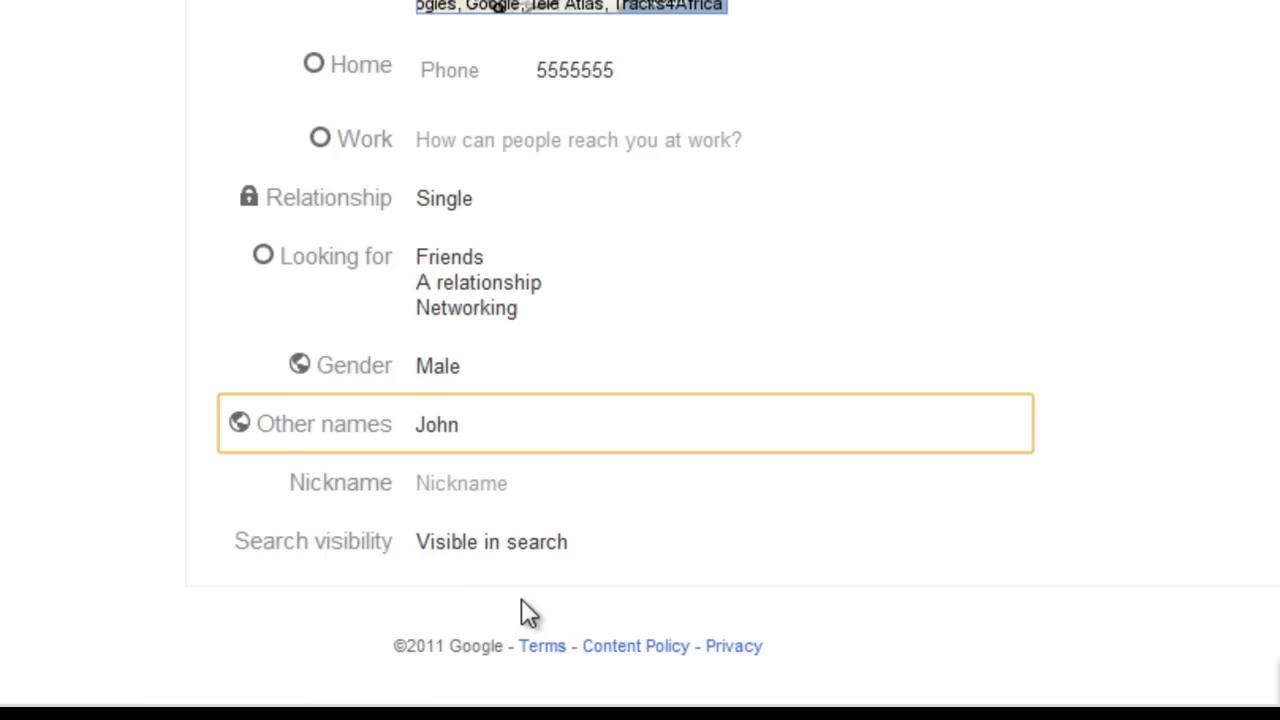
Step: Enter and save the profile nickname
{"action": "left_click", "coordinate": [483, 491]}
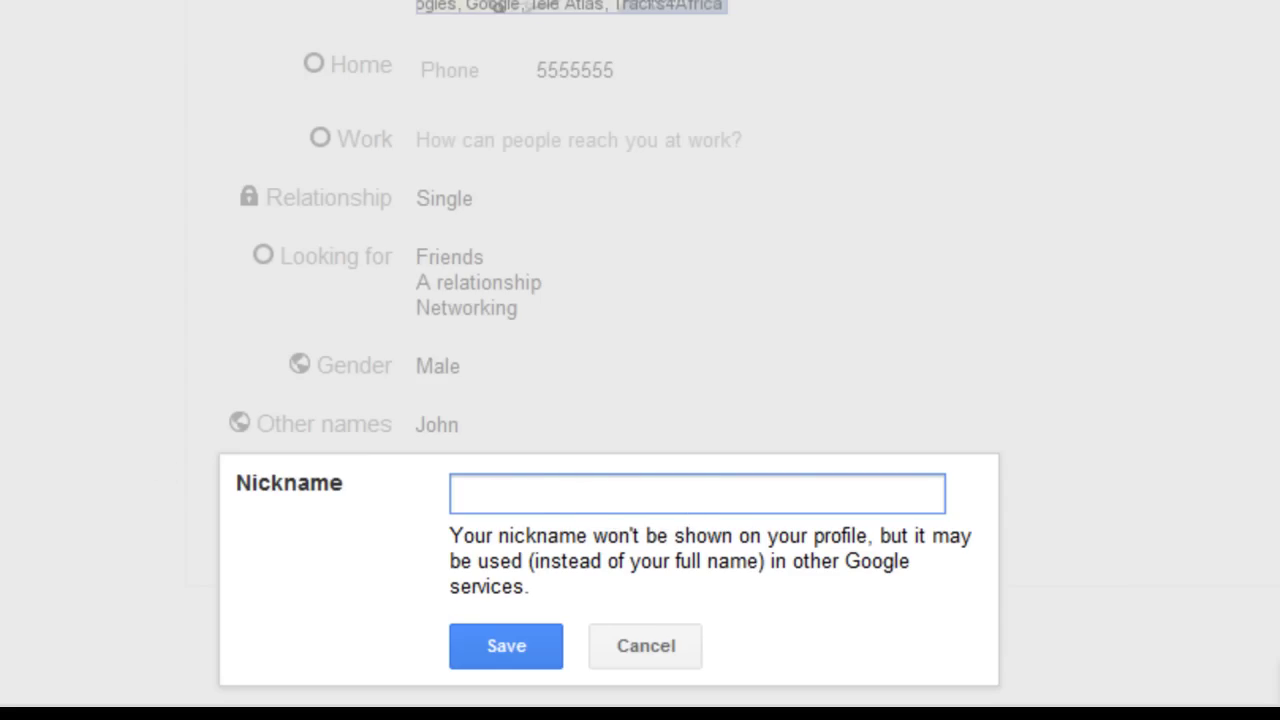
{"action": "type", "text": "S"}
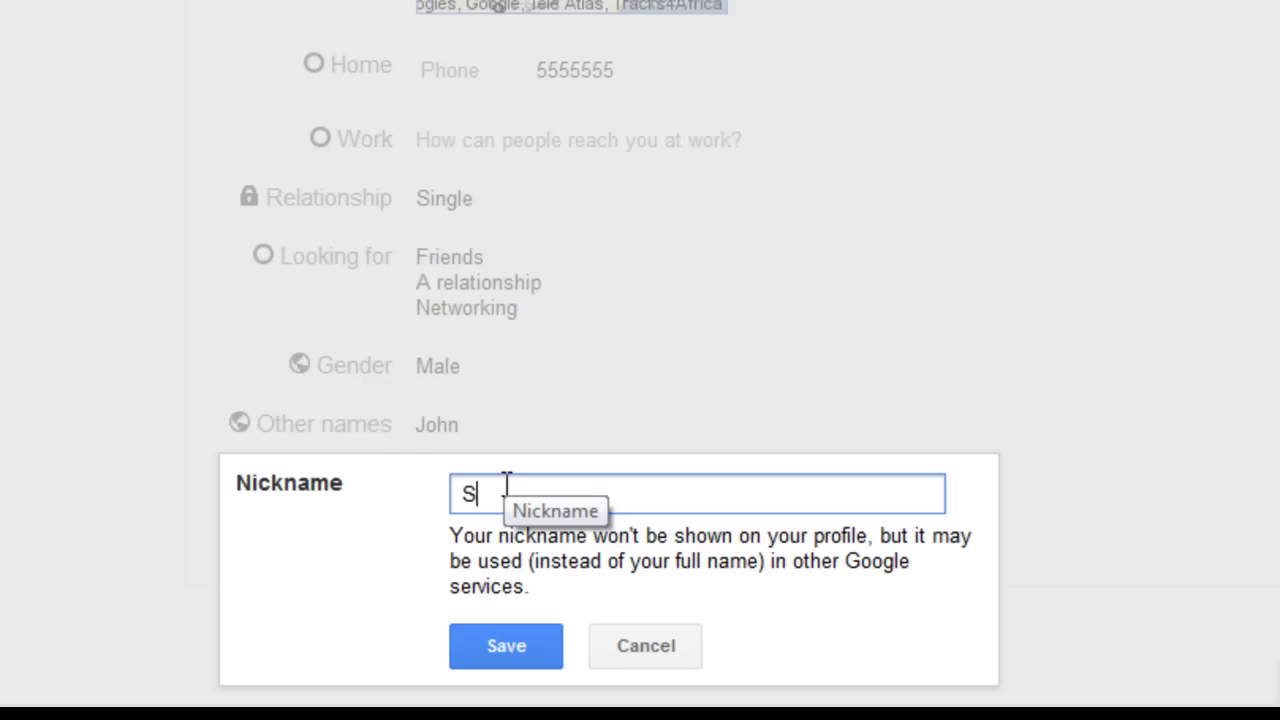
{"action": "type", "text": "plinter"}
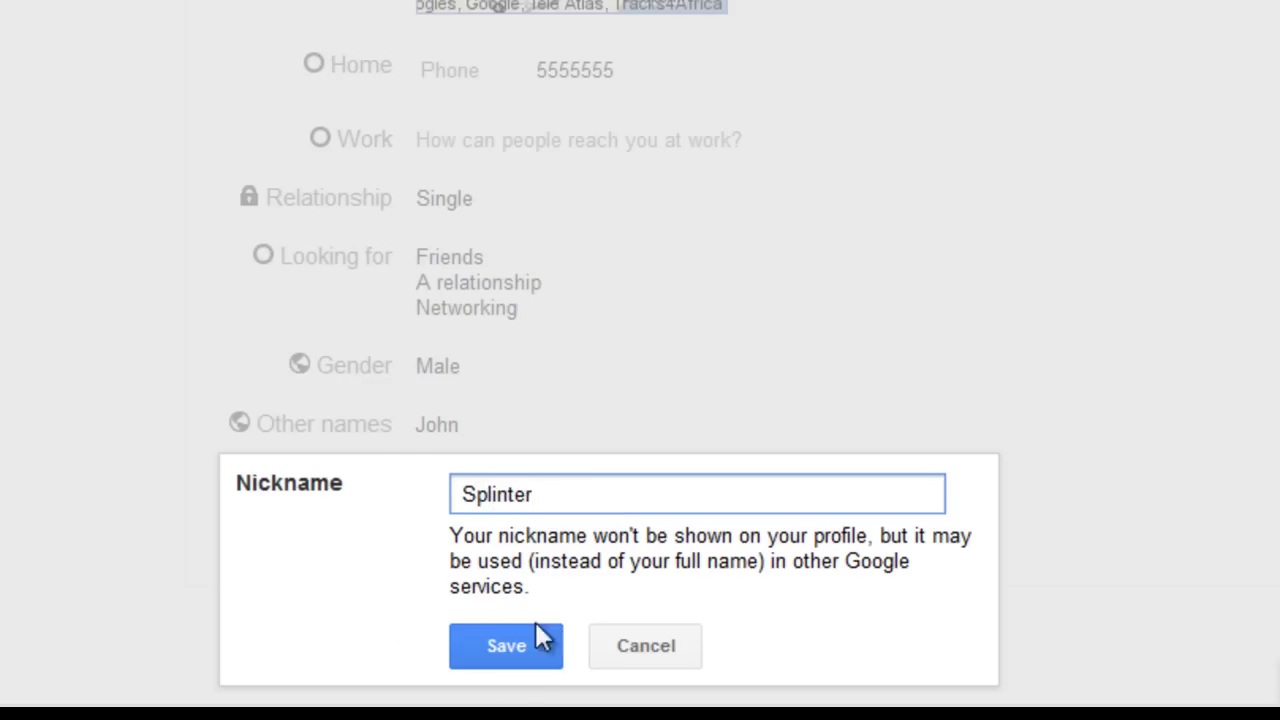
{"action": "left_click", "coordinate": [510, 652]}
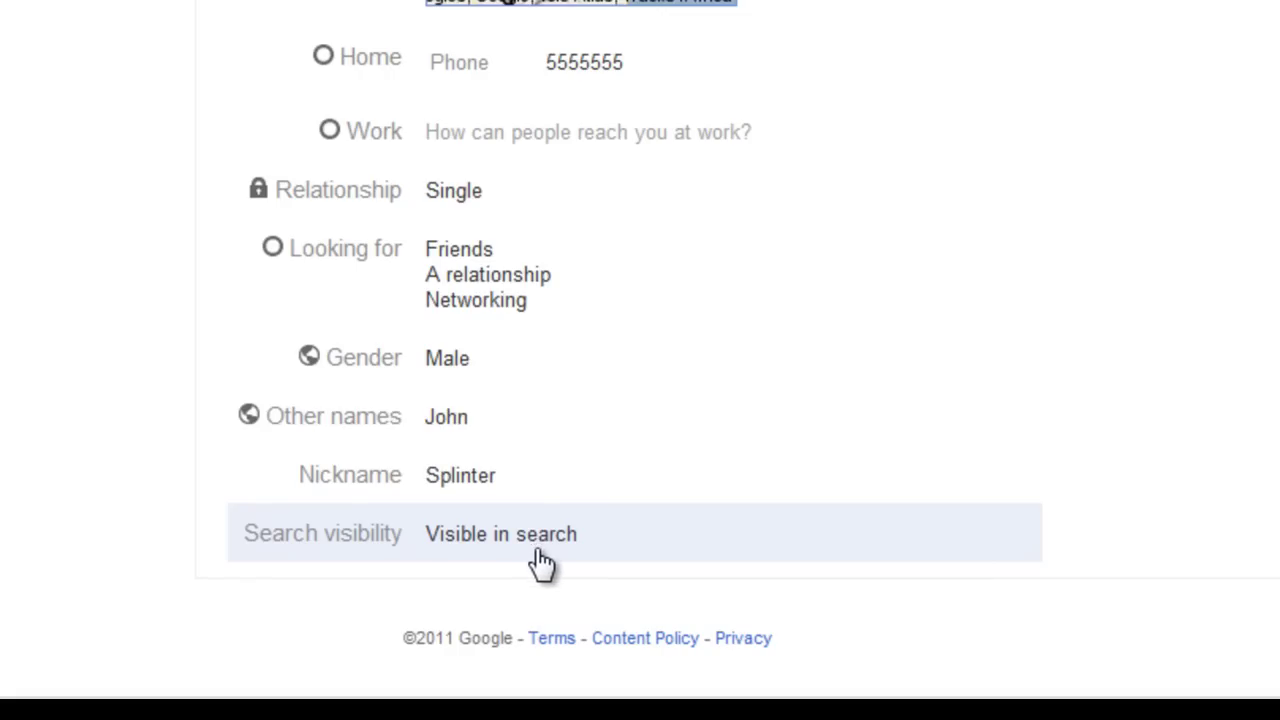
Step: Keep 'Help others find my profile' ticked in search visibility and save
{"action": "left_click", "coordinate": [538, 550]}
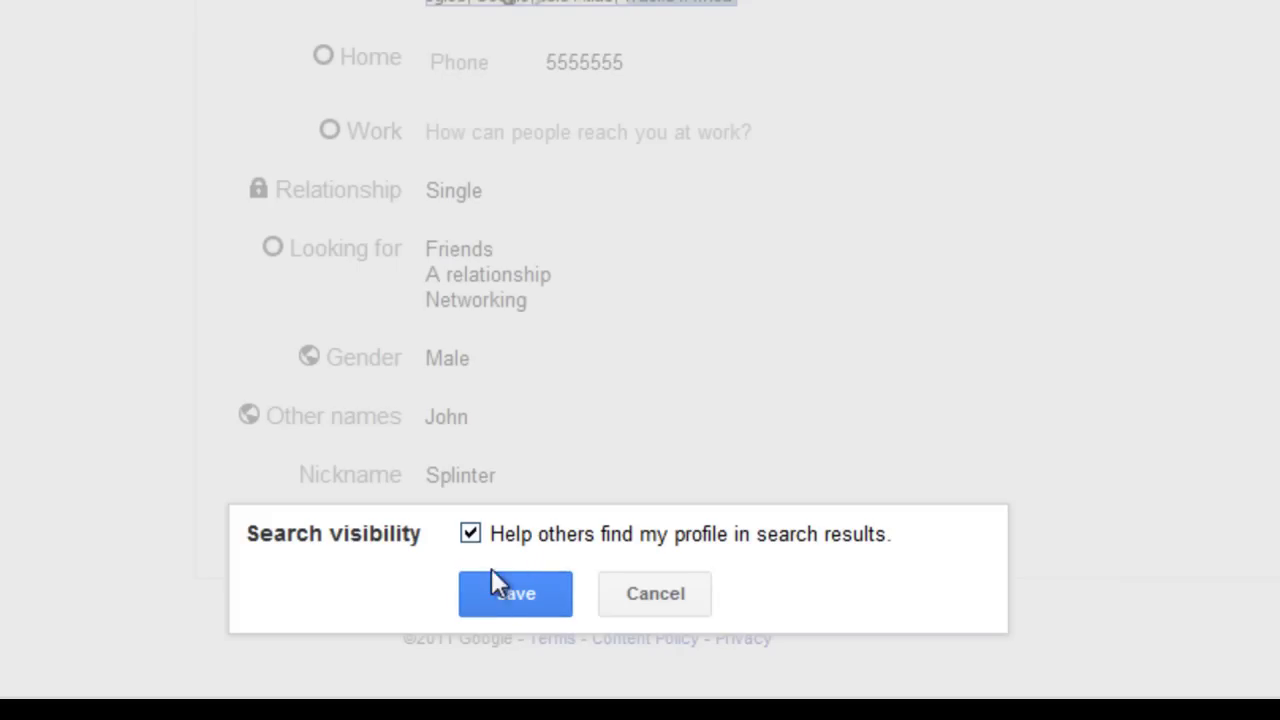
{"action": "left_click", "coordinate": [648, 594]}
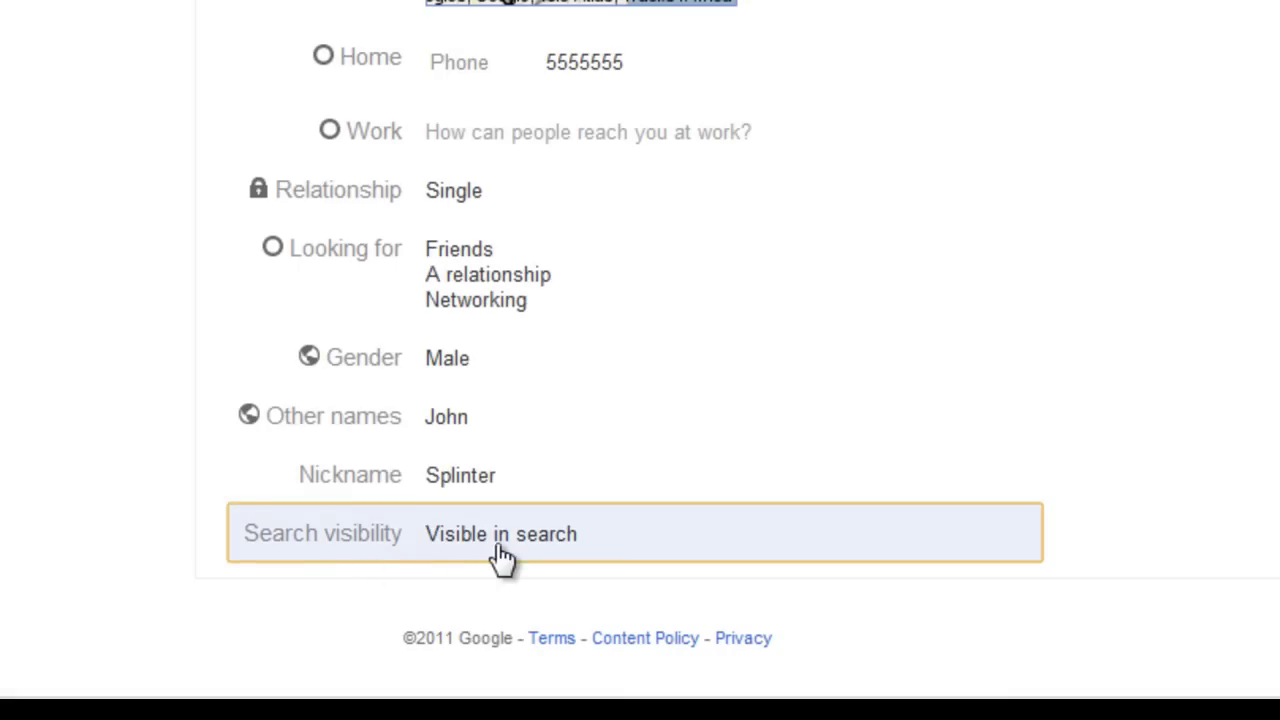
{"action": "left_click", "coordinate": [499, 550]}
{"action": "left_click", "coordinate": [470, 540]}
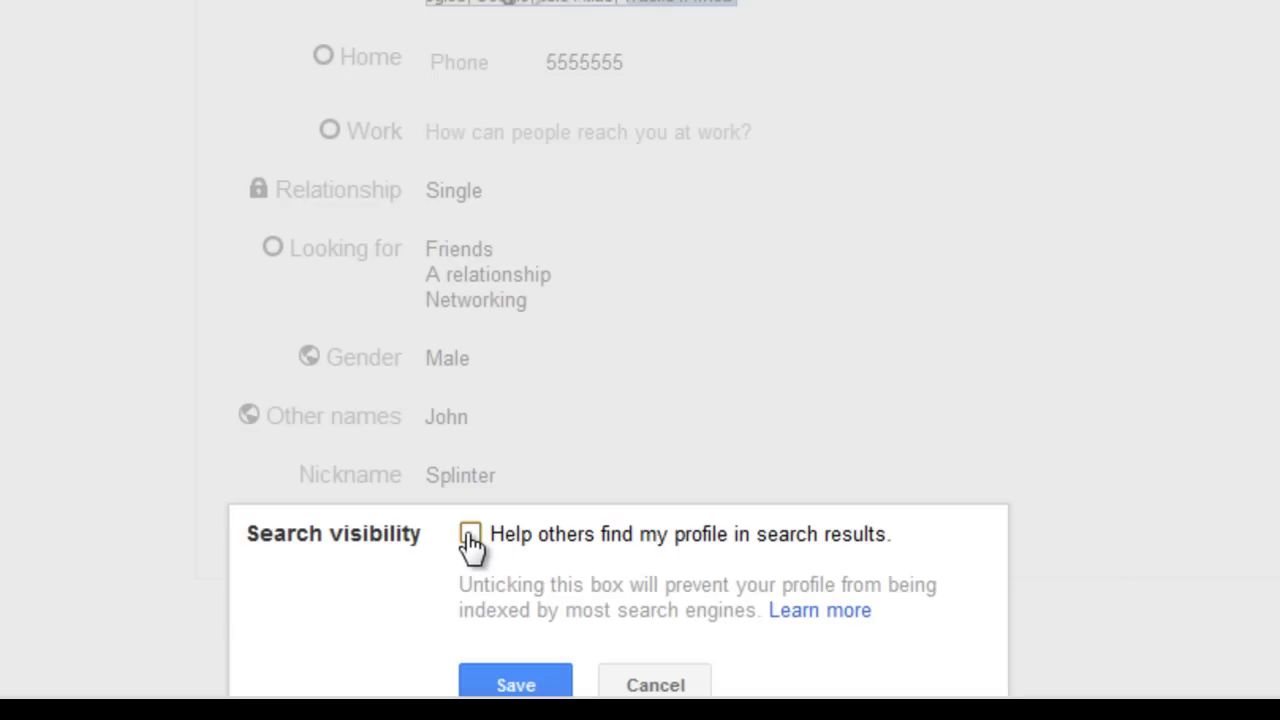
{"action": "left_click", "coordinate": [472, 542]}
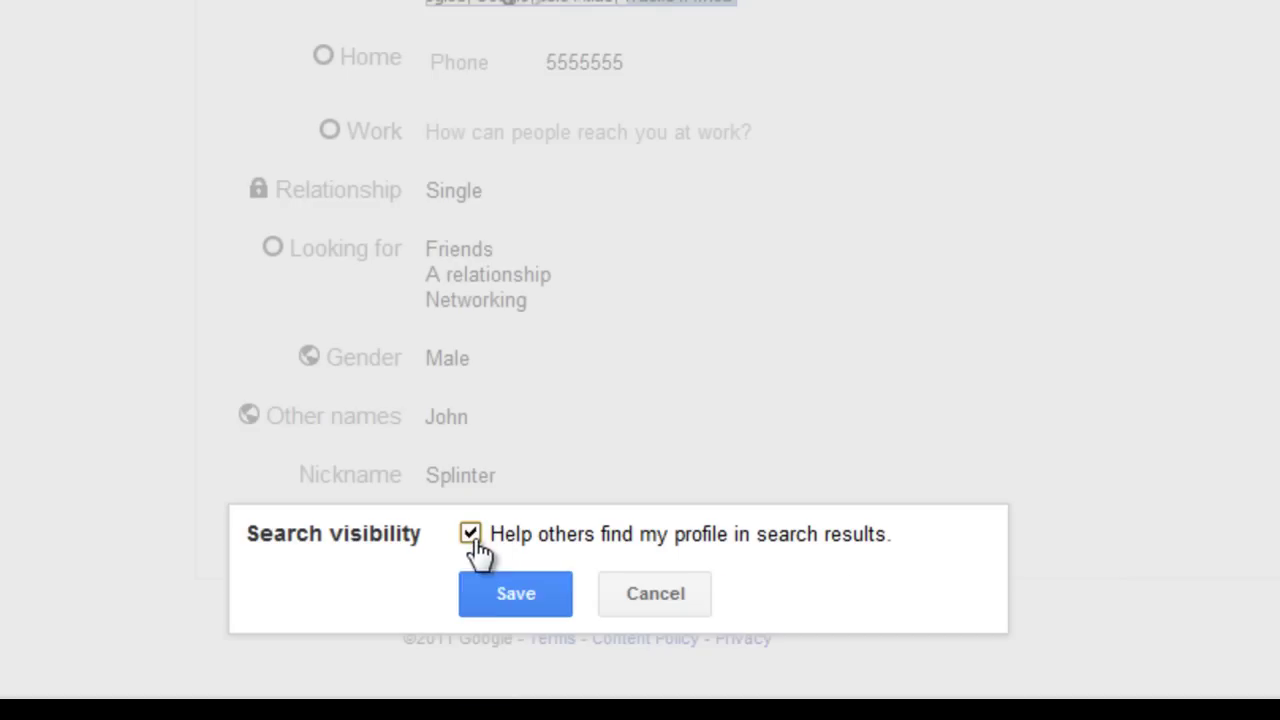
{"action": "left_click", "coordinate": [515, 600]}
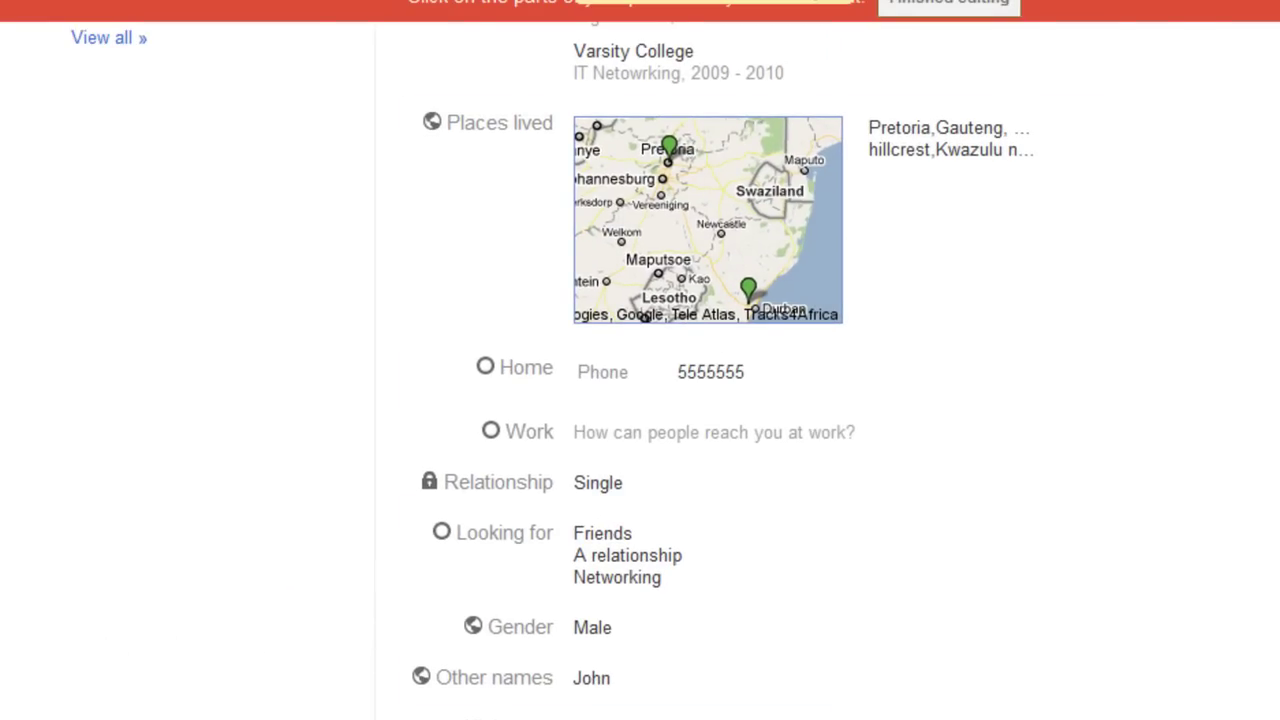
Step: Cancel the brief description edit, keeping the placeholder tagline, and exit edit mode
{"action": "scroll", "coordinate": [640, 400], "scroll_direction": "up", "scroll_amount": 10}
{"action": "scroll", "coordinate": [397, 678], "scroll_direction": "down", "scroll_amount": 8}
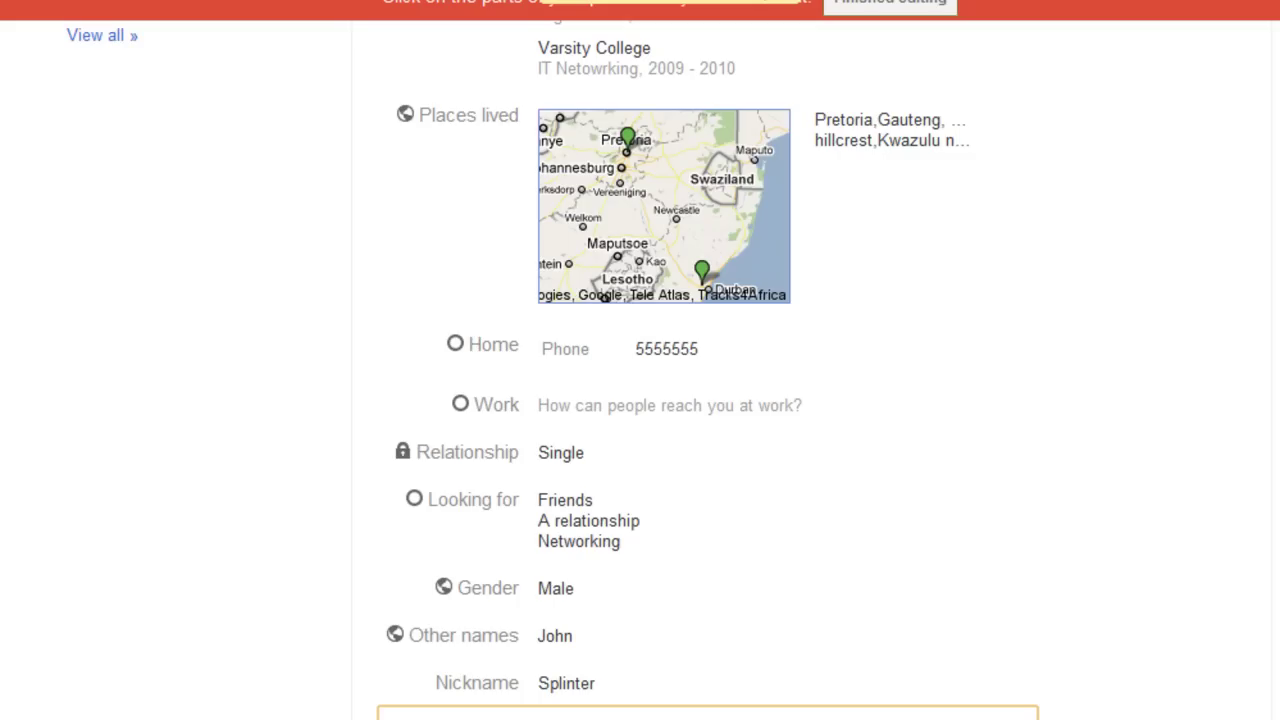
{"action": "scroll", "coordinate": [805, 650], "scroll_direction": "up", "scroll_amount": 10}
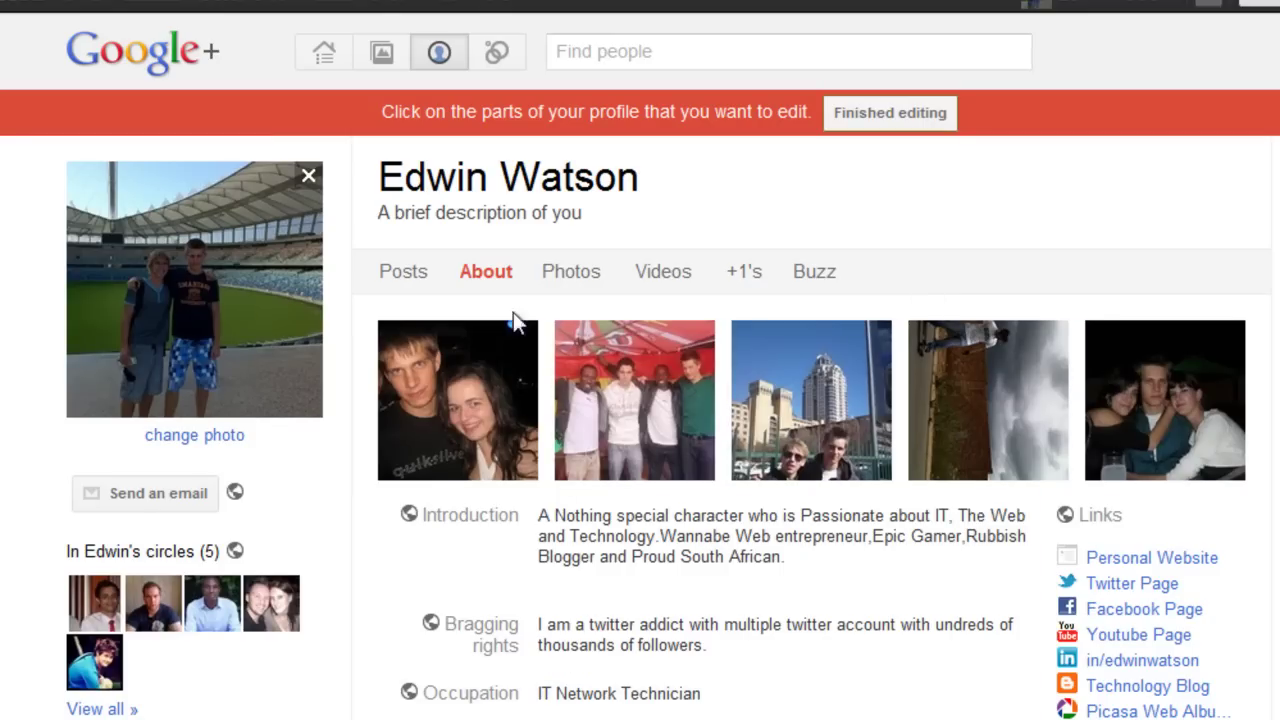
{"action": "left_click", "coordinate": [594, 228]}
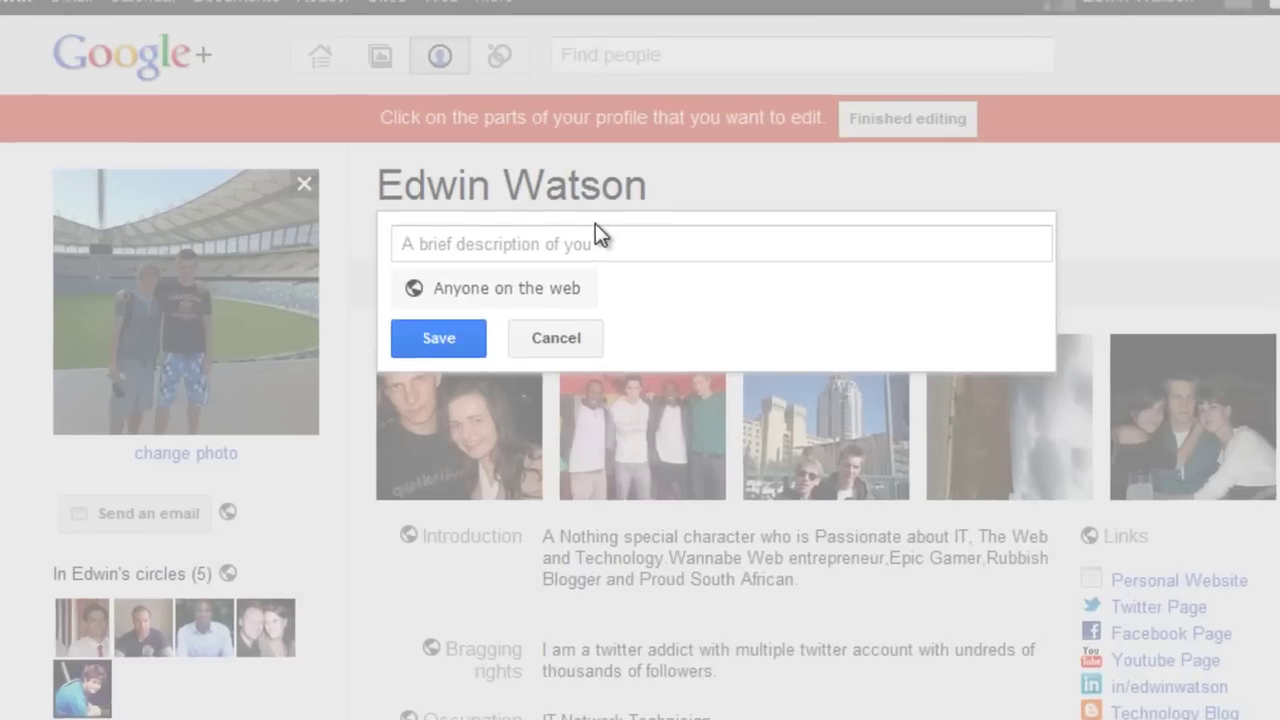
{"action": "left_click", "coordinate": [556, 338]}
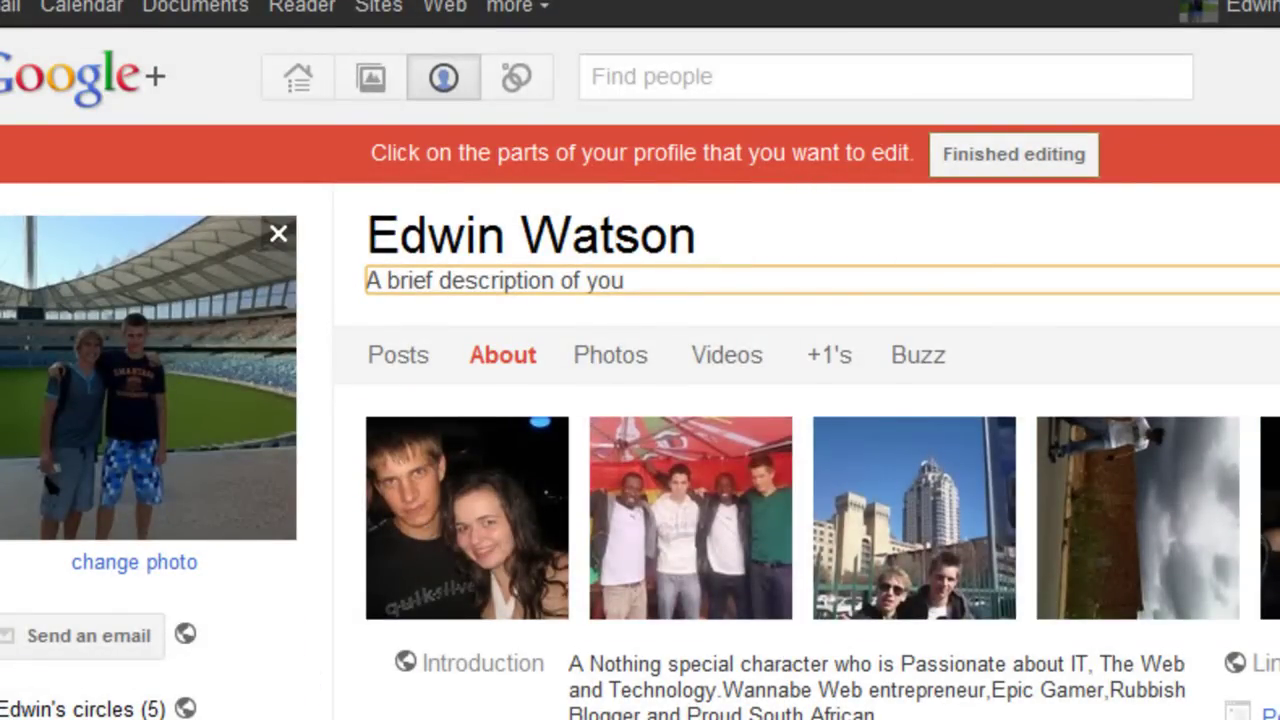
{"action": "left_click", "coordinate": [1018, 168]}
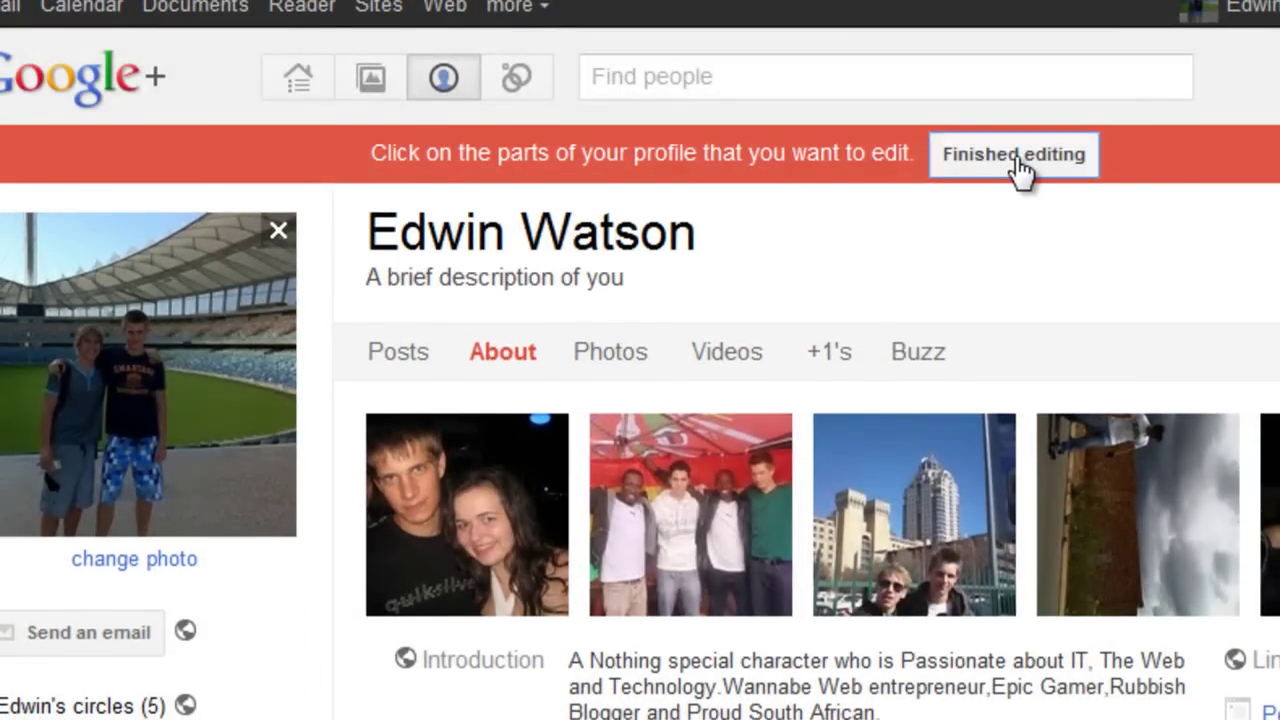
{"action": "scroll", "coordinate": [863, 223], "scroll_direction": "down", "scroll_amount": 7}
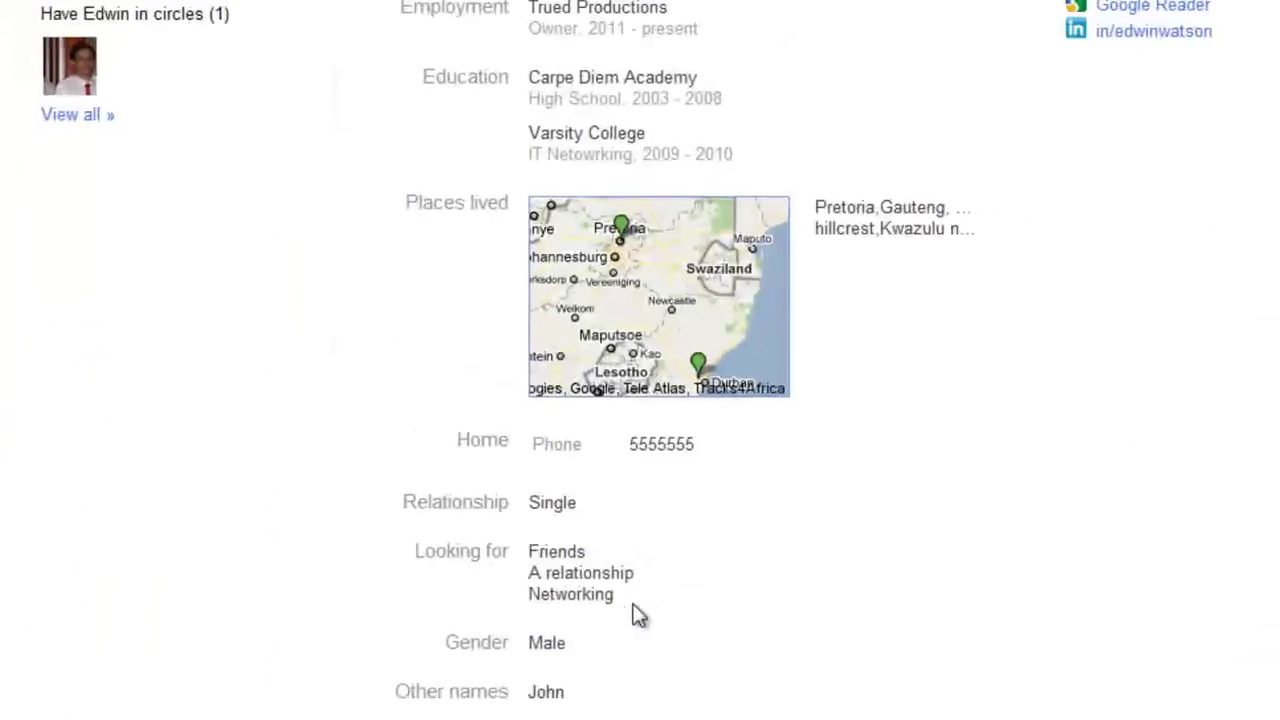
{"action": "scroll", "coordinate": [634, 609], "scroll_direction": "up", "scroll_amount": 7}
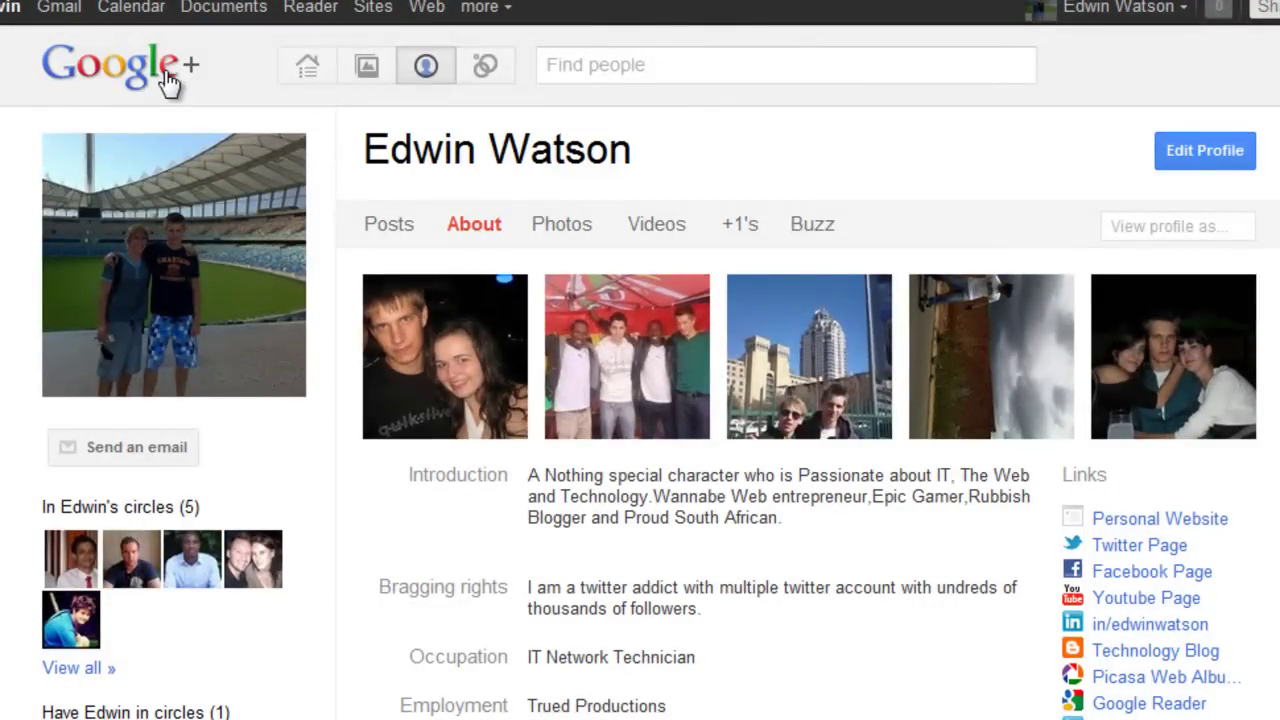
{"action": "left_click", "coordinate": [168, 76]}
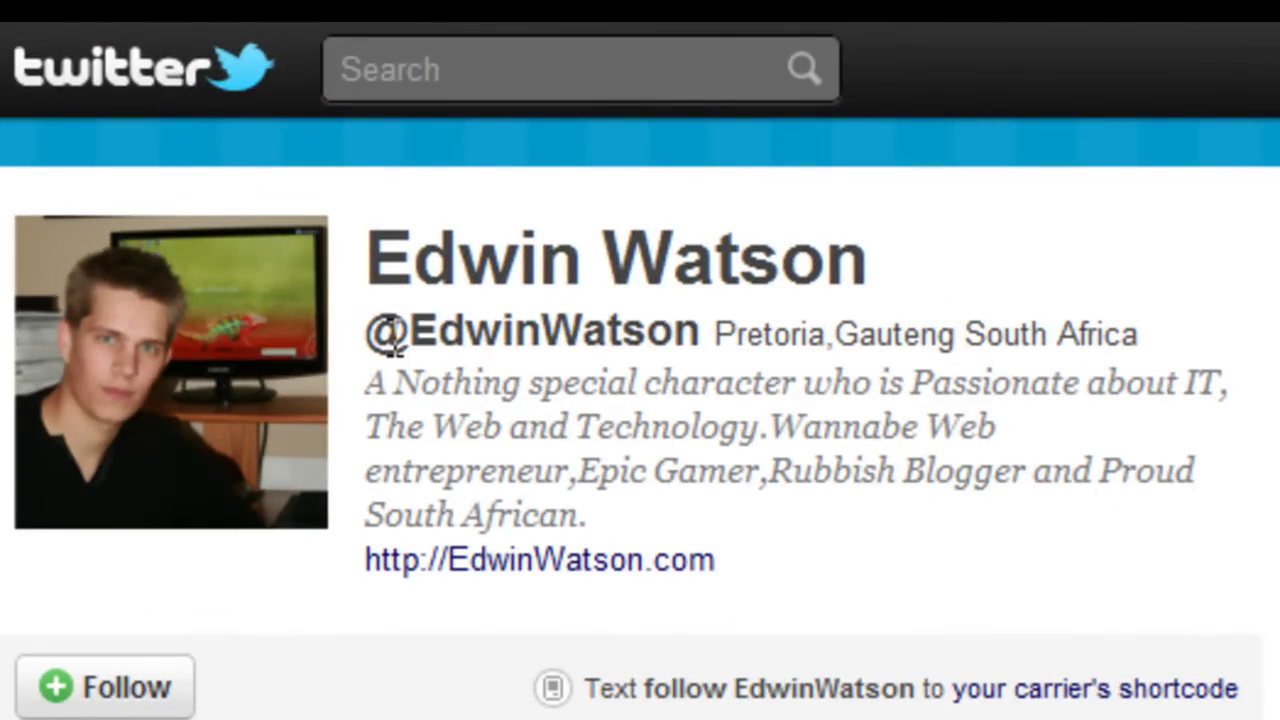
{"action": "left_click_drag", "start_coordinate": [408, 333], "coordinate": [737, 335]}
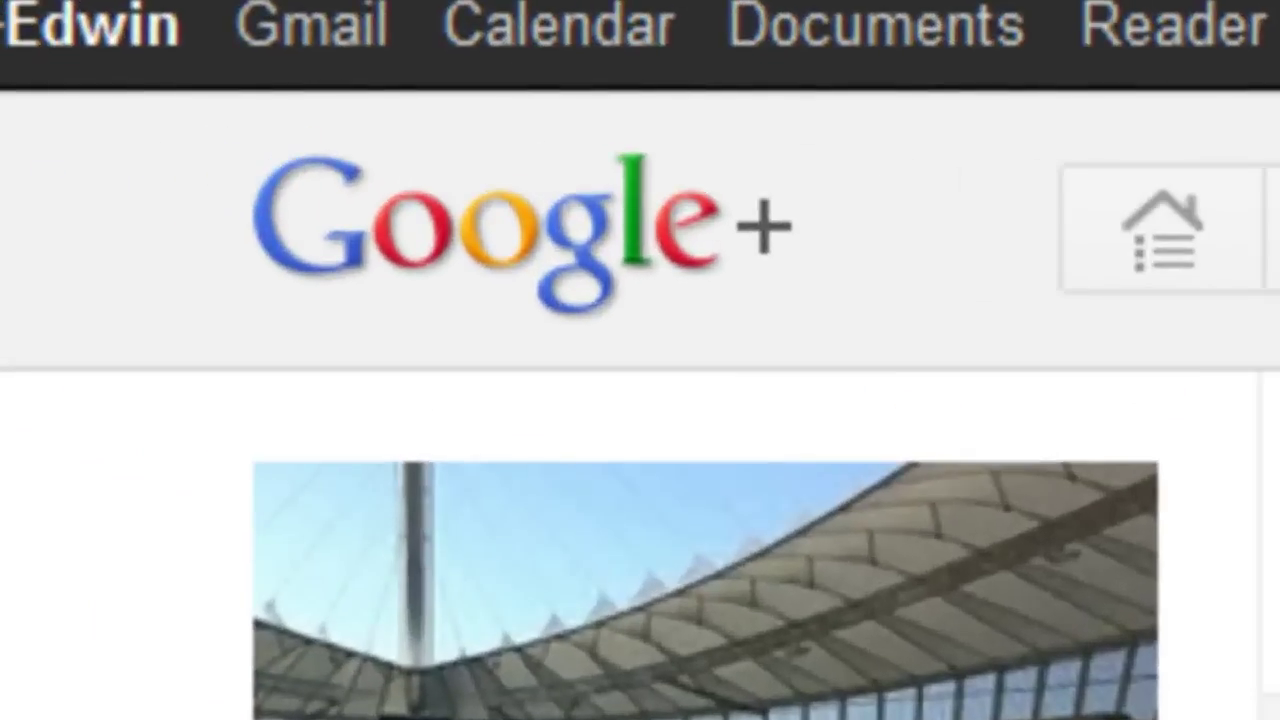